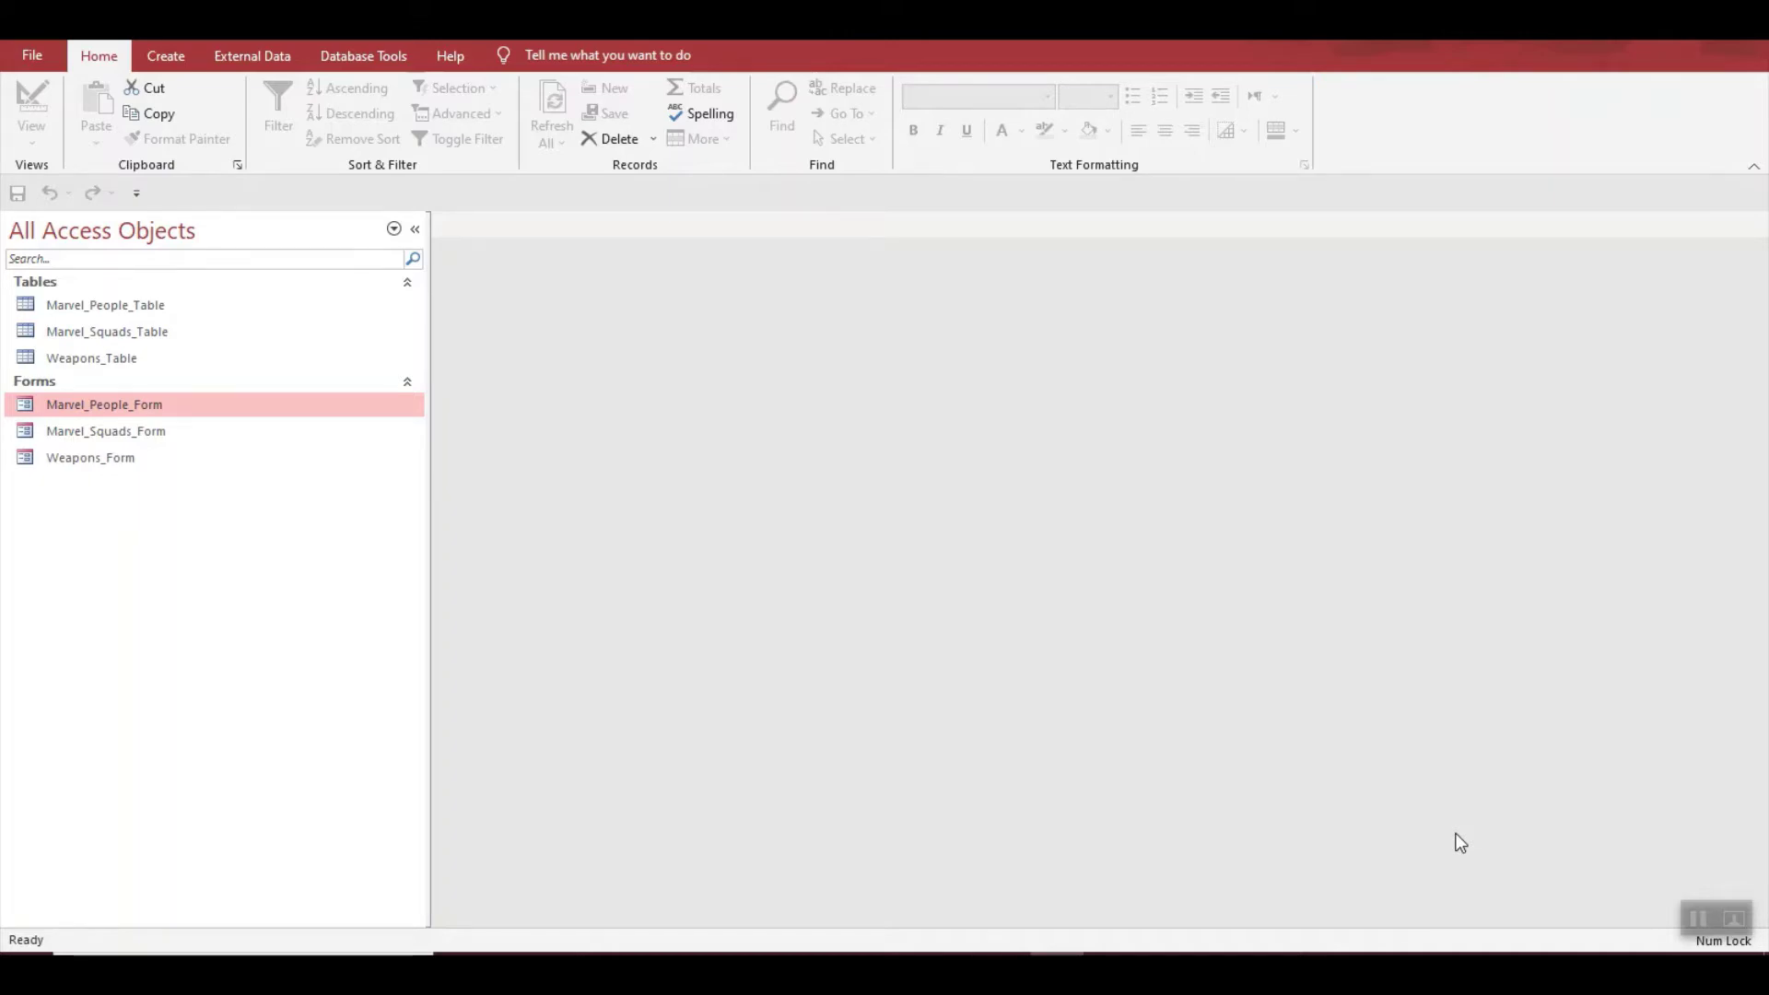
# Open Marvel_People_Form in Design View and draw a command button beside the Marvel_Name field.
pyautogui.doubleClick(181, 405)
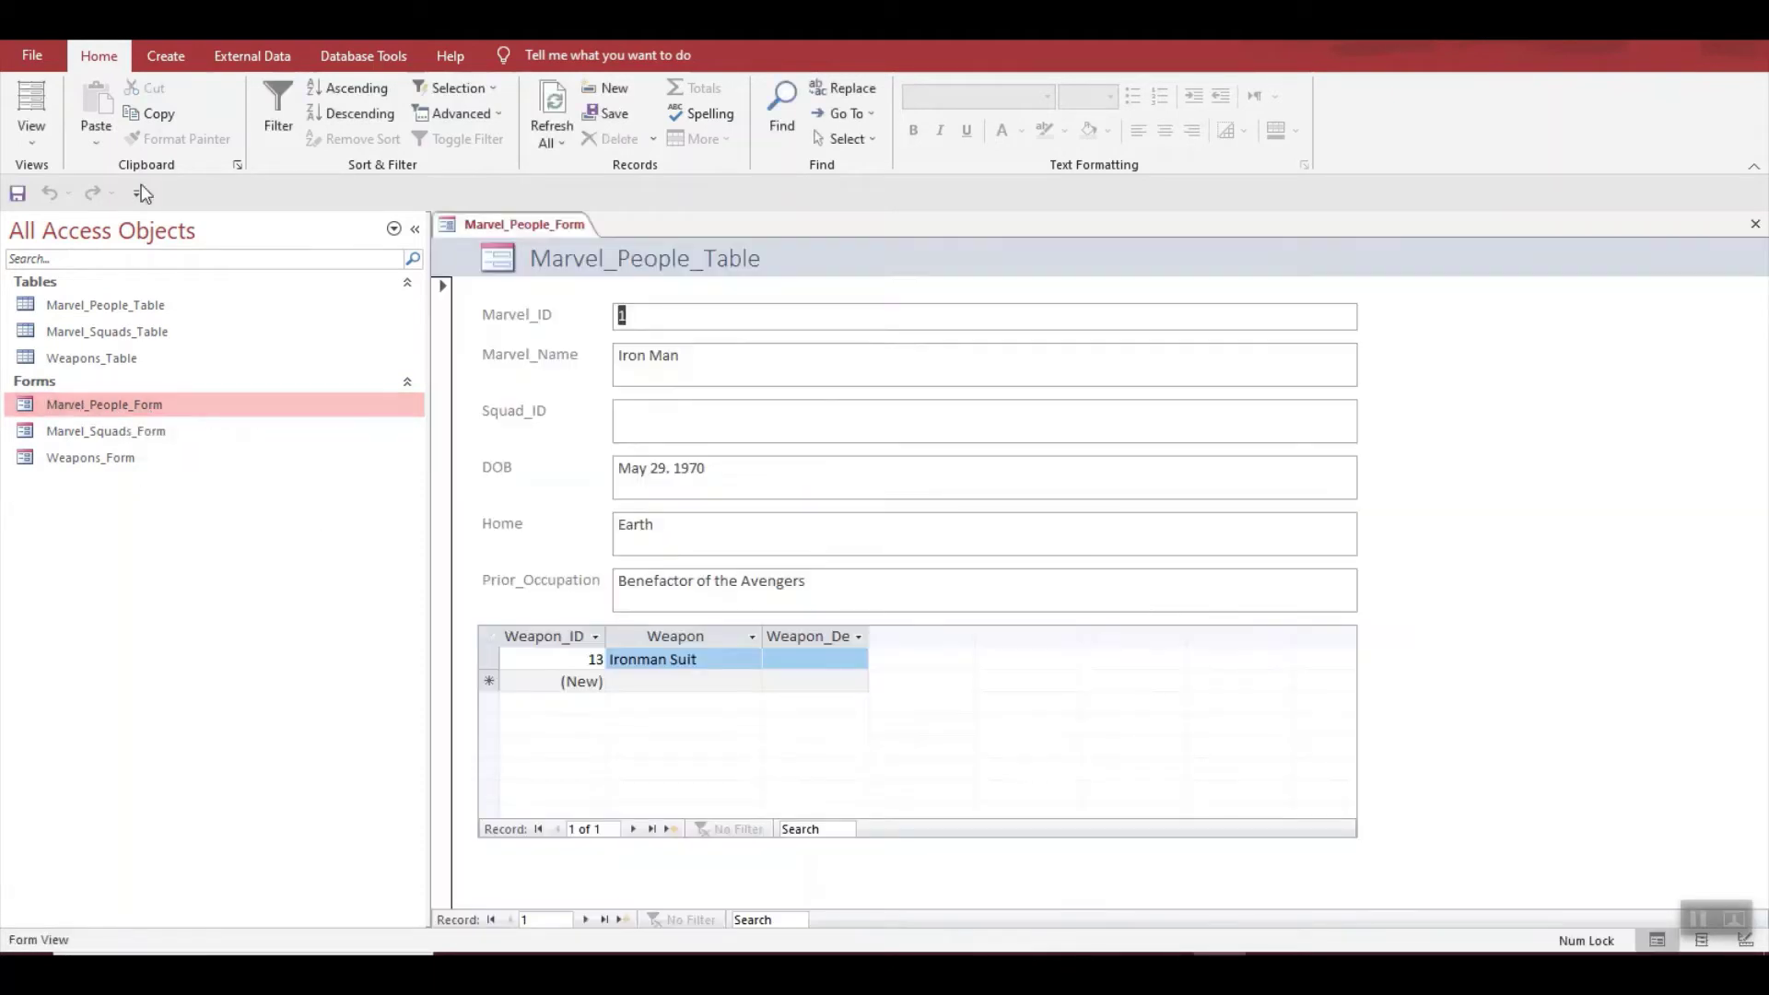
pyautogui.click(33, 144)
pyautogui.click(83, 278)
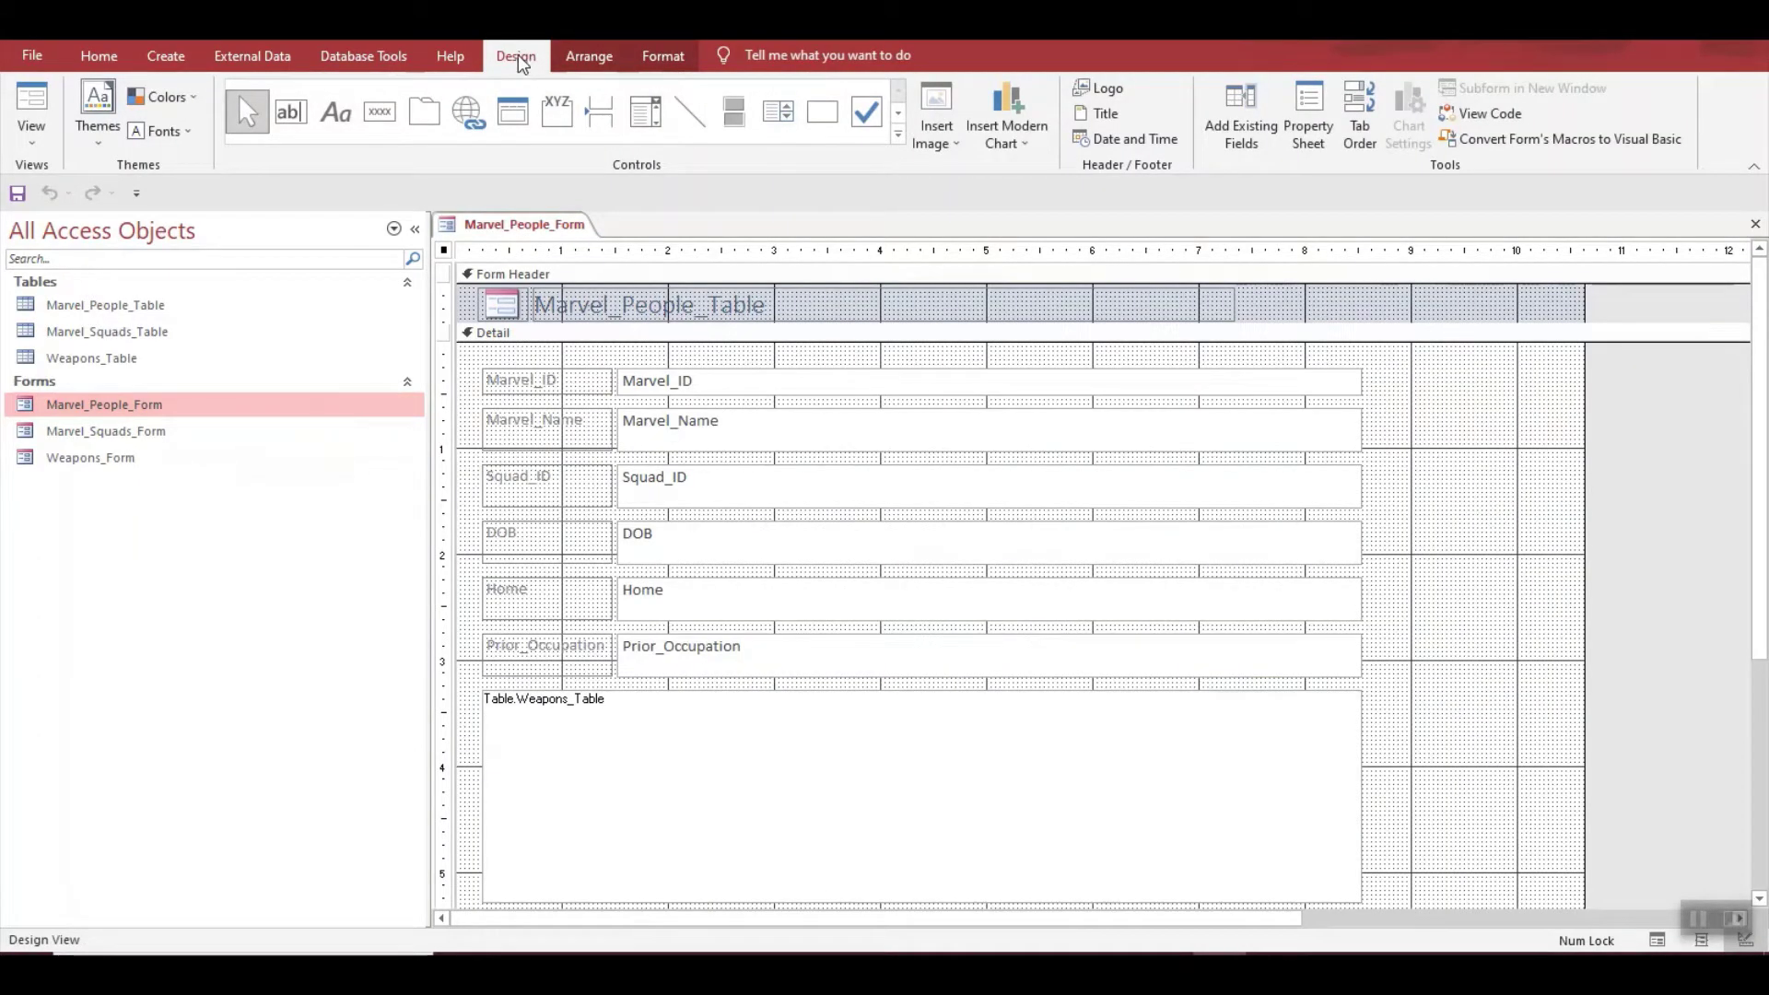
pyautogui.click(385, 114)
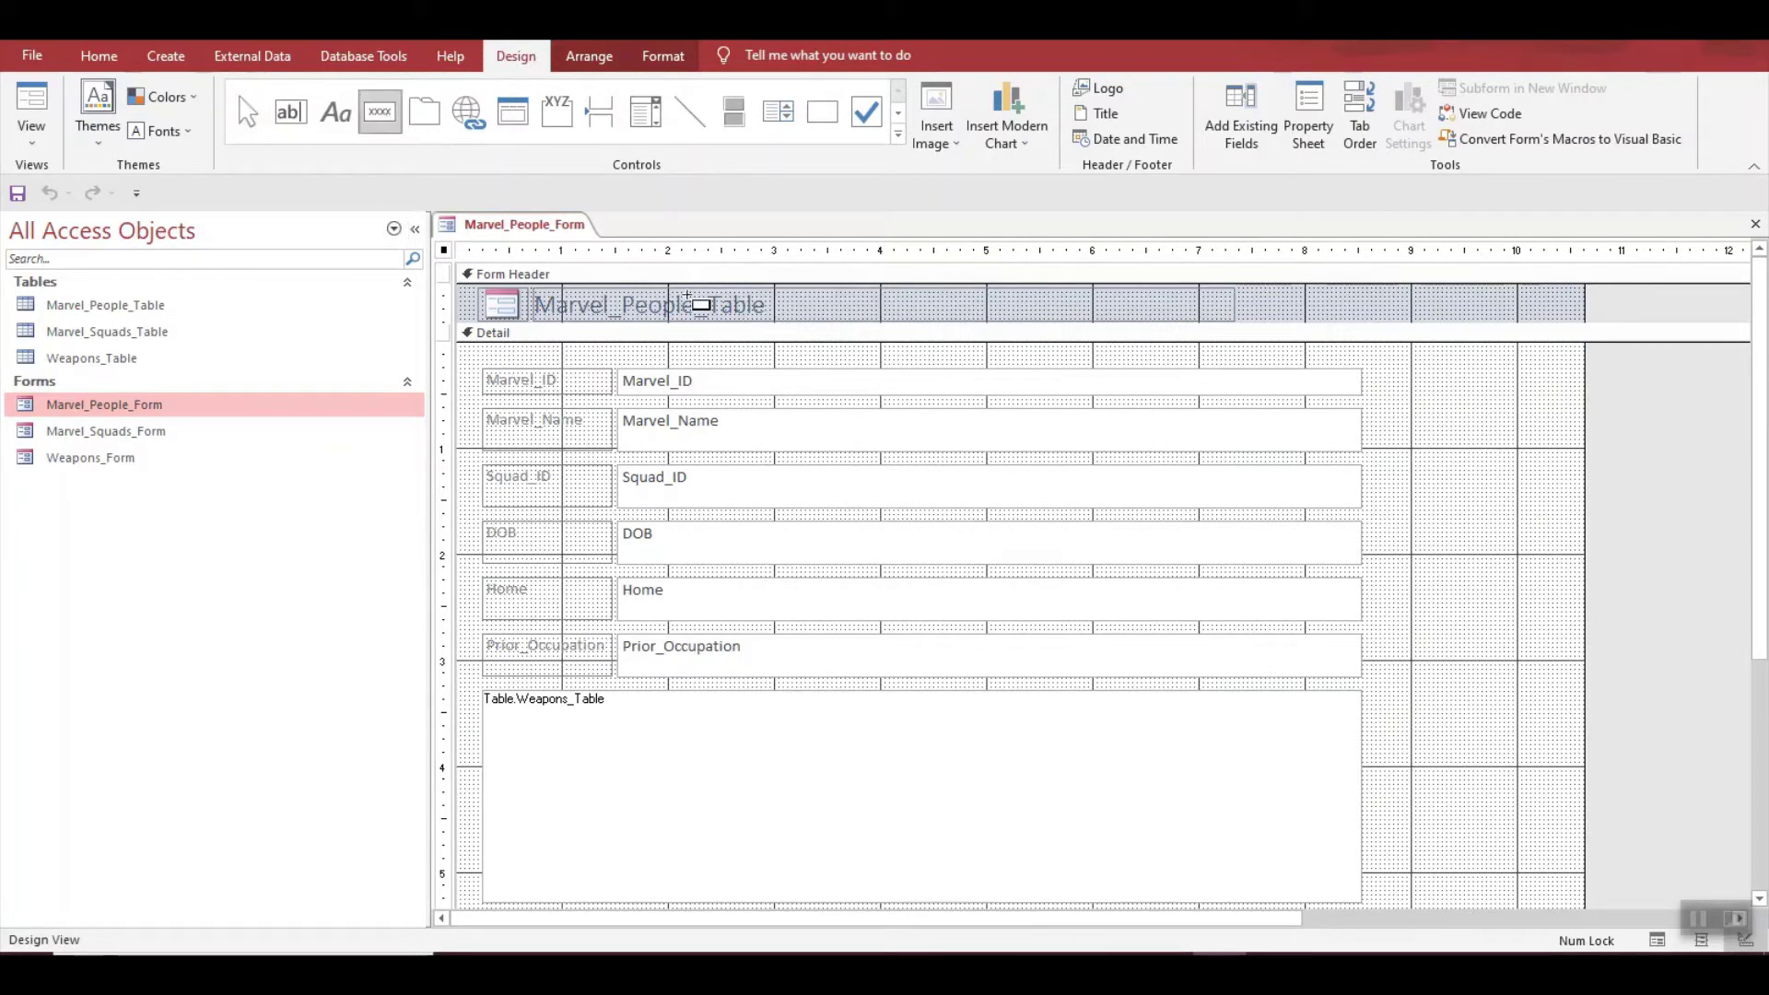
pyautogui.moveTo(1425, 413); pyautogui.dragTo(1538, 474)
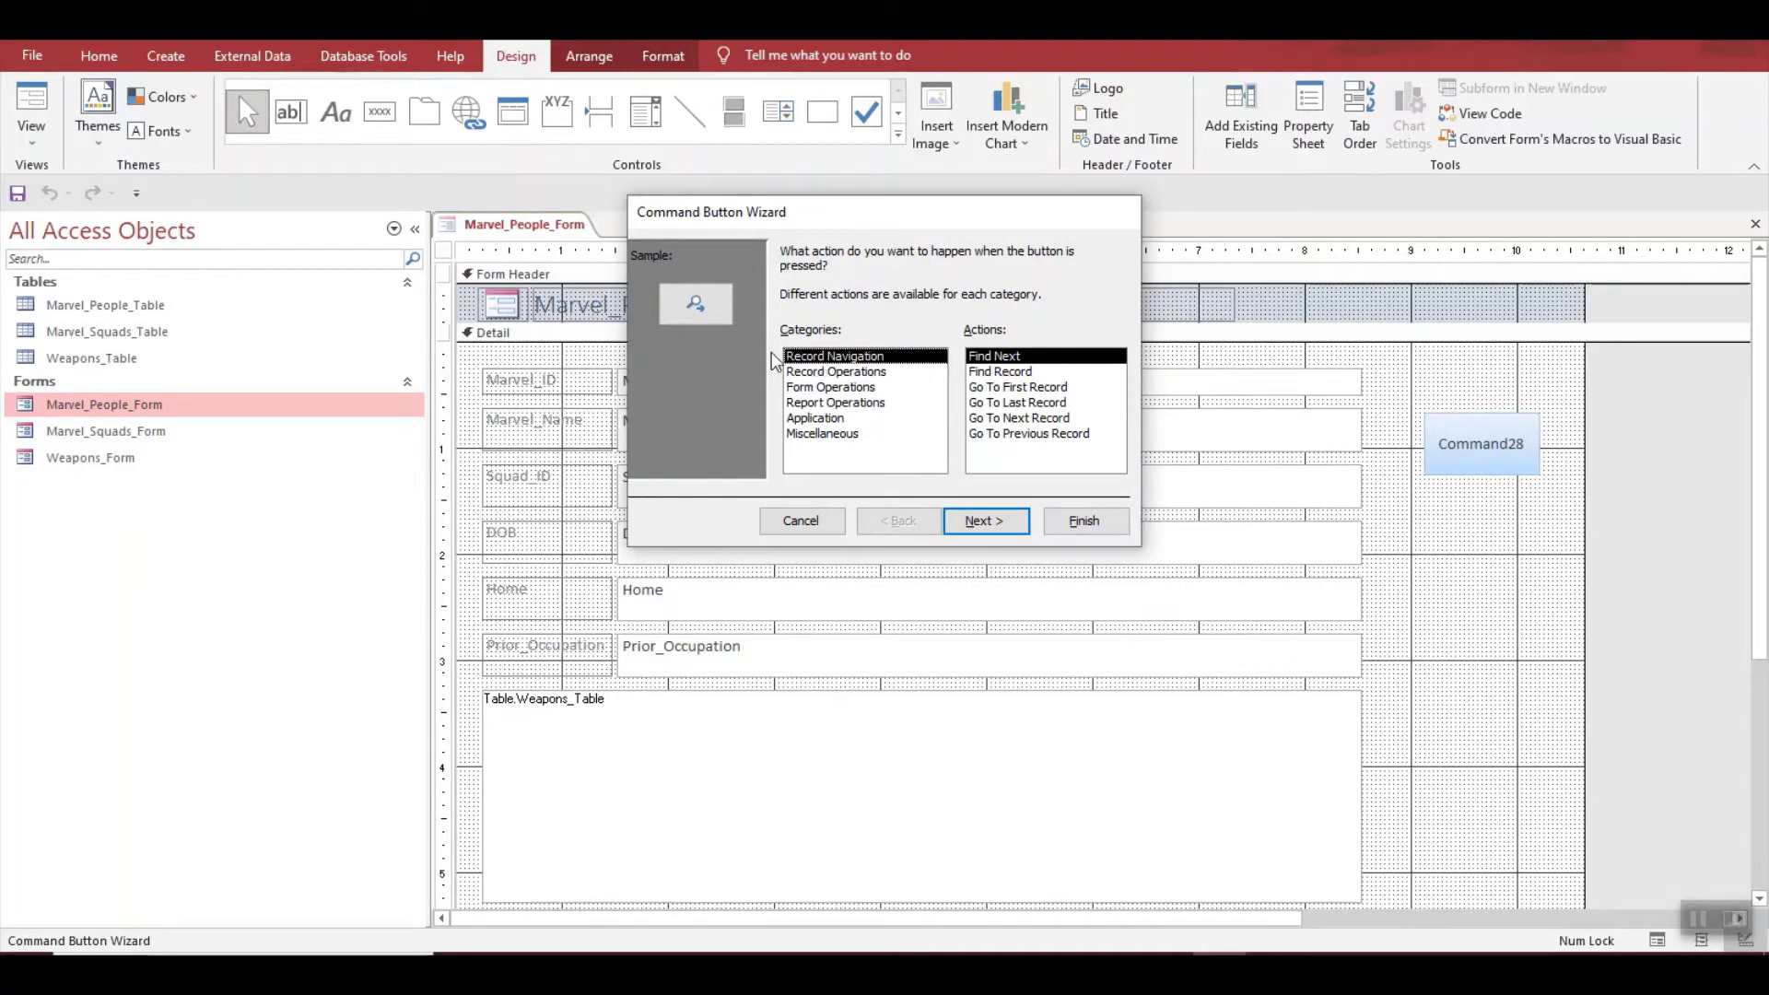
# Set the new button to go to the next record, with the text Next Record and the name cmd_nextrecord.
pyautogui.click(1018, 418)
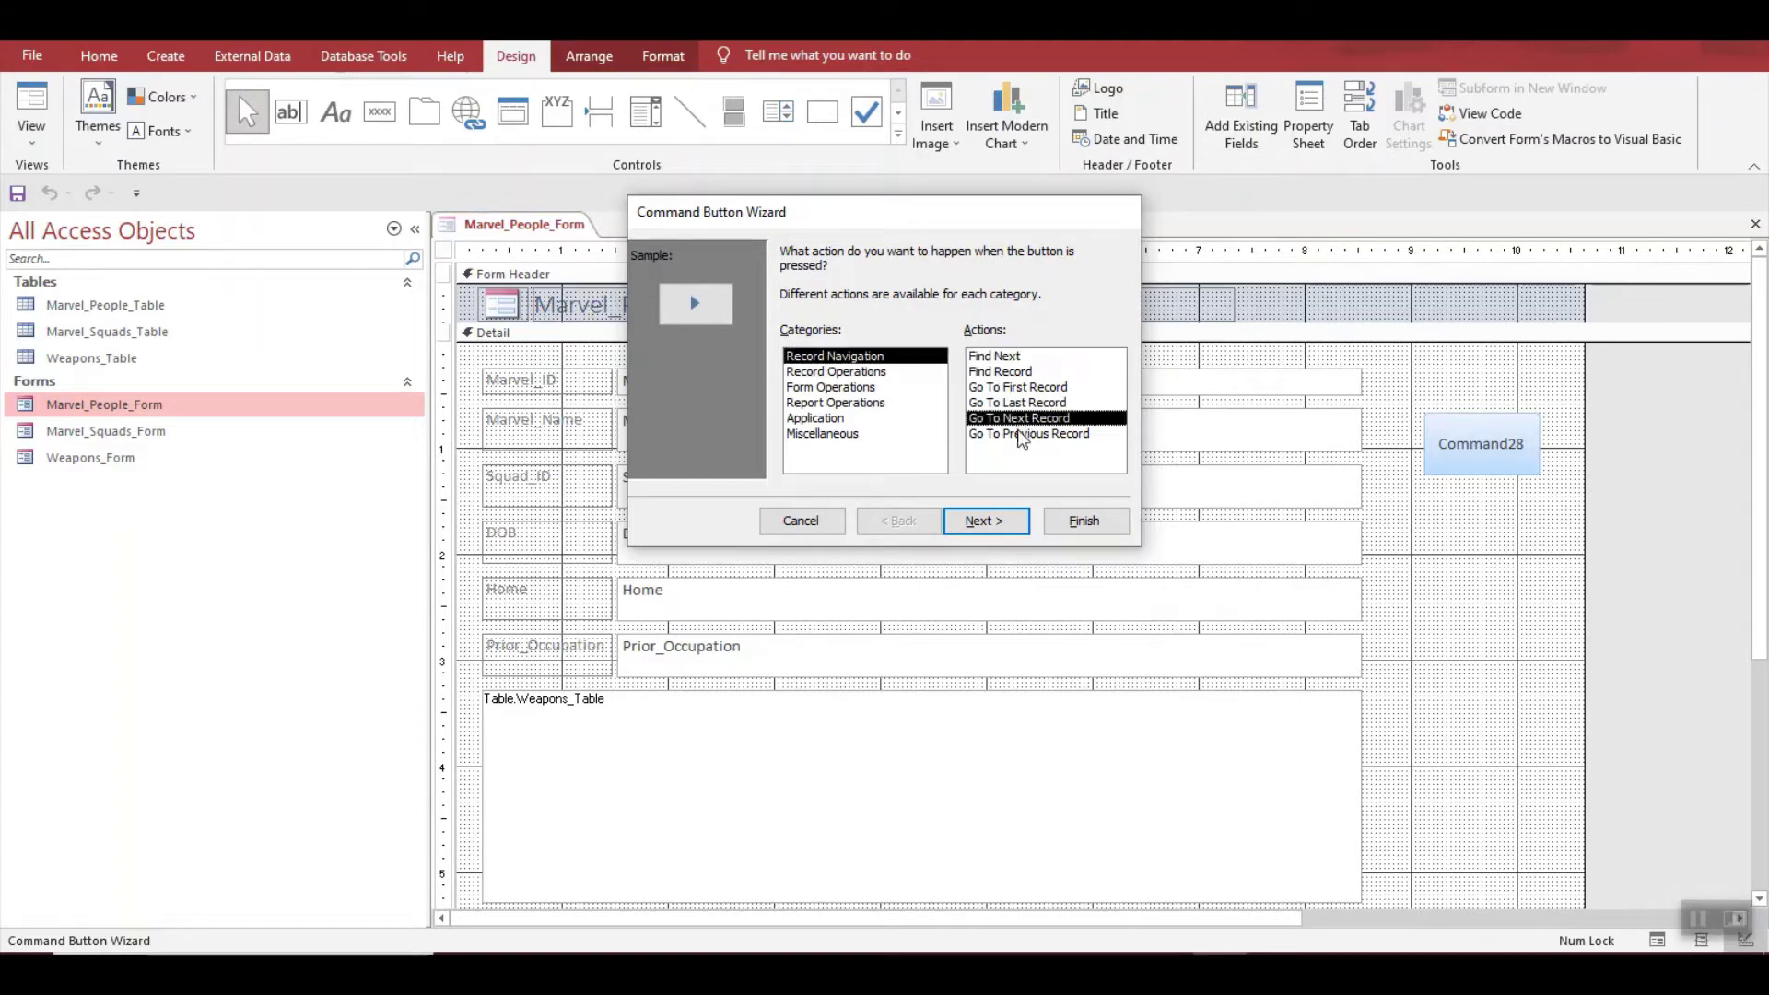
pyautogui.click(1012, 530)
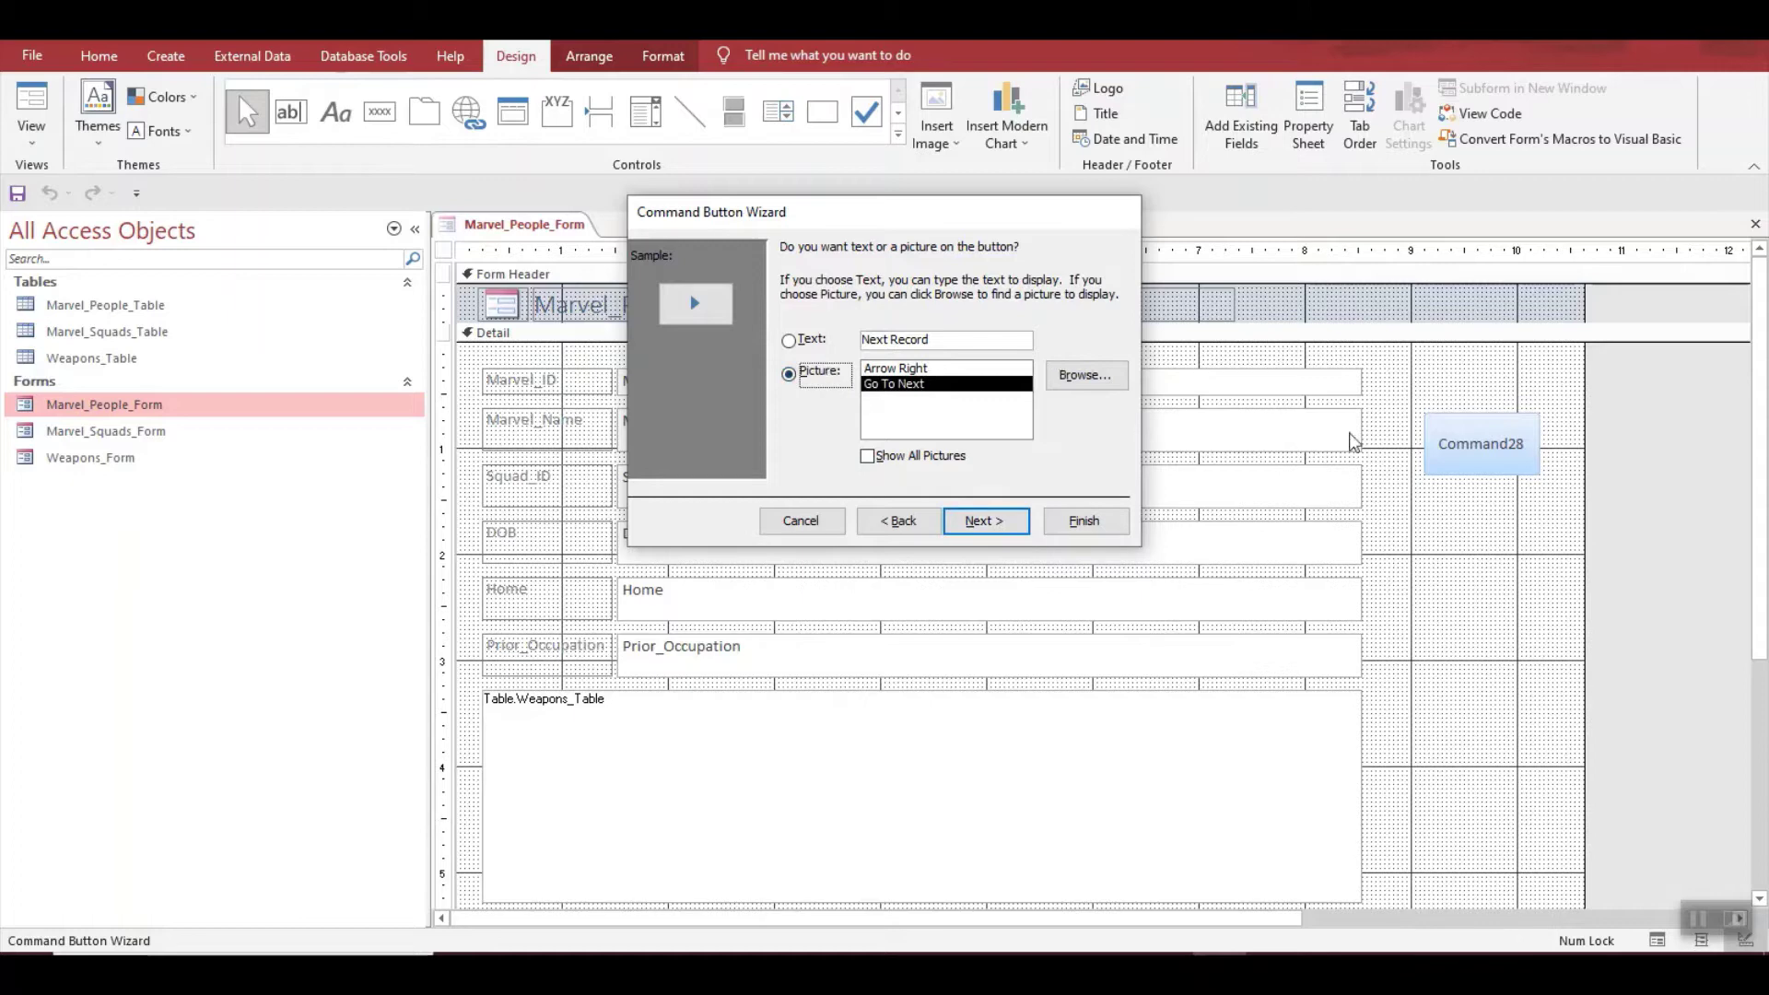
pyautogui.click(790, 340)
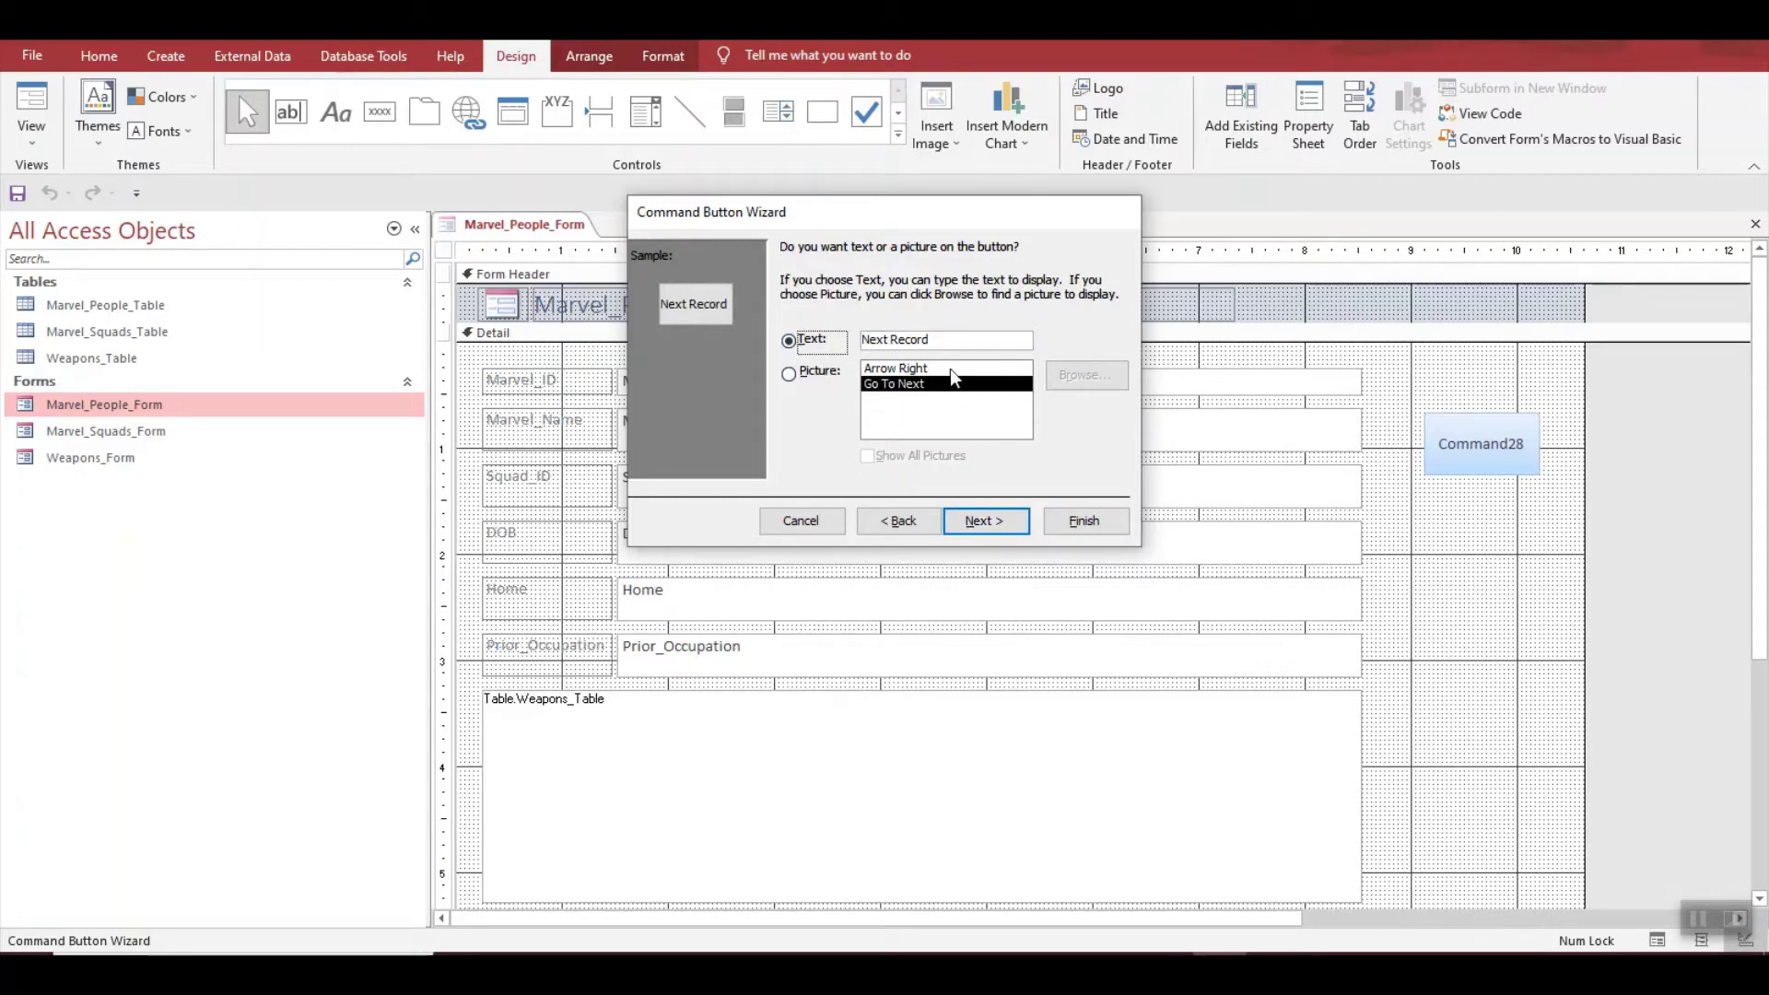
pyautogui.click(1001, 525)
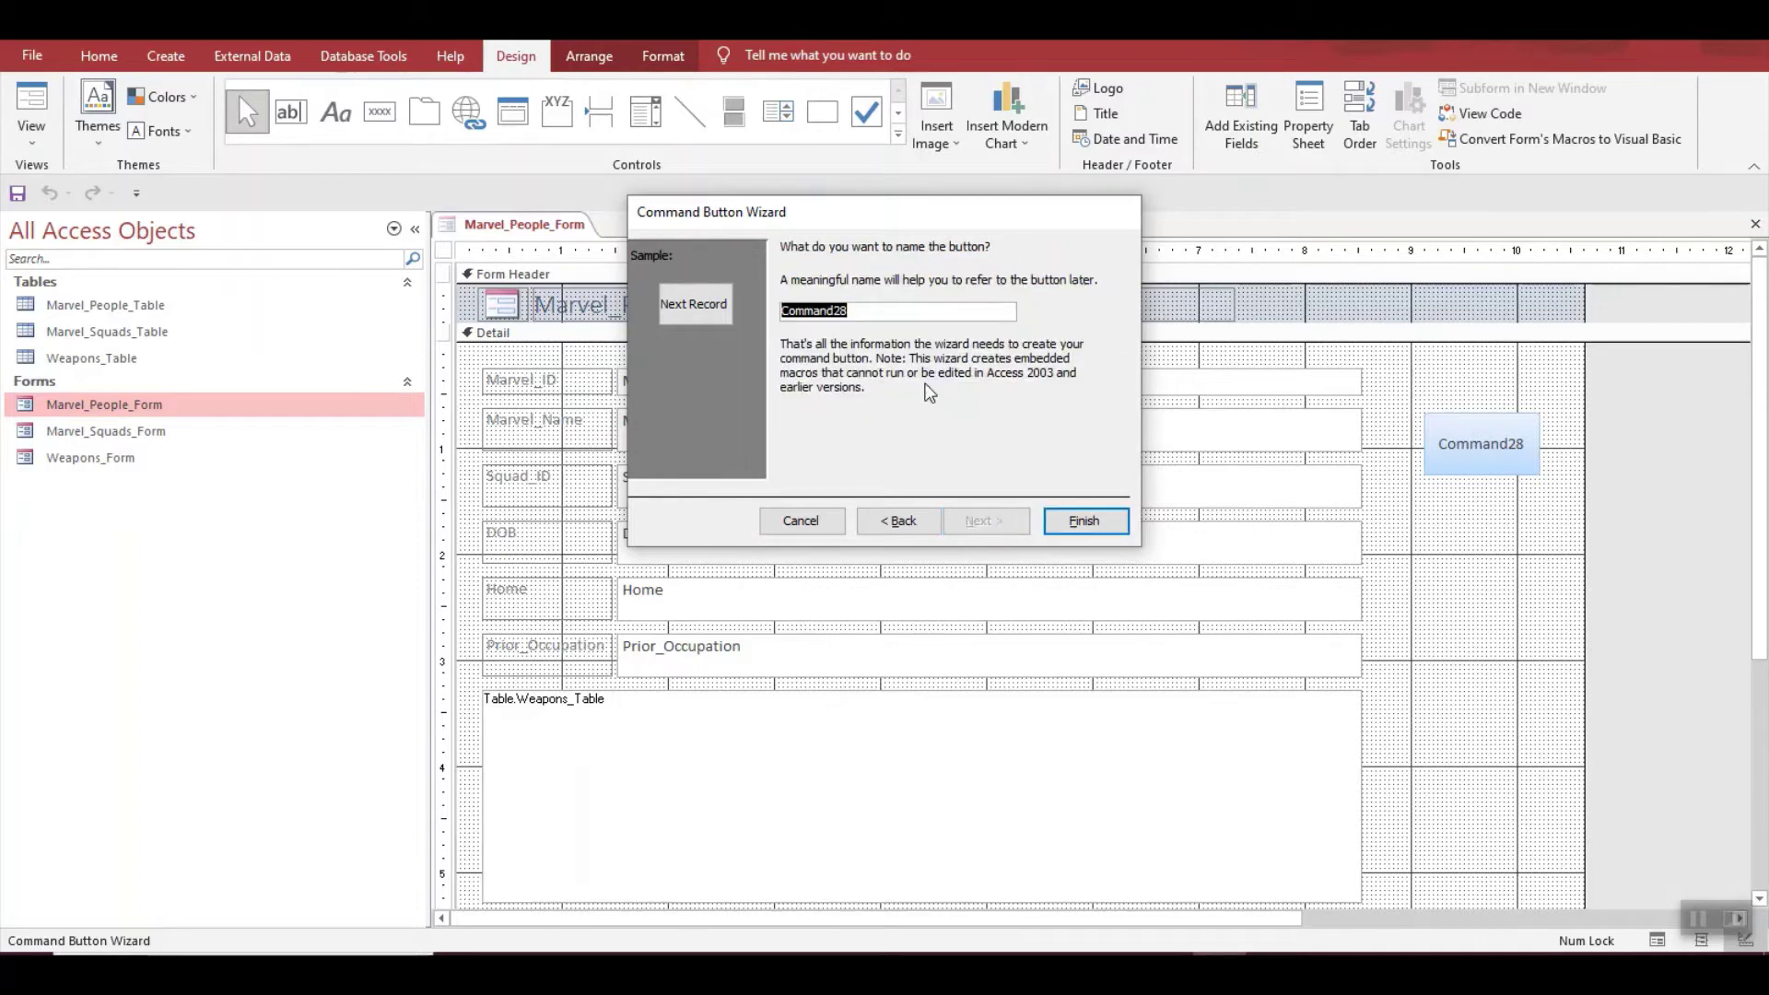
pyautogui.write('cmd_nextrecord')
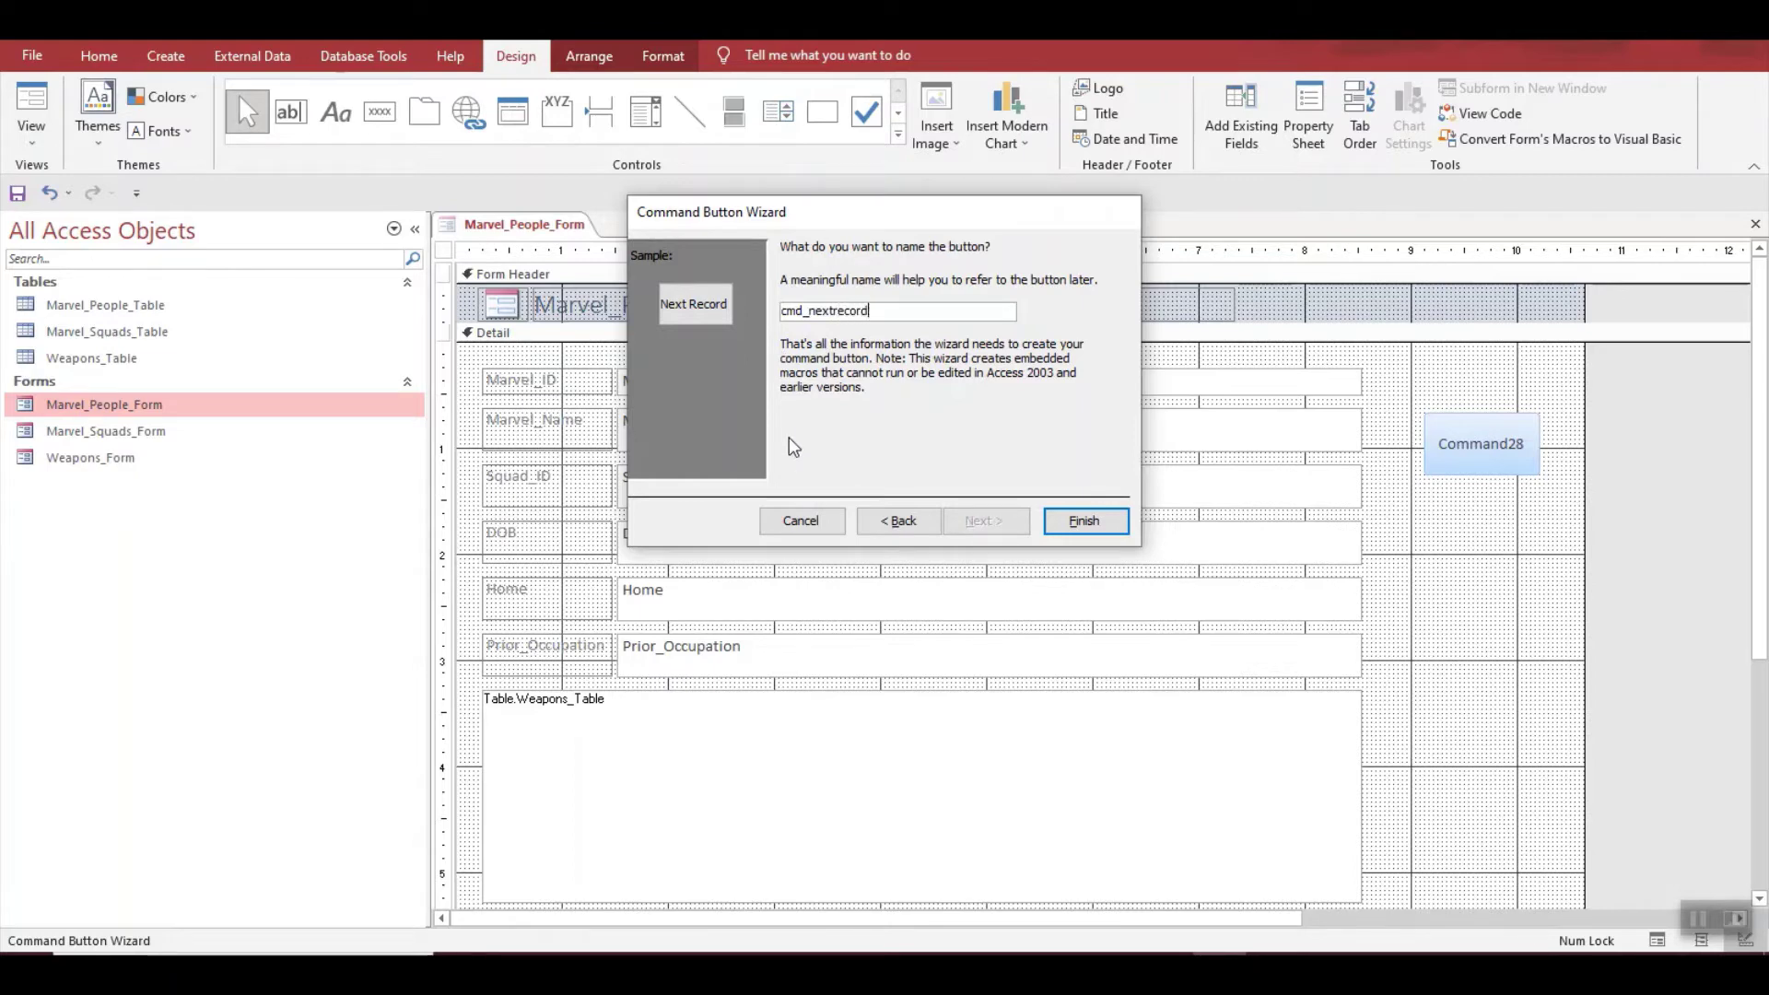
pyautogui.click(1071, 521)
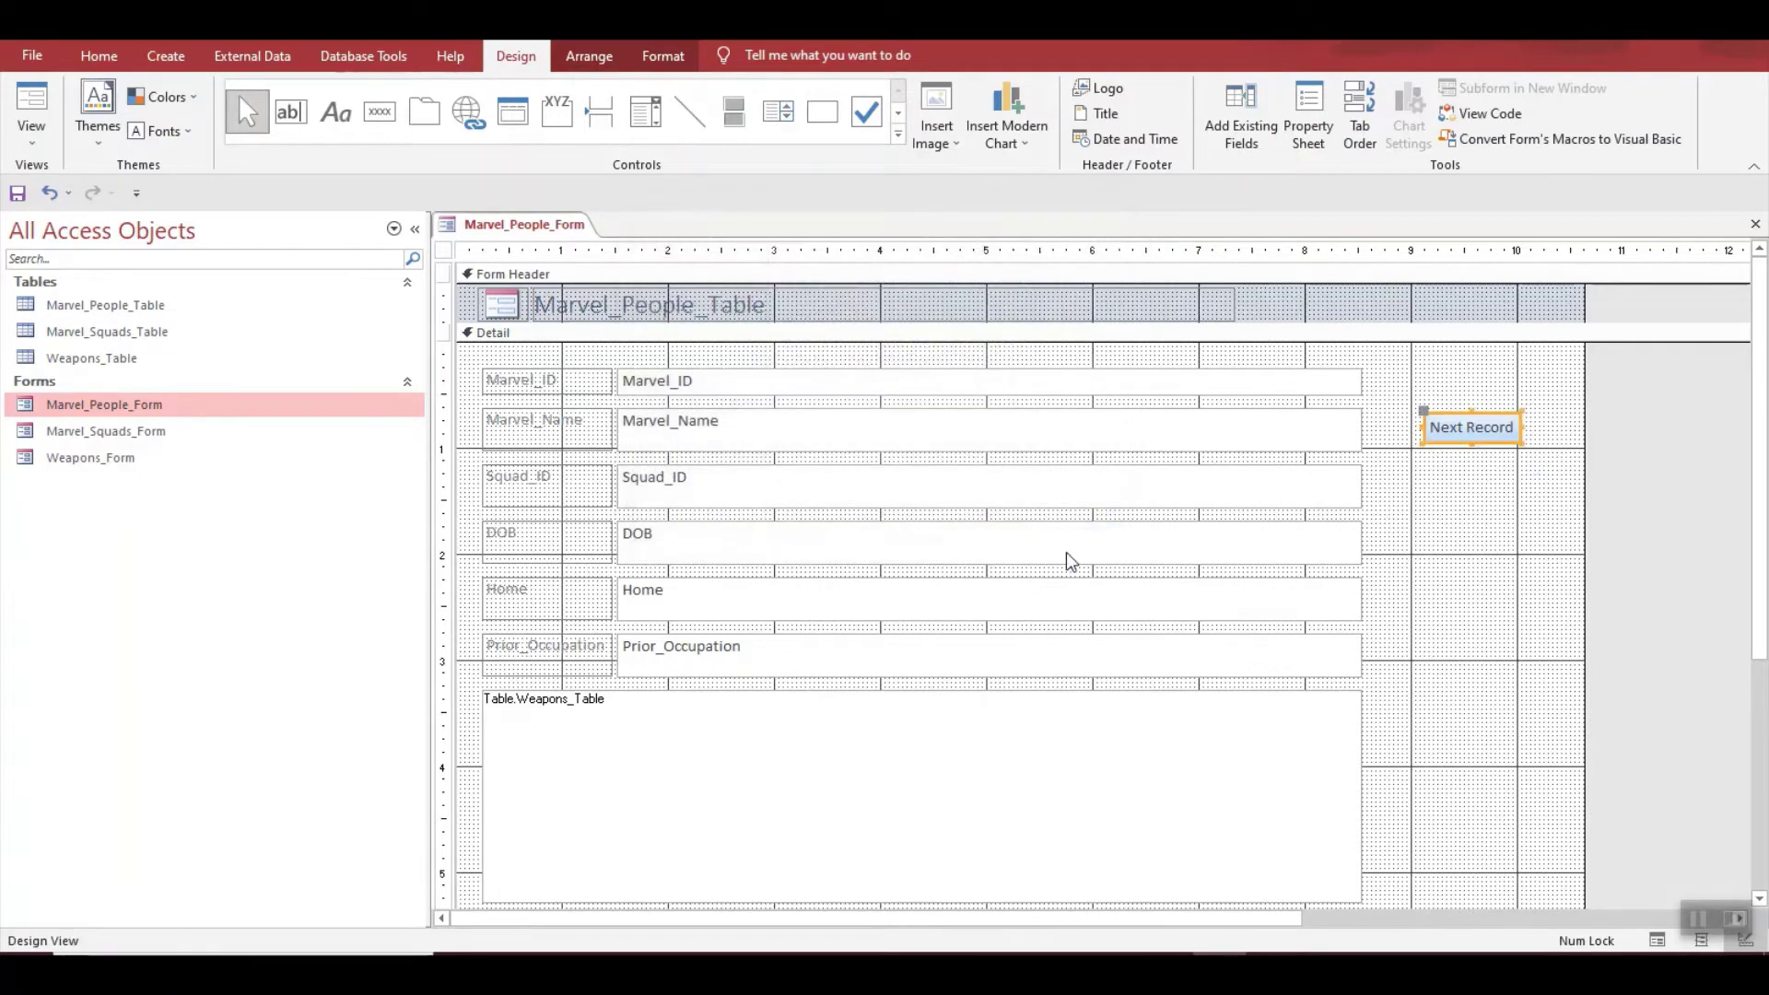
# Show the form in Form View and test the Next Record button.
pyautogui.click(28, 138)
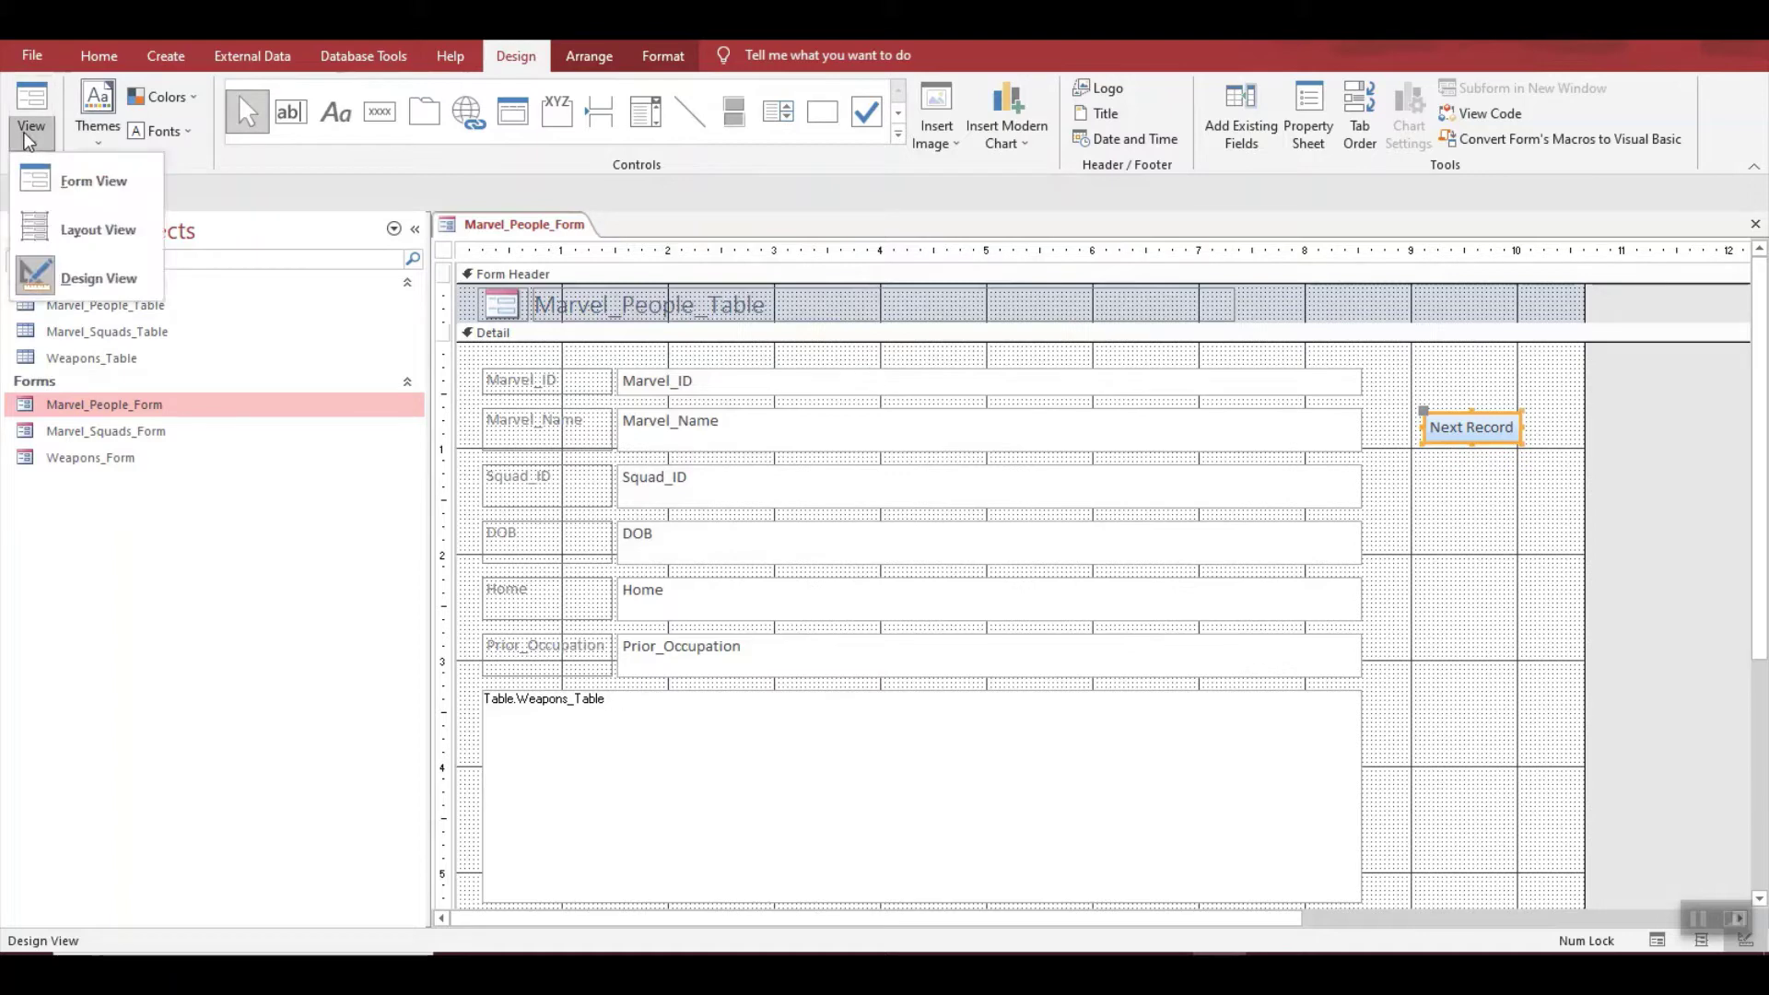
pyautogui.click(92, 181)
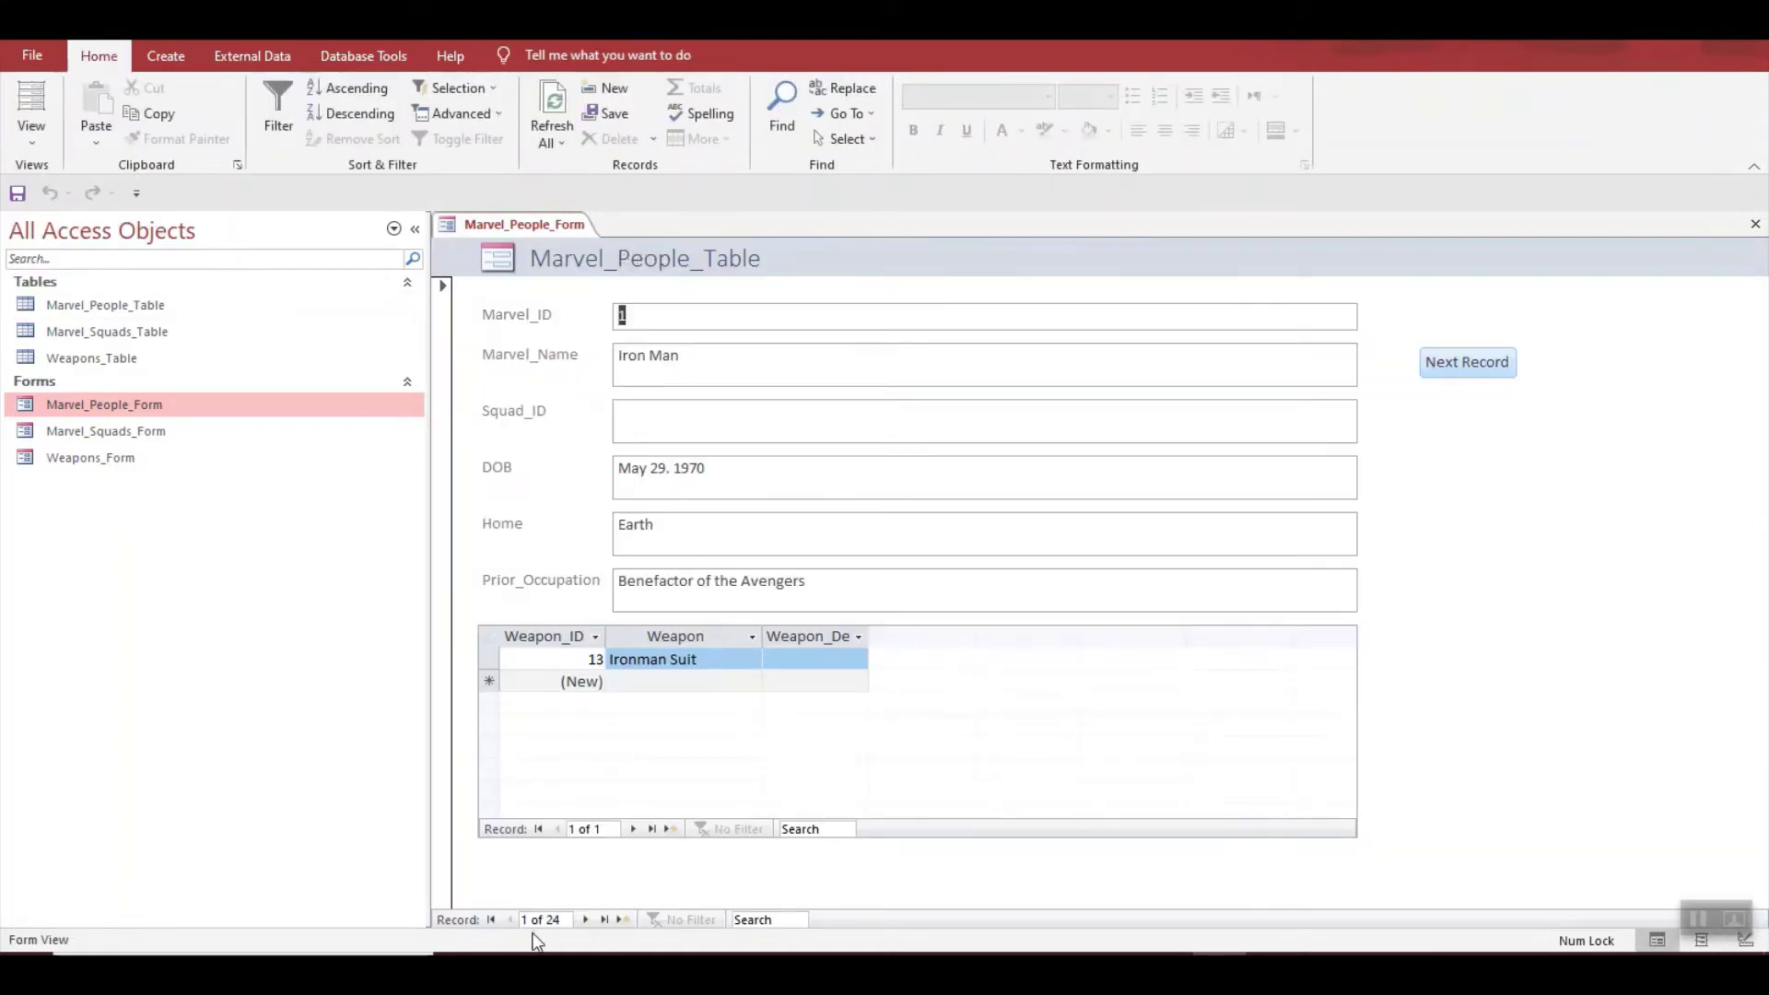
pyautogui.click(1489, 371)
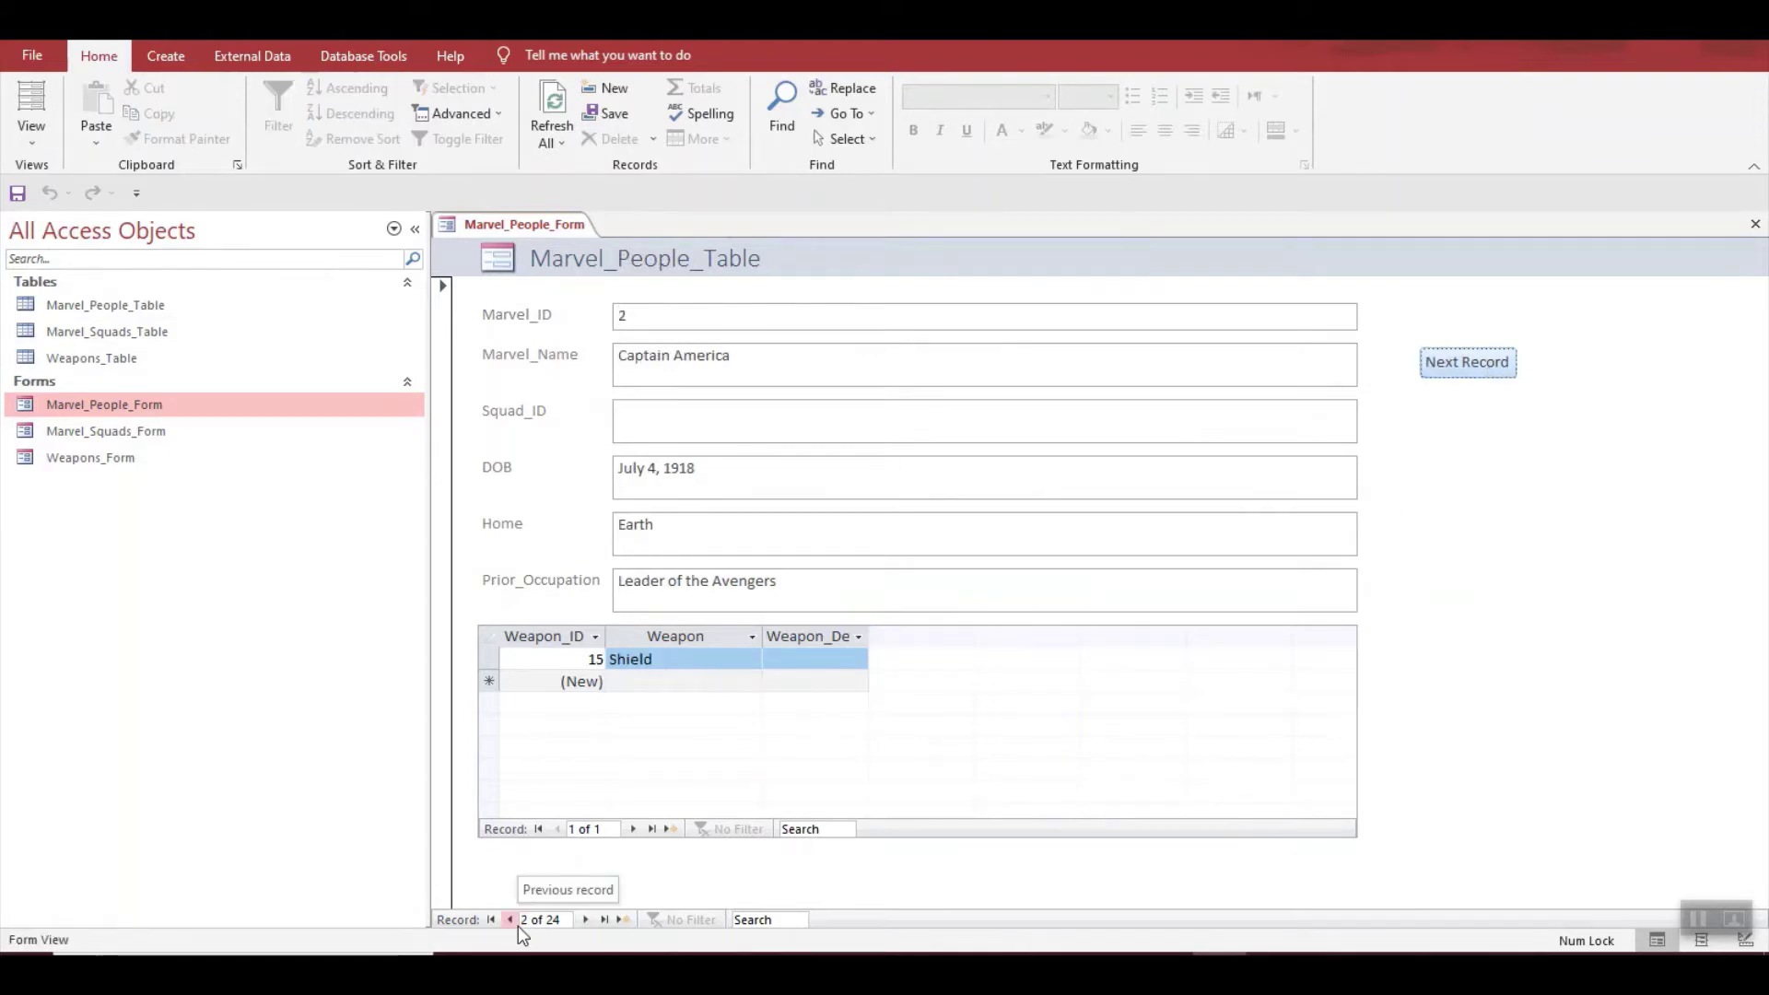
# Return the form to Design View and draw a second command button below Next Record.
pyautogui.click(31, 129)
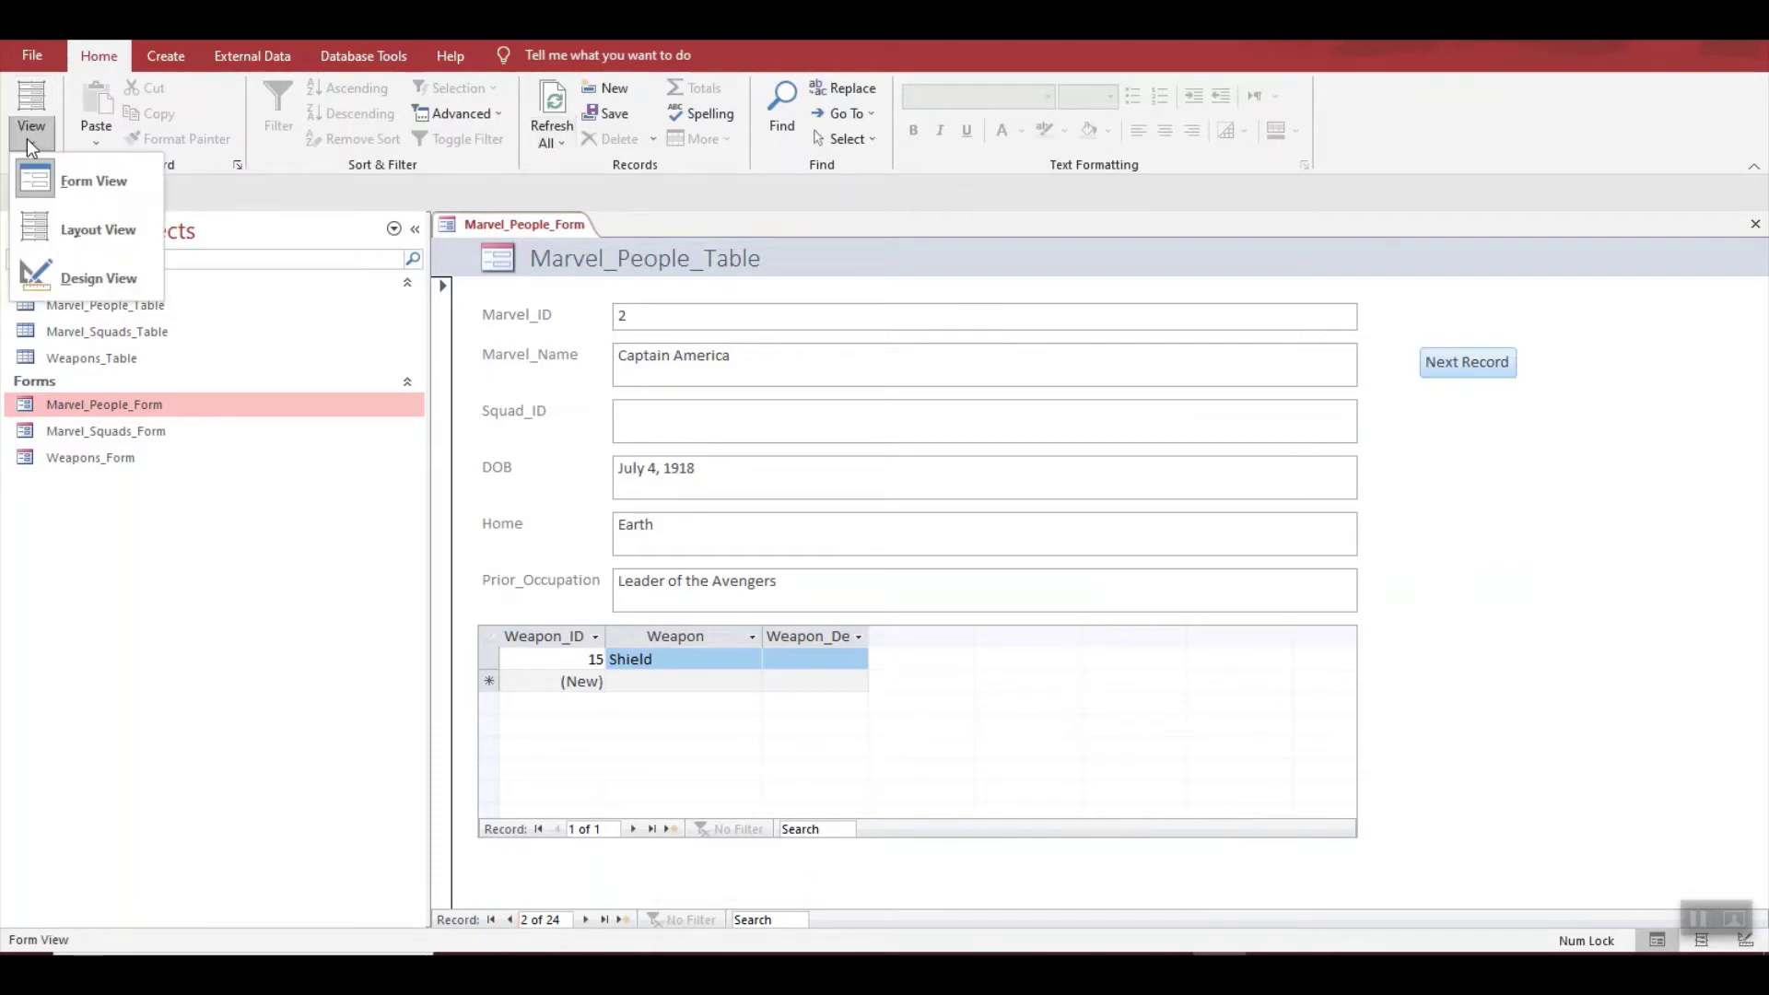
pyautogui.click(56, 276)
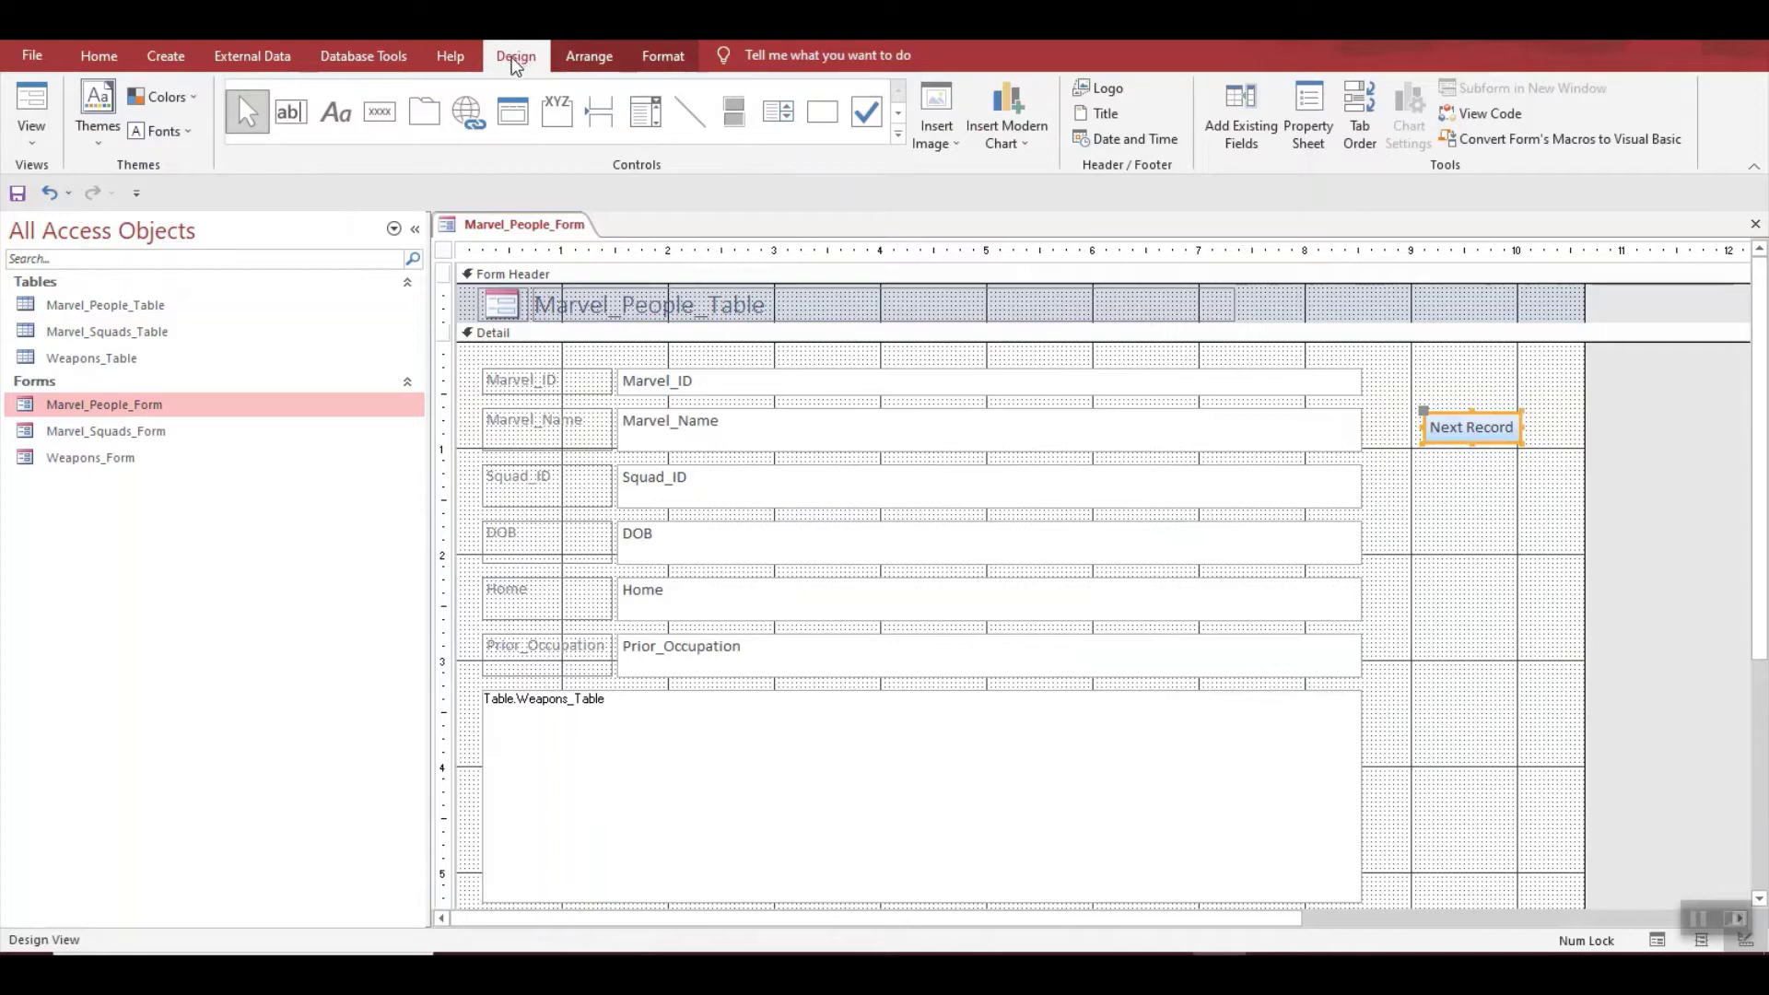
pyautogui.click(382, 112)
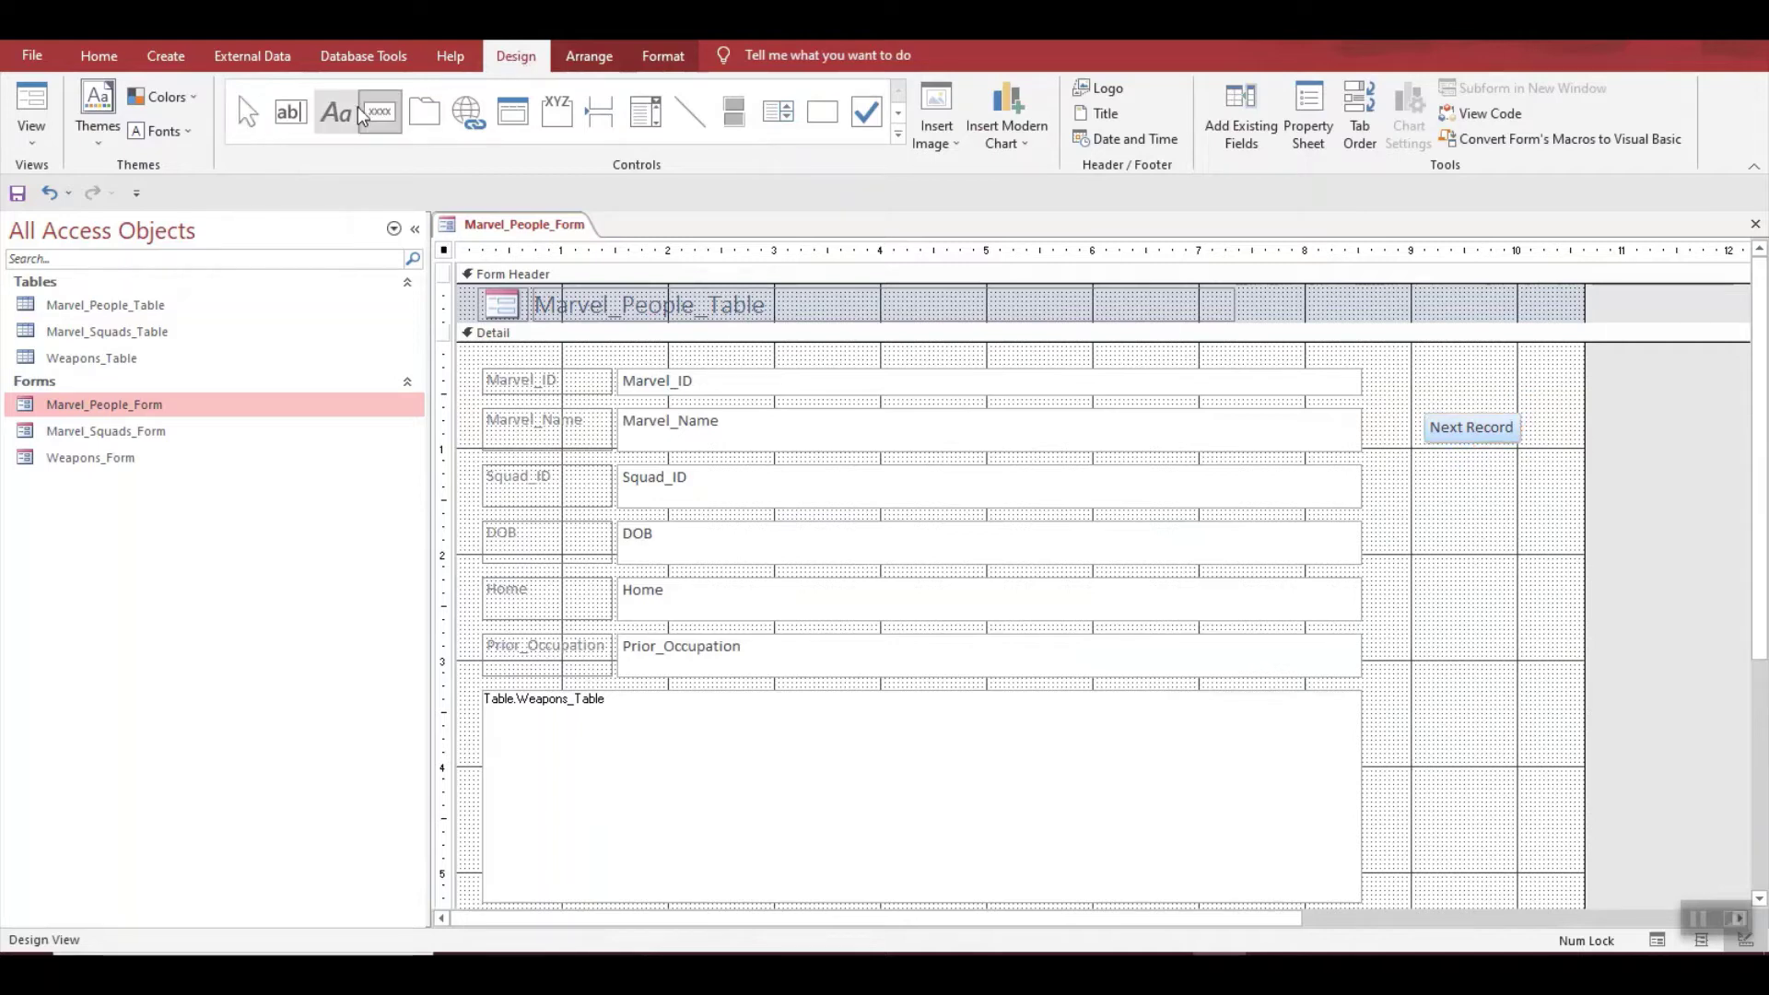
pyautogui.moveTo(1426, 476); pyautogui.dragTo(1545, 536)
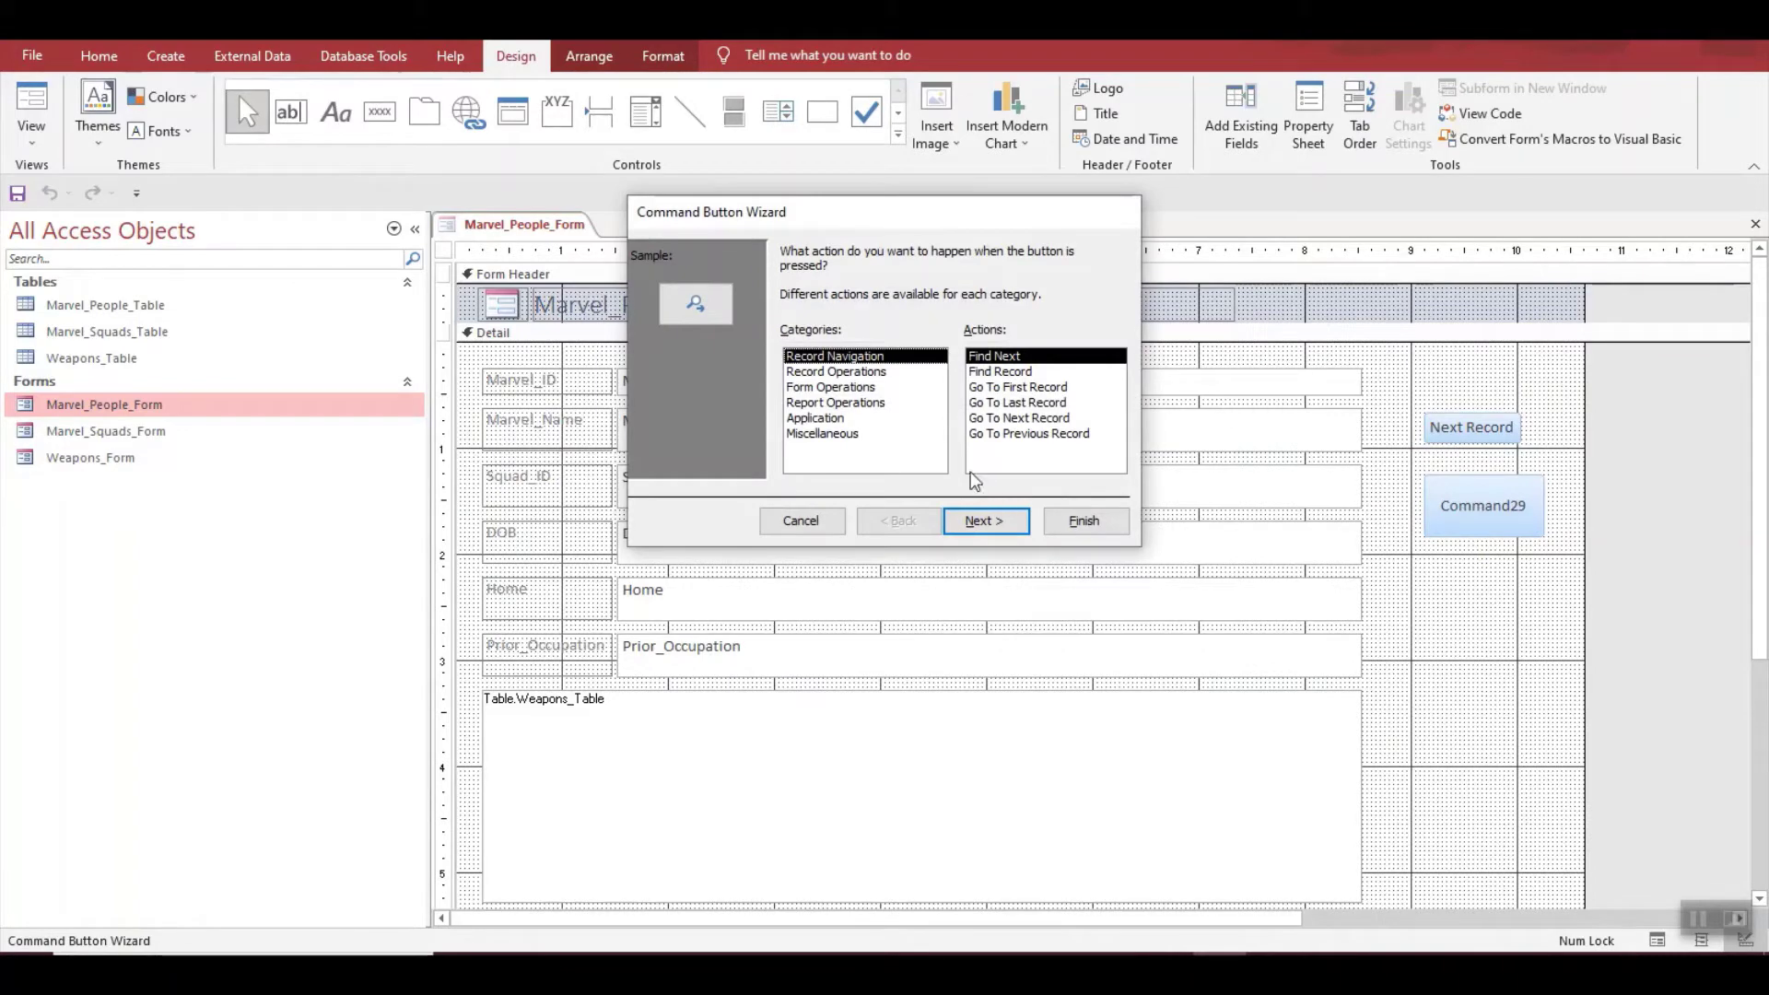
# Set the second button's action to Open Form for Weapons_Form, showing all the records.
pyautogui.click(844, 388)
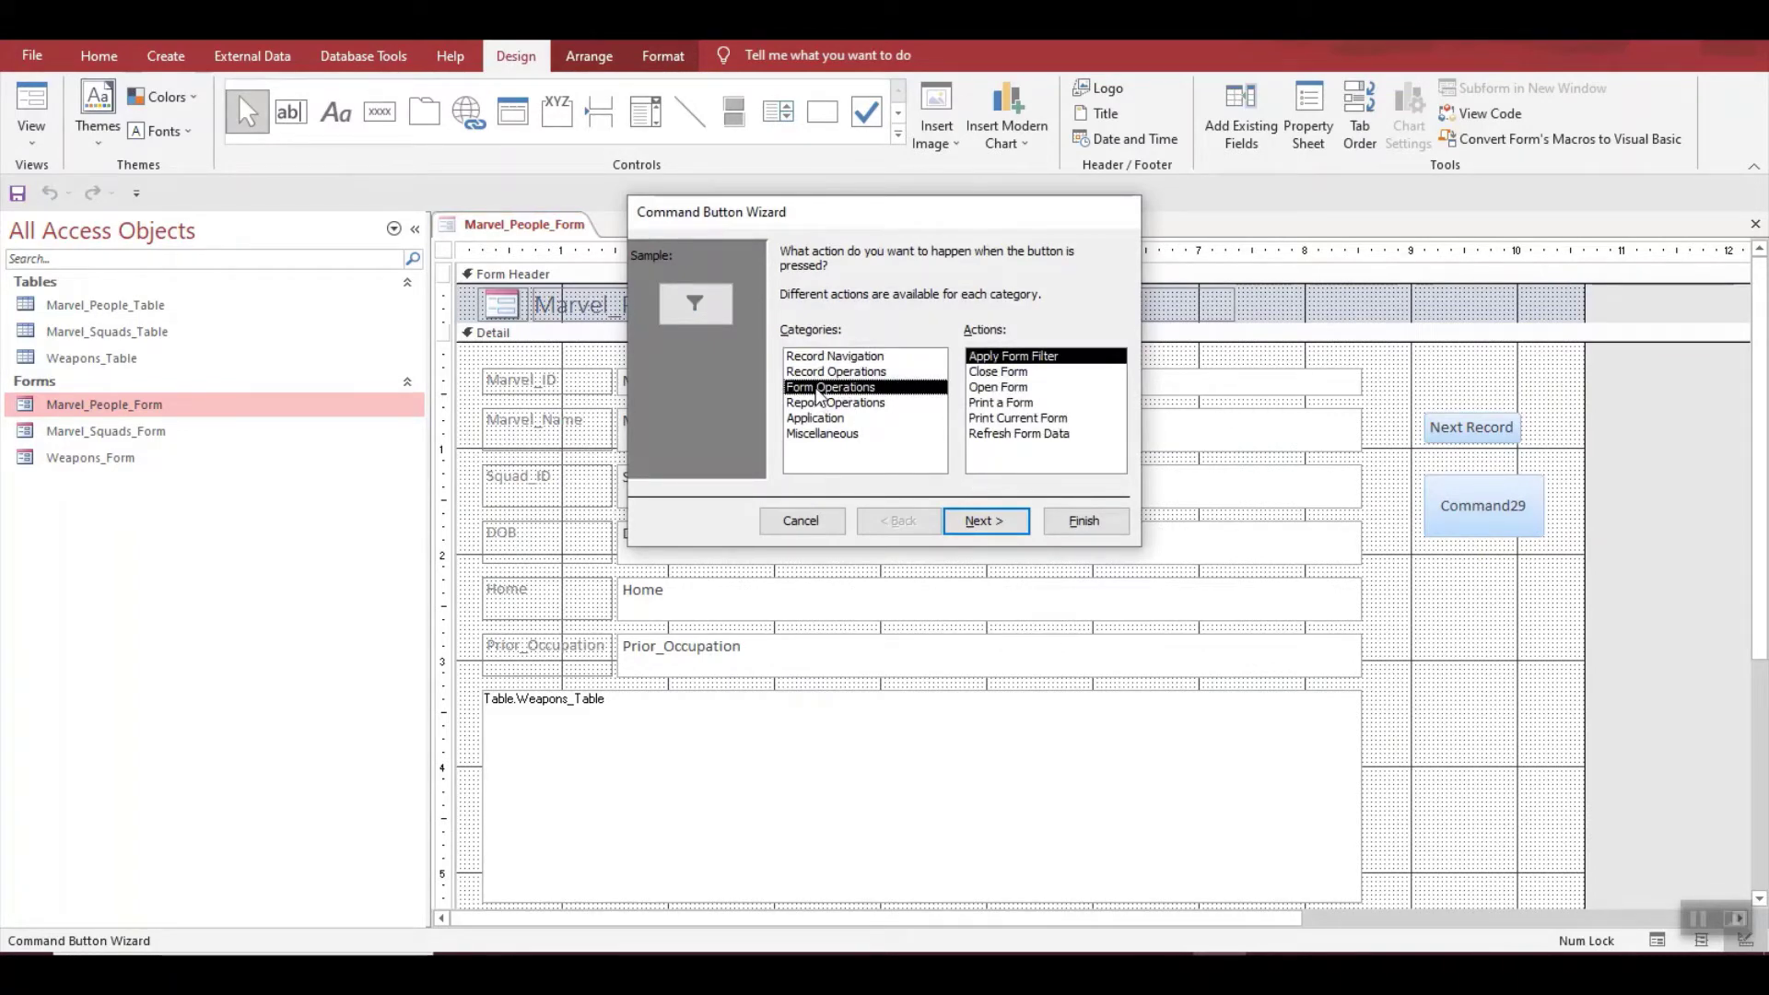
pyautogui.click(994, 389)
pyautogui.click(999, 521)
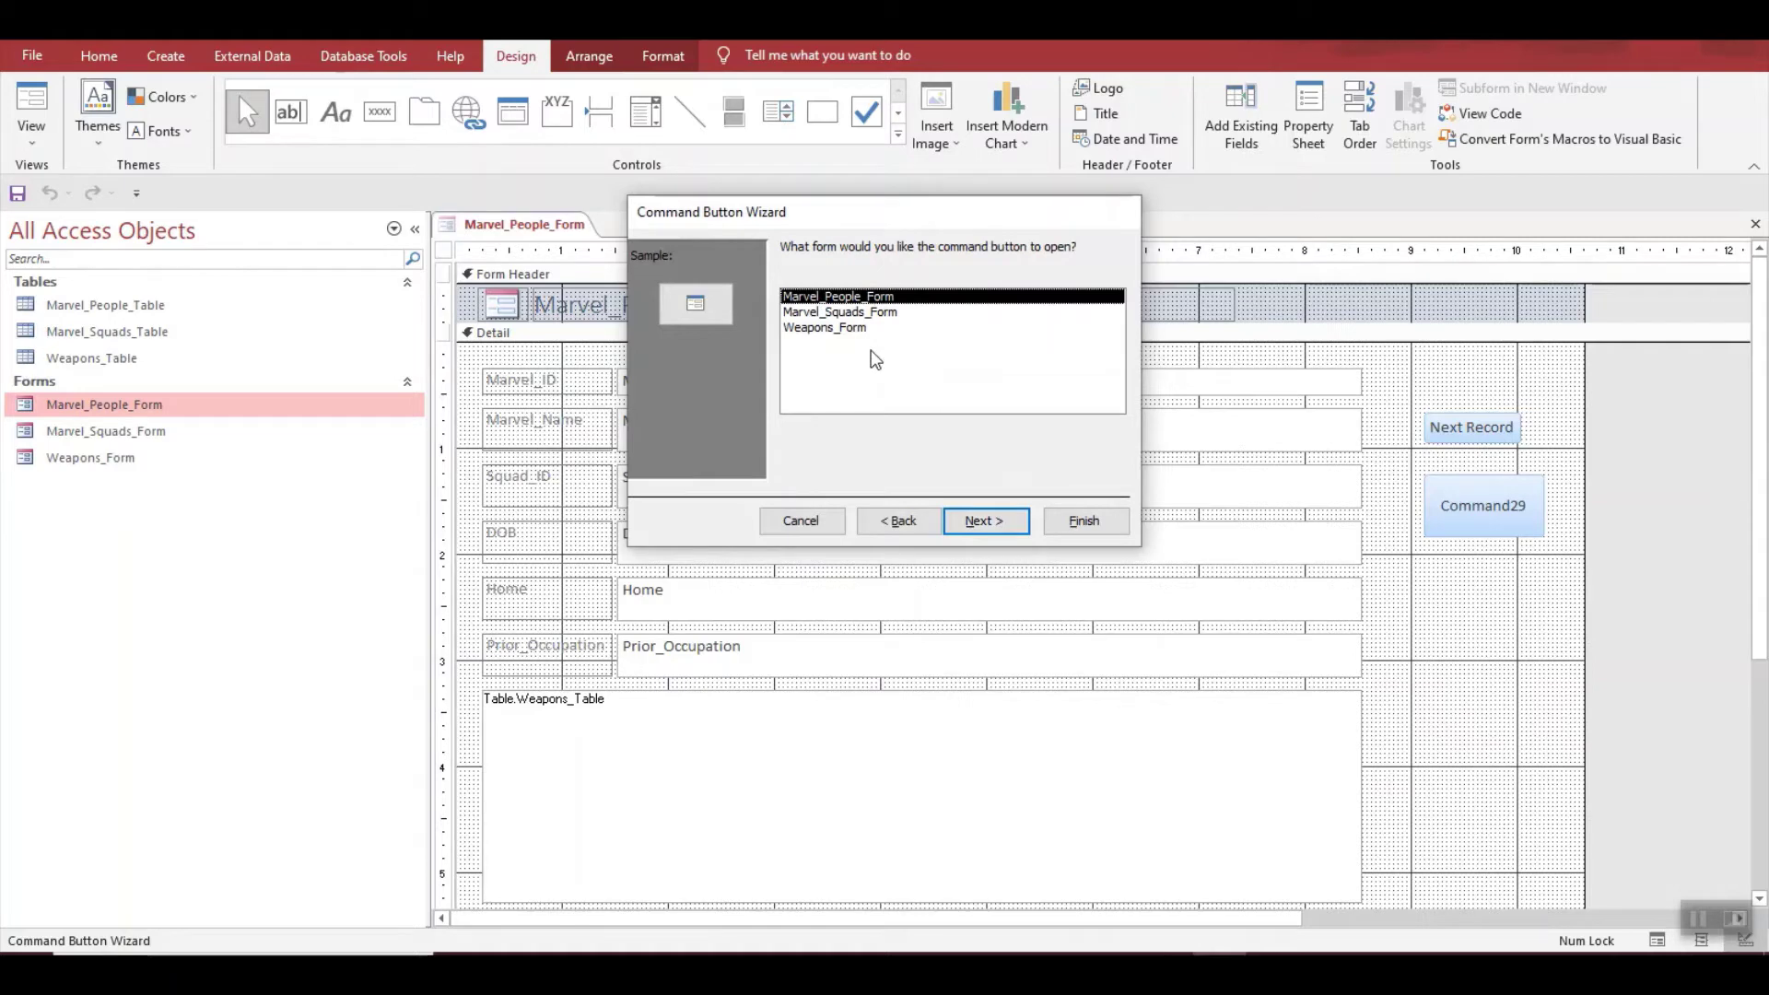
pyautogui.click(837, 330)
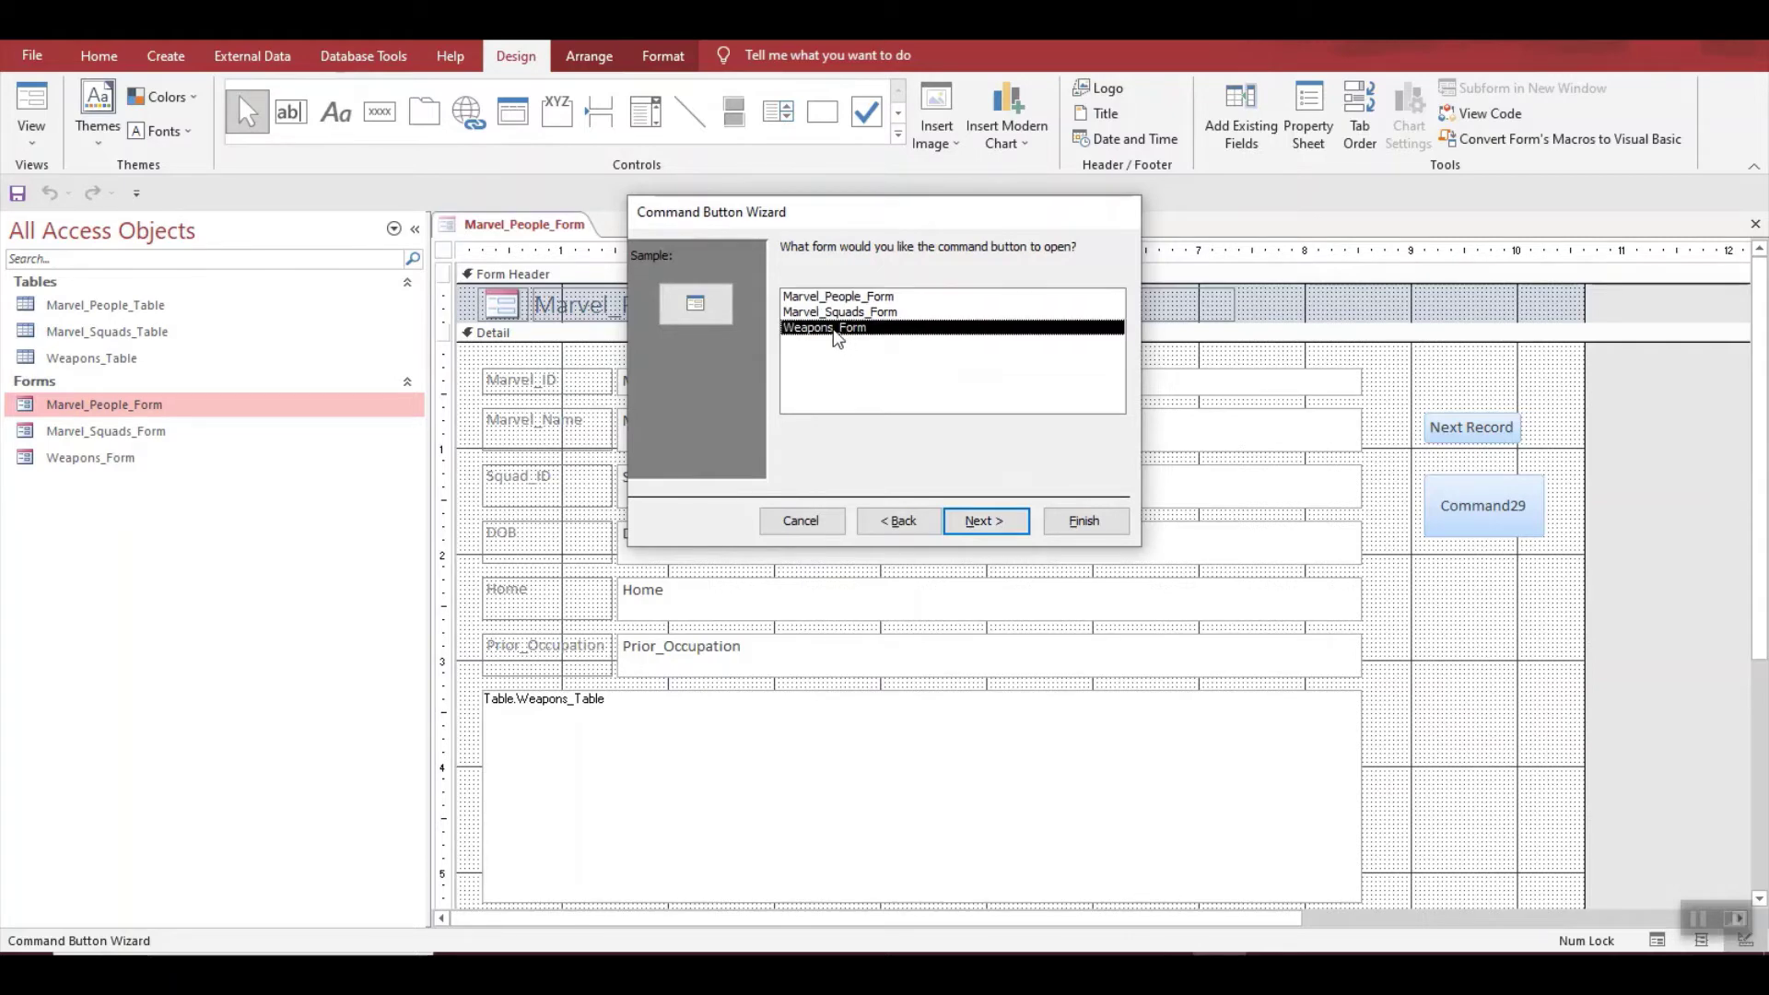
pyautogui.click(995, 525)
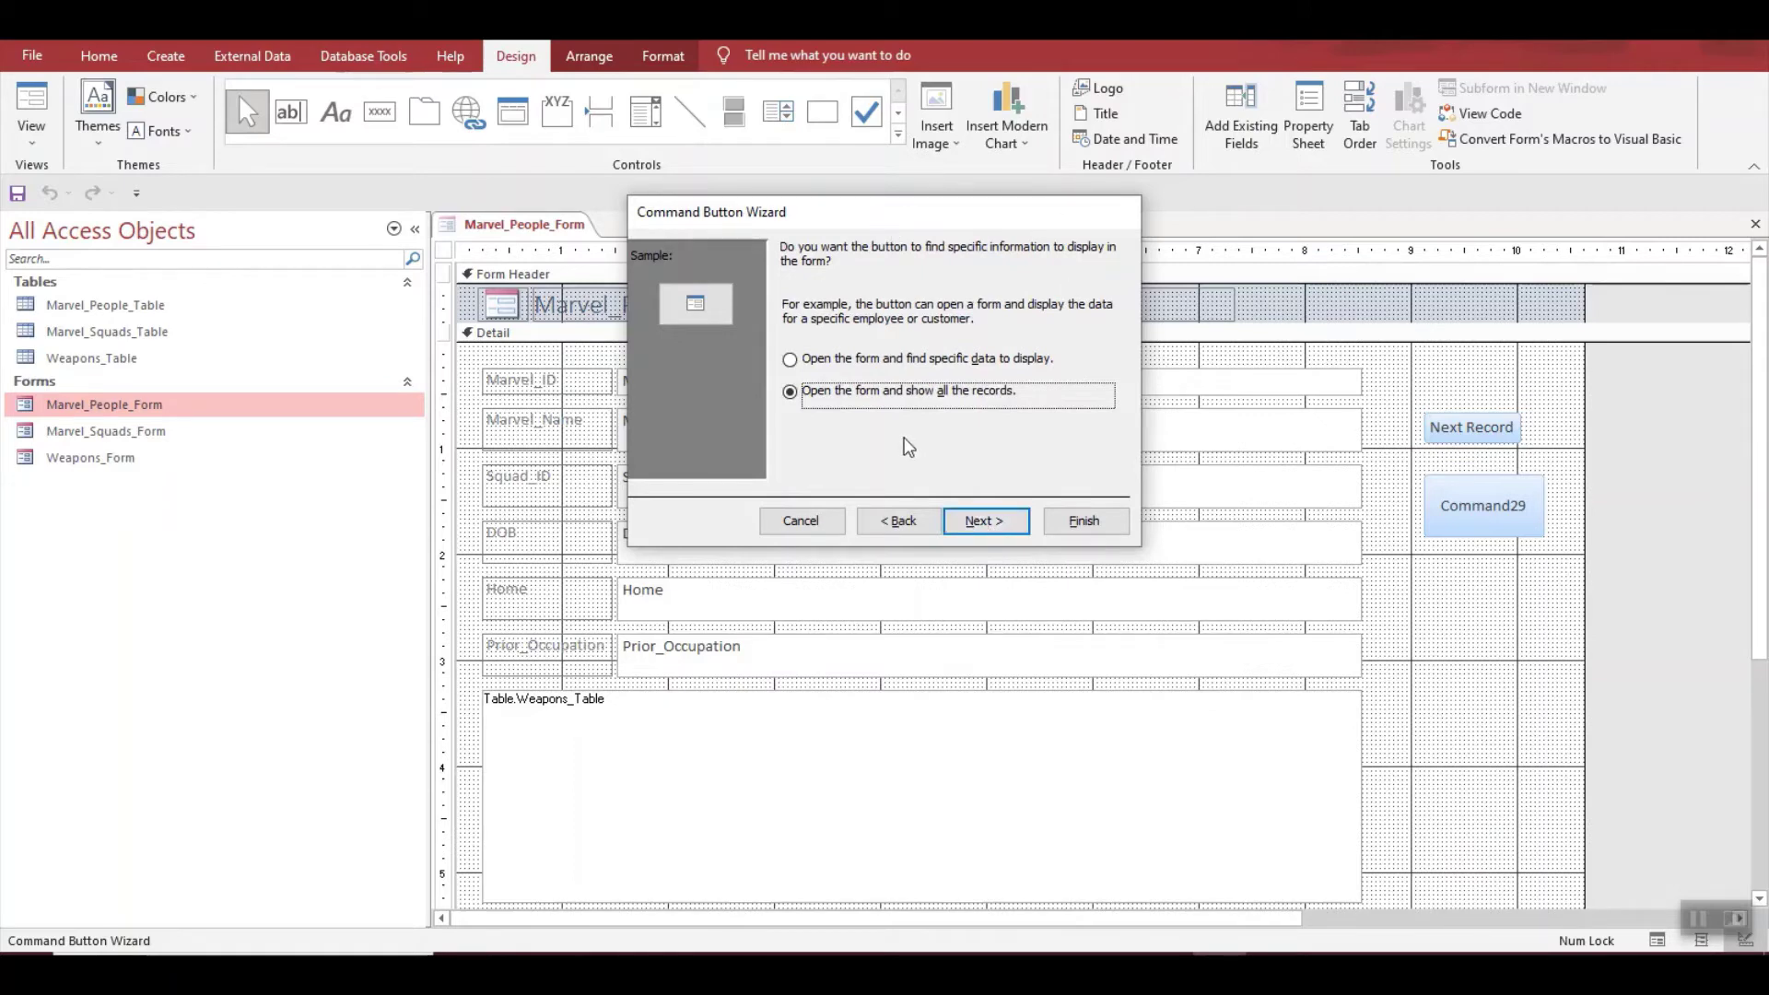
pyautogui.click(984, 523)
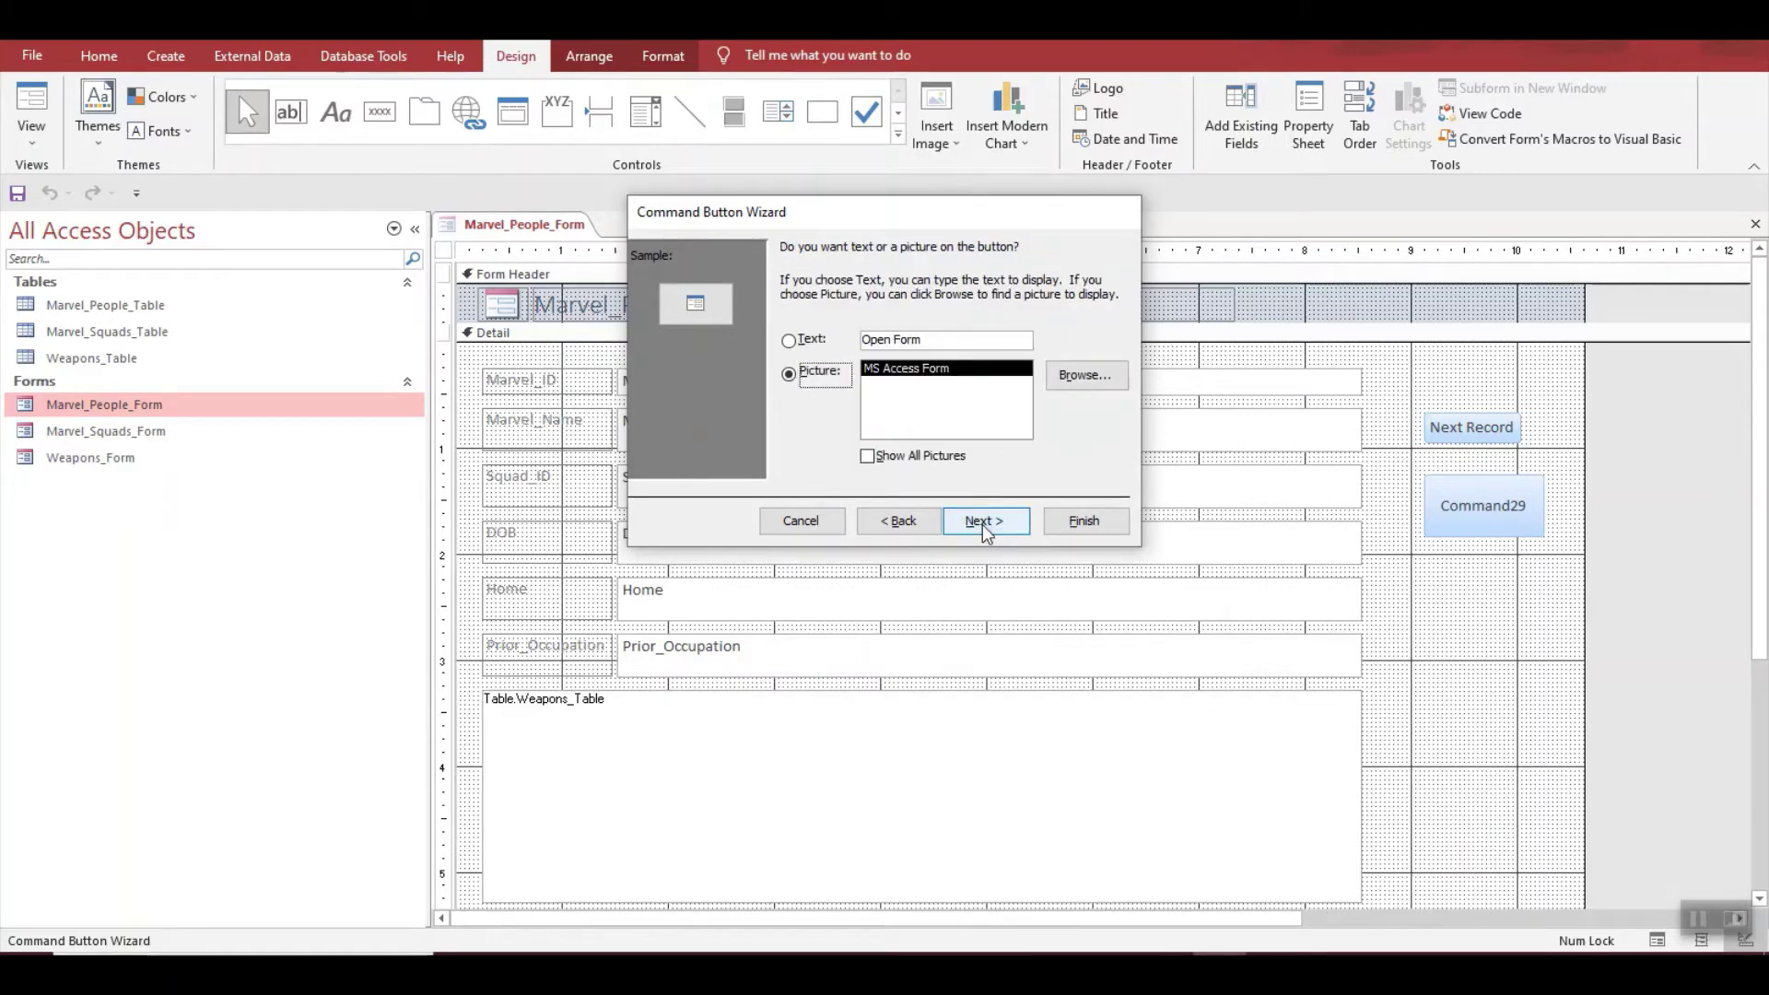
# Give the button the text Open Weapons Form and name it cmd_openweaponsform.
pyautogui.click(792, 342)
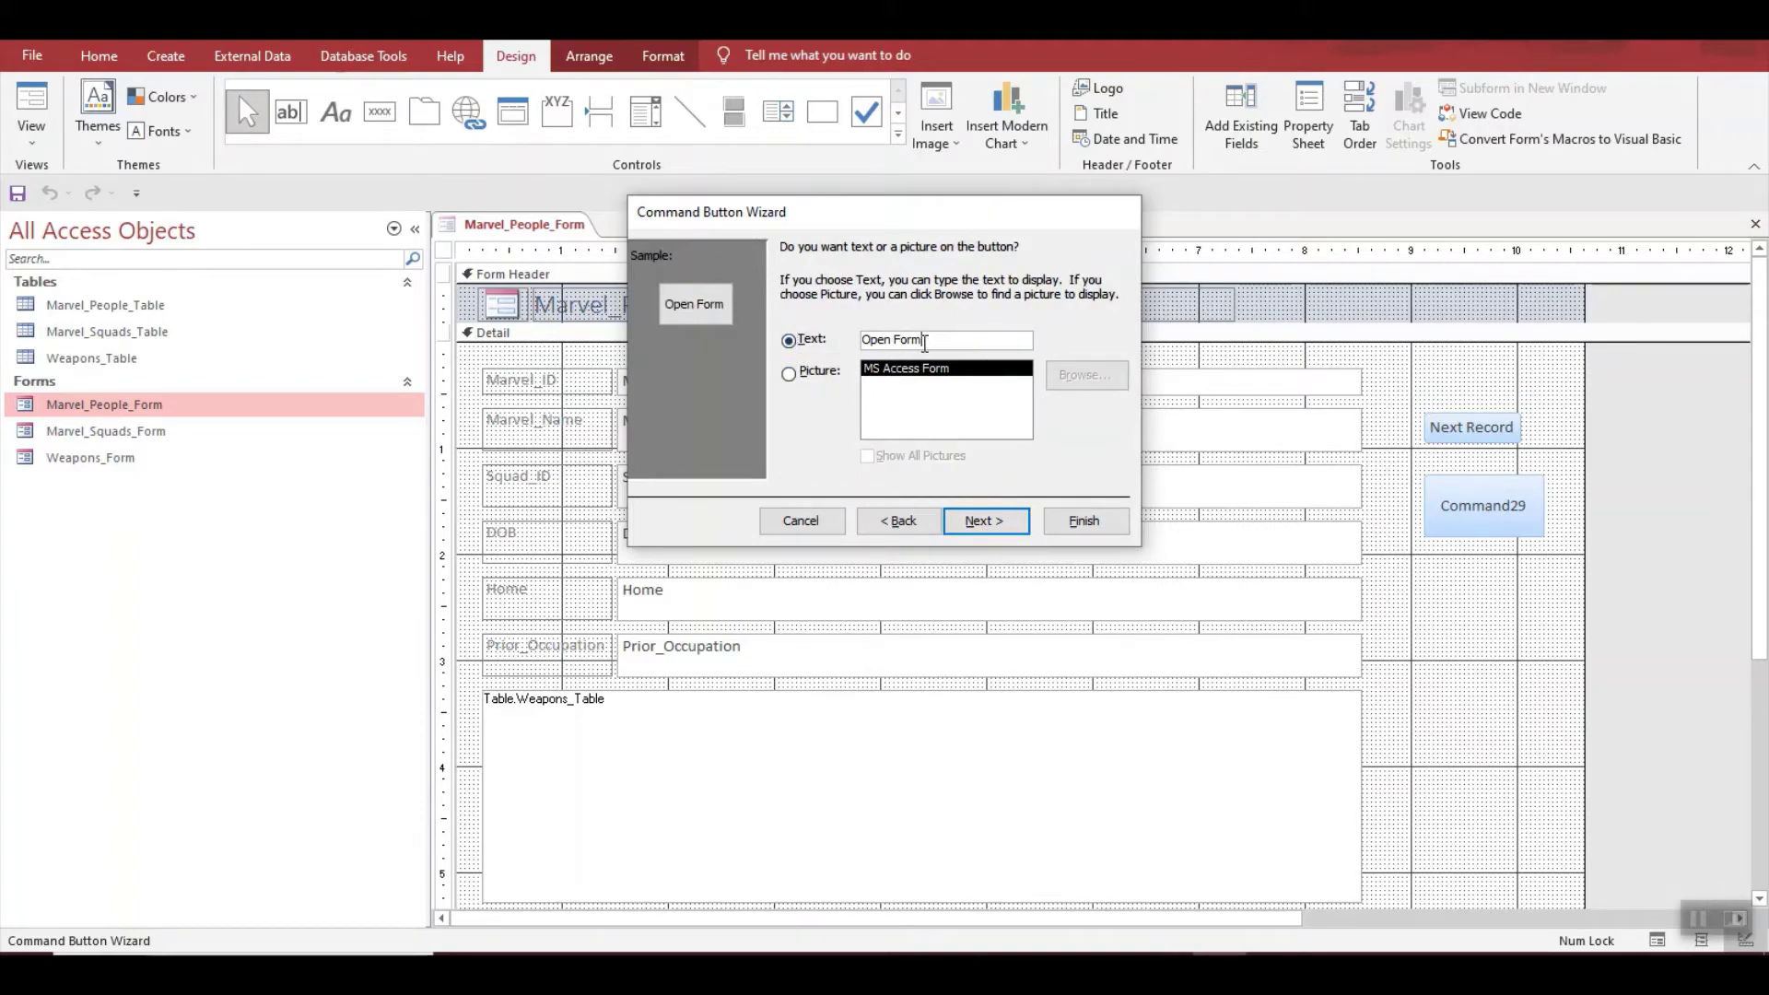
pyautogui.press('BackSpace')
pyautogui.press('BackSpace')
pyautogui.press('BackSpace')
pyautogui.press('BackSpace')
pyautogui.write('zsquad')
pyautogui.press('BackSpace')
pyautogui.press('BackSpace')
pyautogui.press('BackSpace')
pyautogui.press('BackSpace')
pyautogui.press('BackSpace')
pyautogui.press('BackSpace')
pyautogui.write('Weapons For')
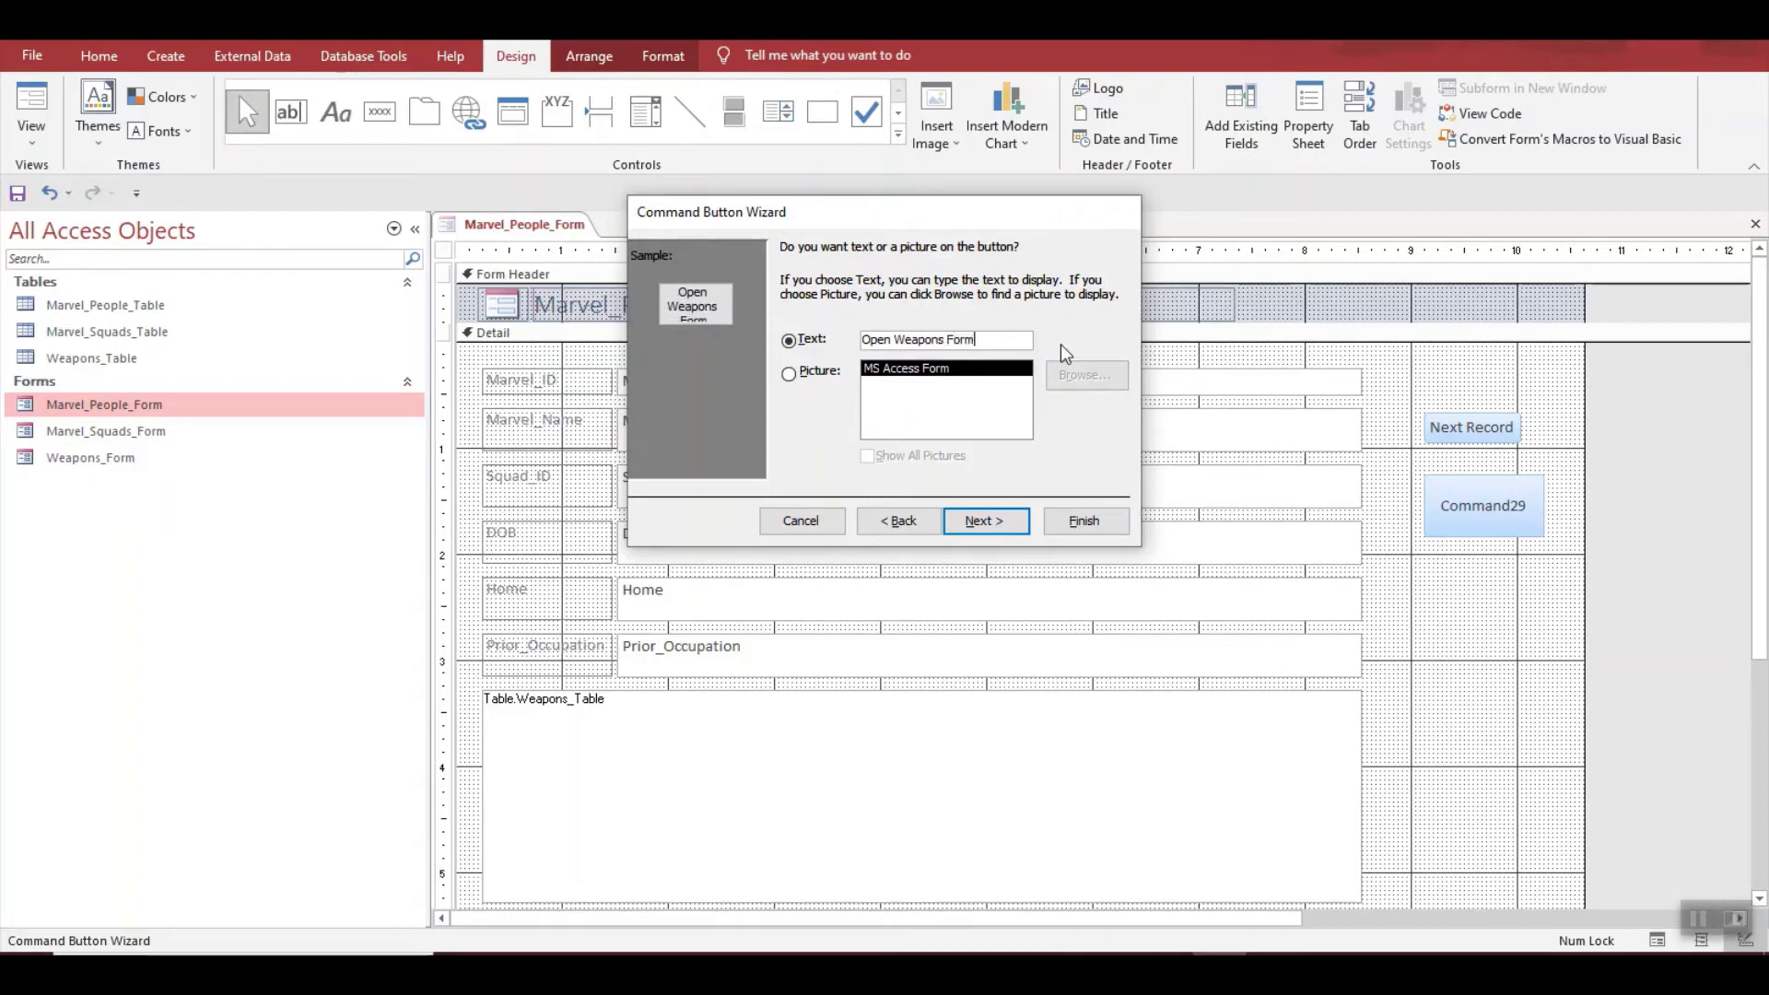
pyautogui.click(984, 520)
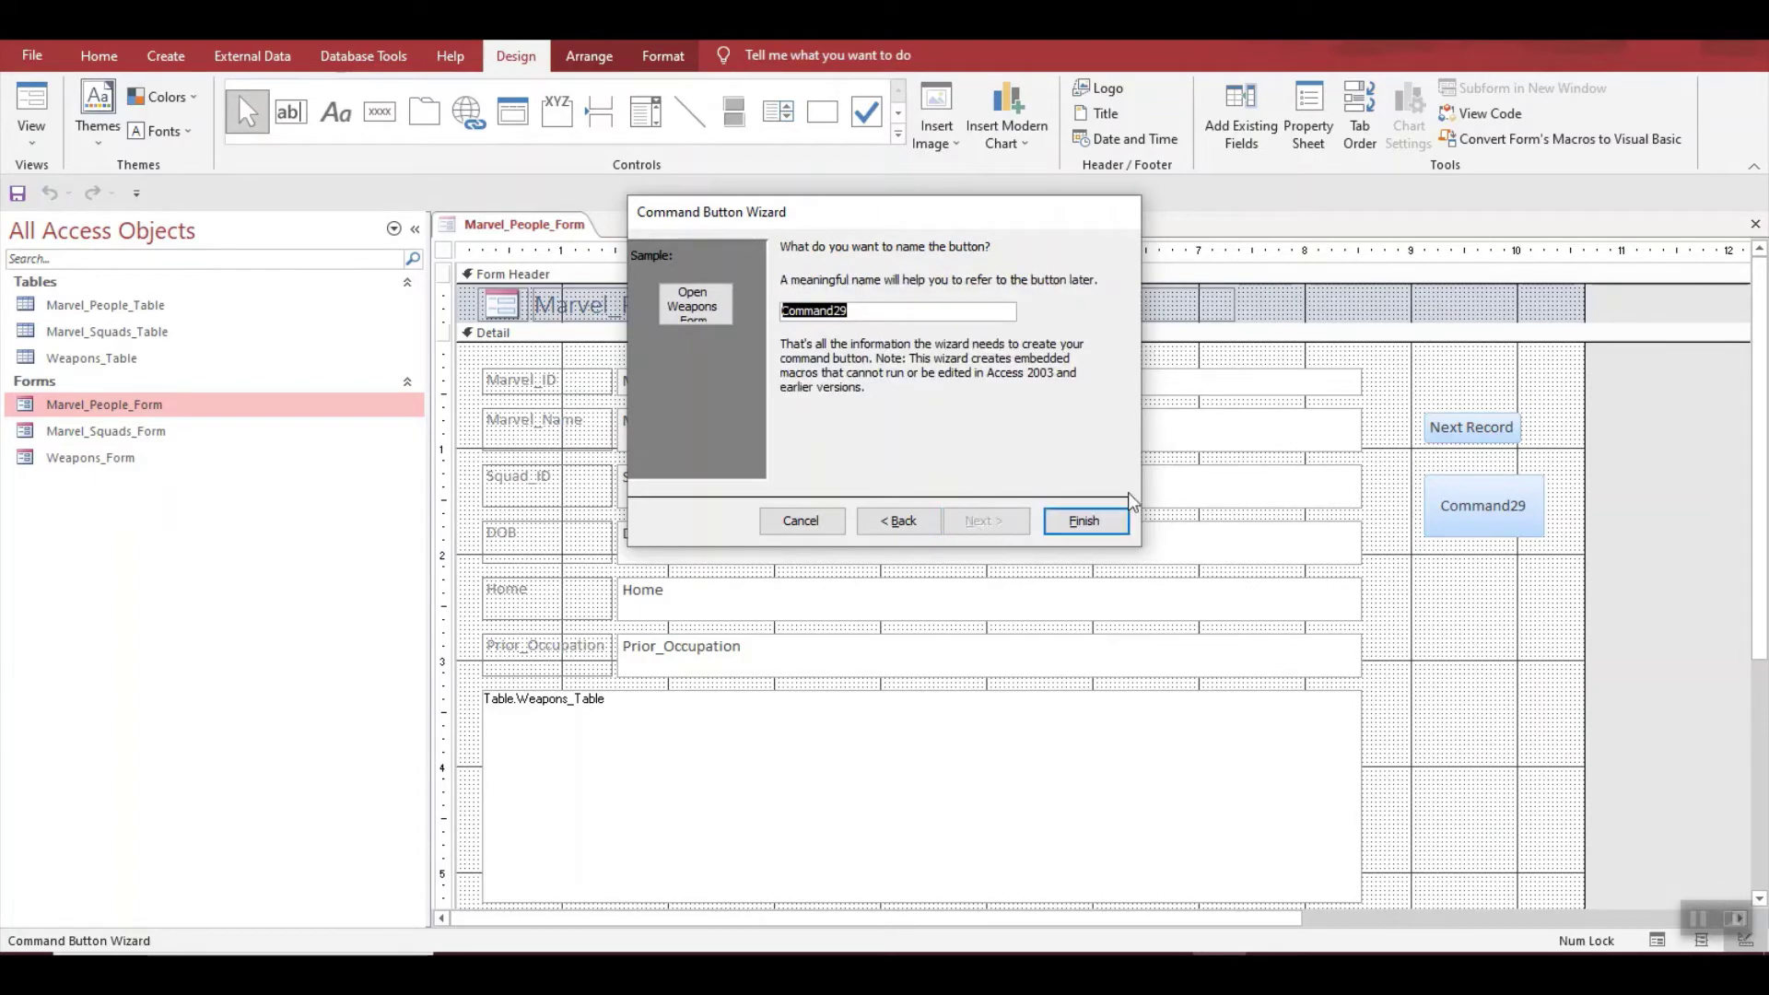
pyautogui.write('cmd_openweaponsform')
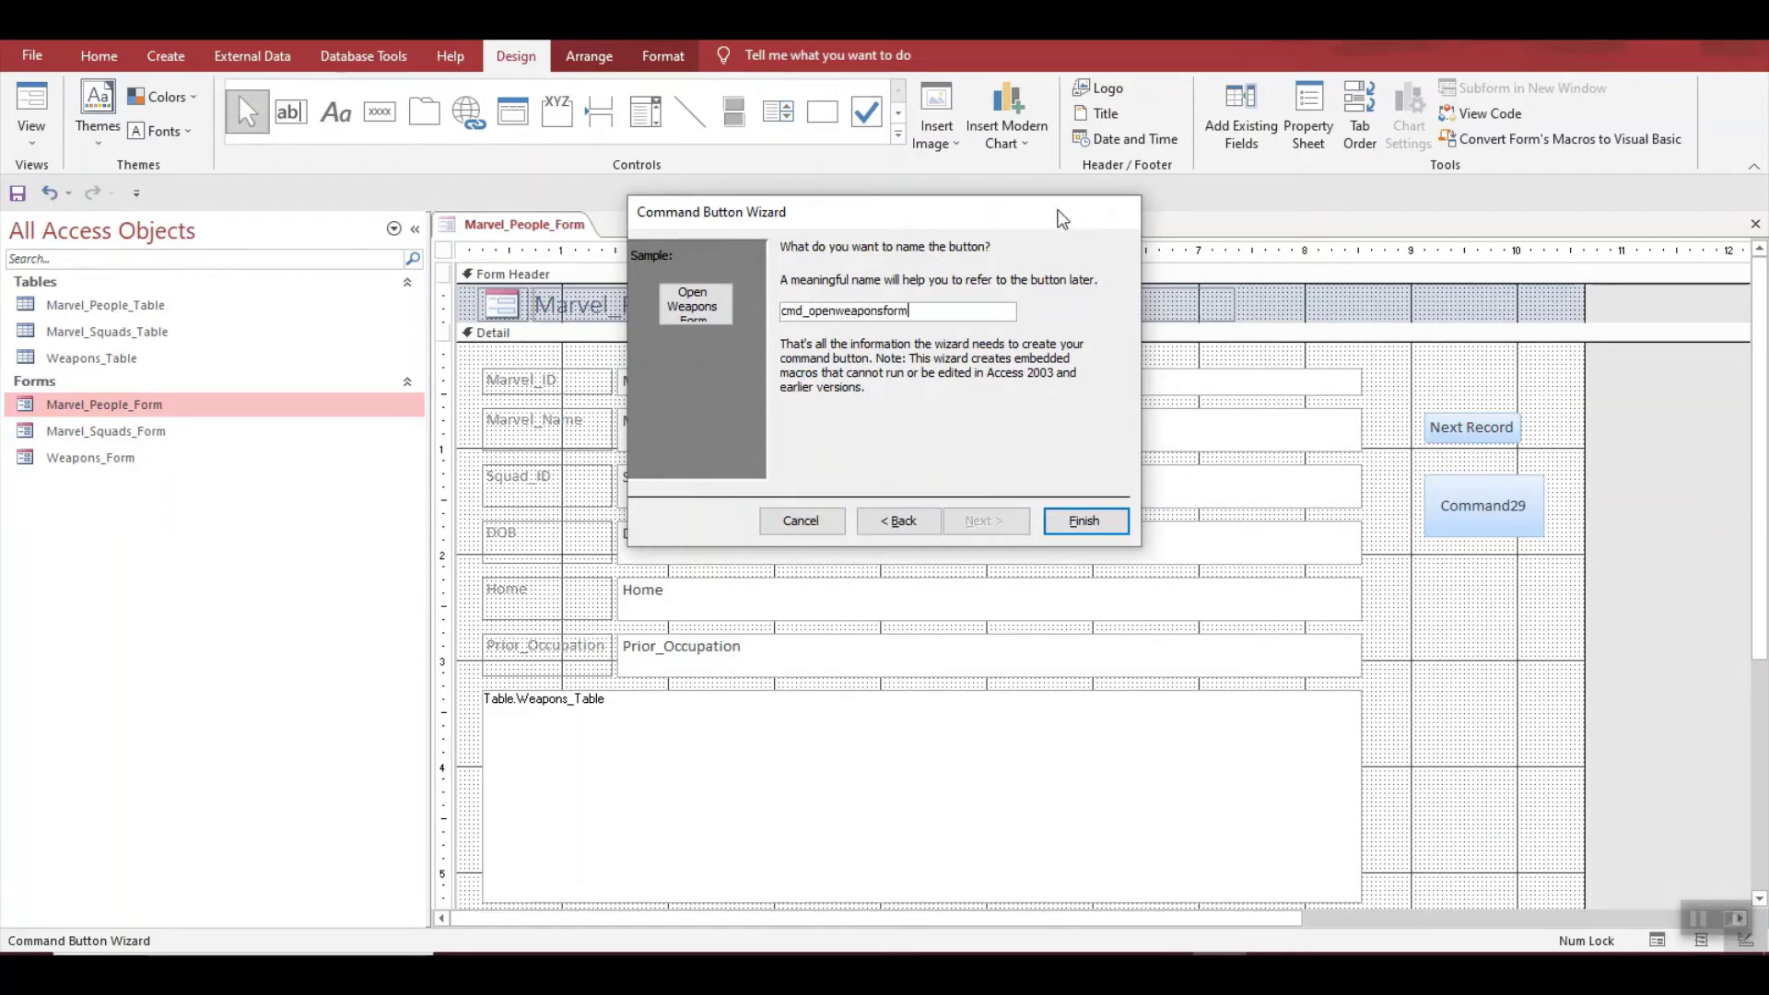
pyautogui.press('Return')
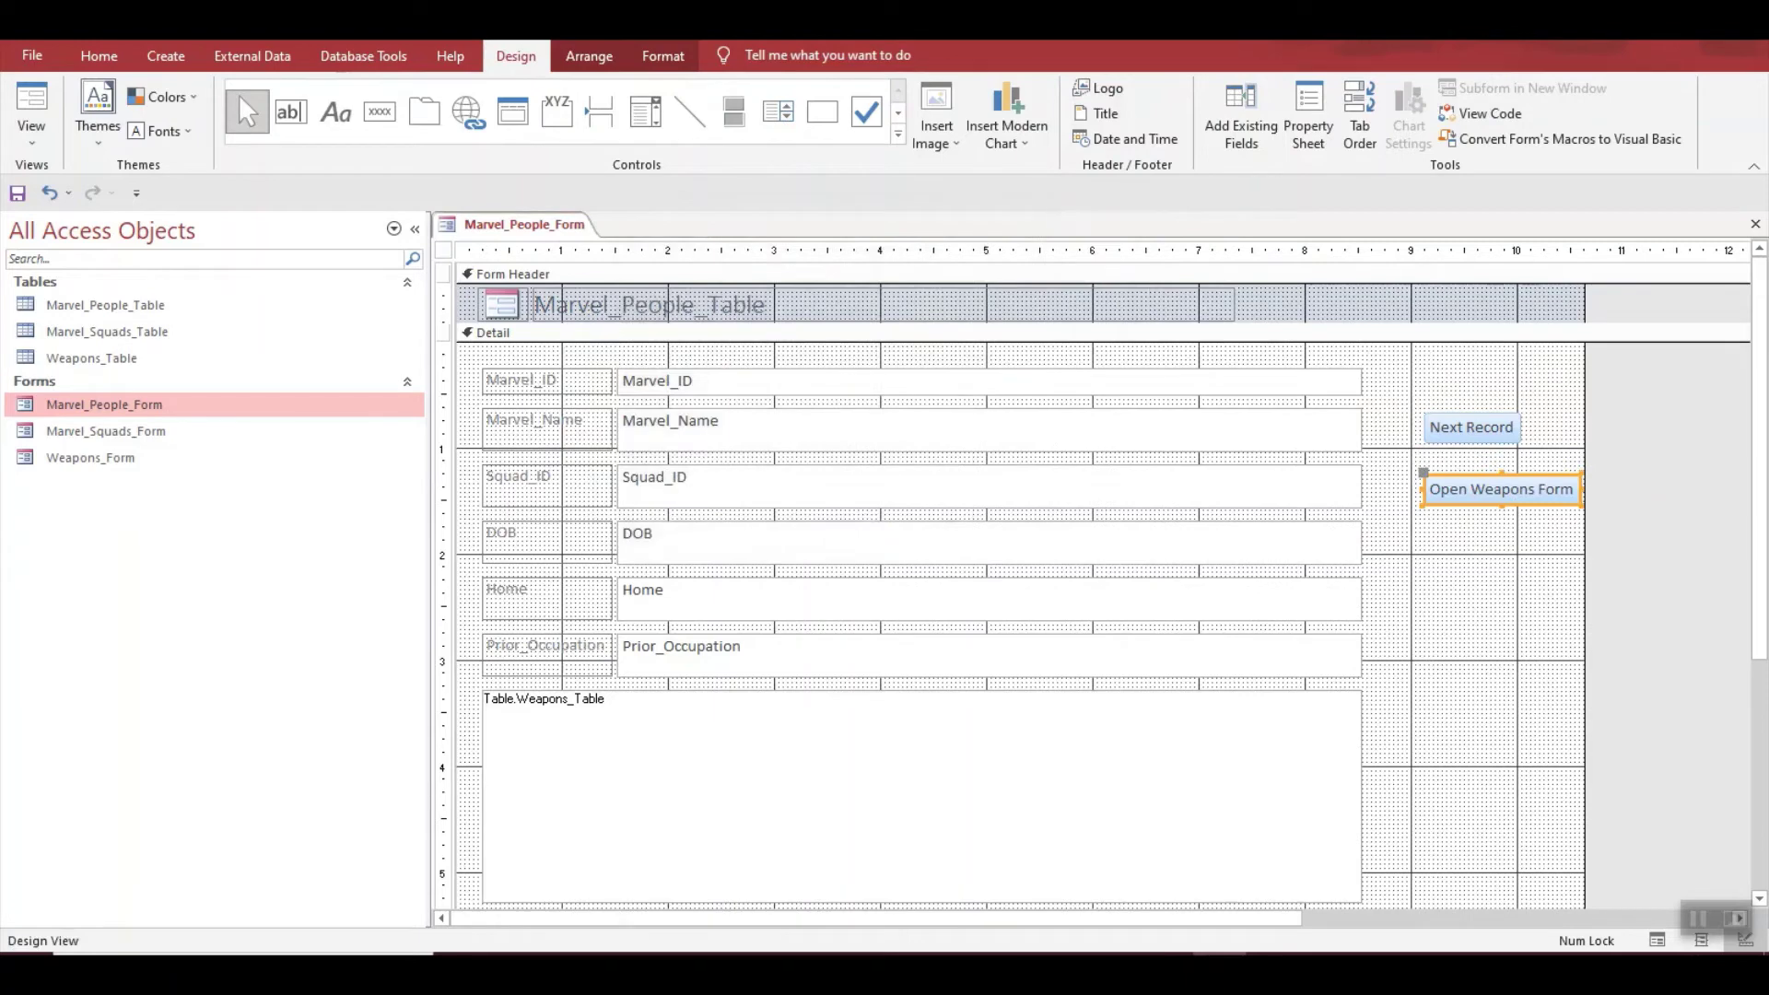
# Test the Open Weapons Form button in Form View, and close the Weapons_Form it opens.
pyautogui.click(1495, 627)
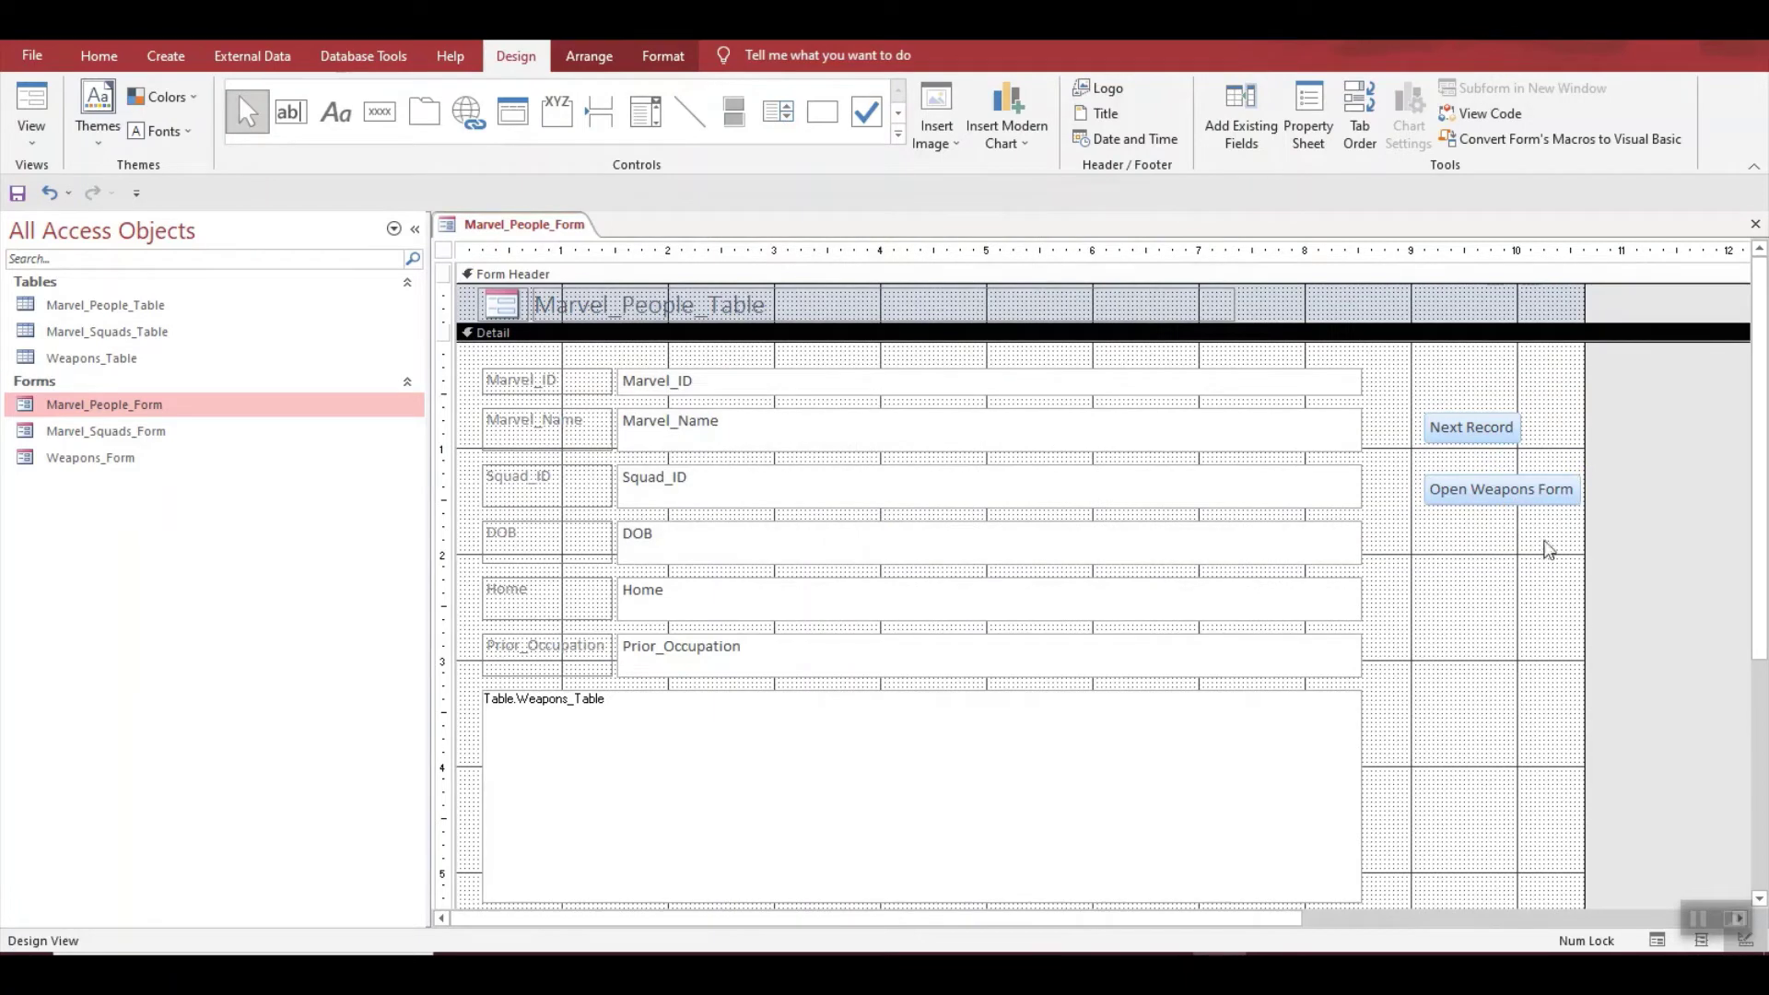
pyautogui.click(31, 133)
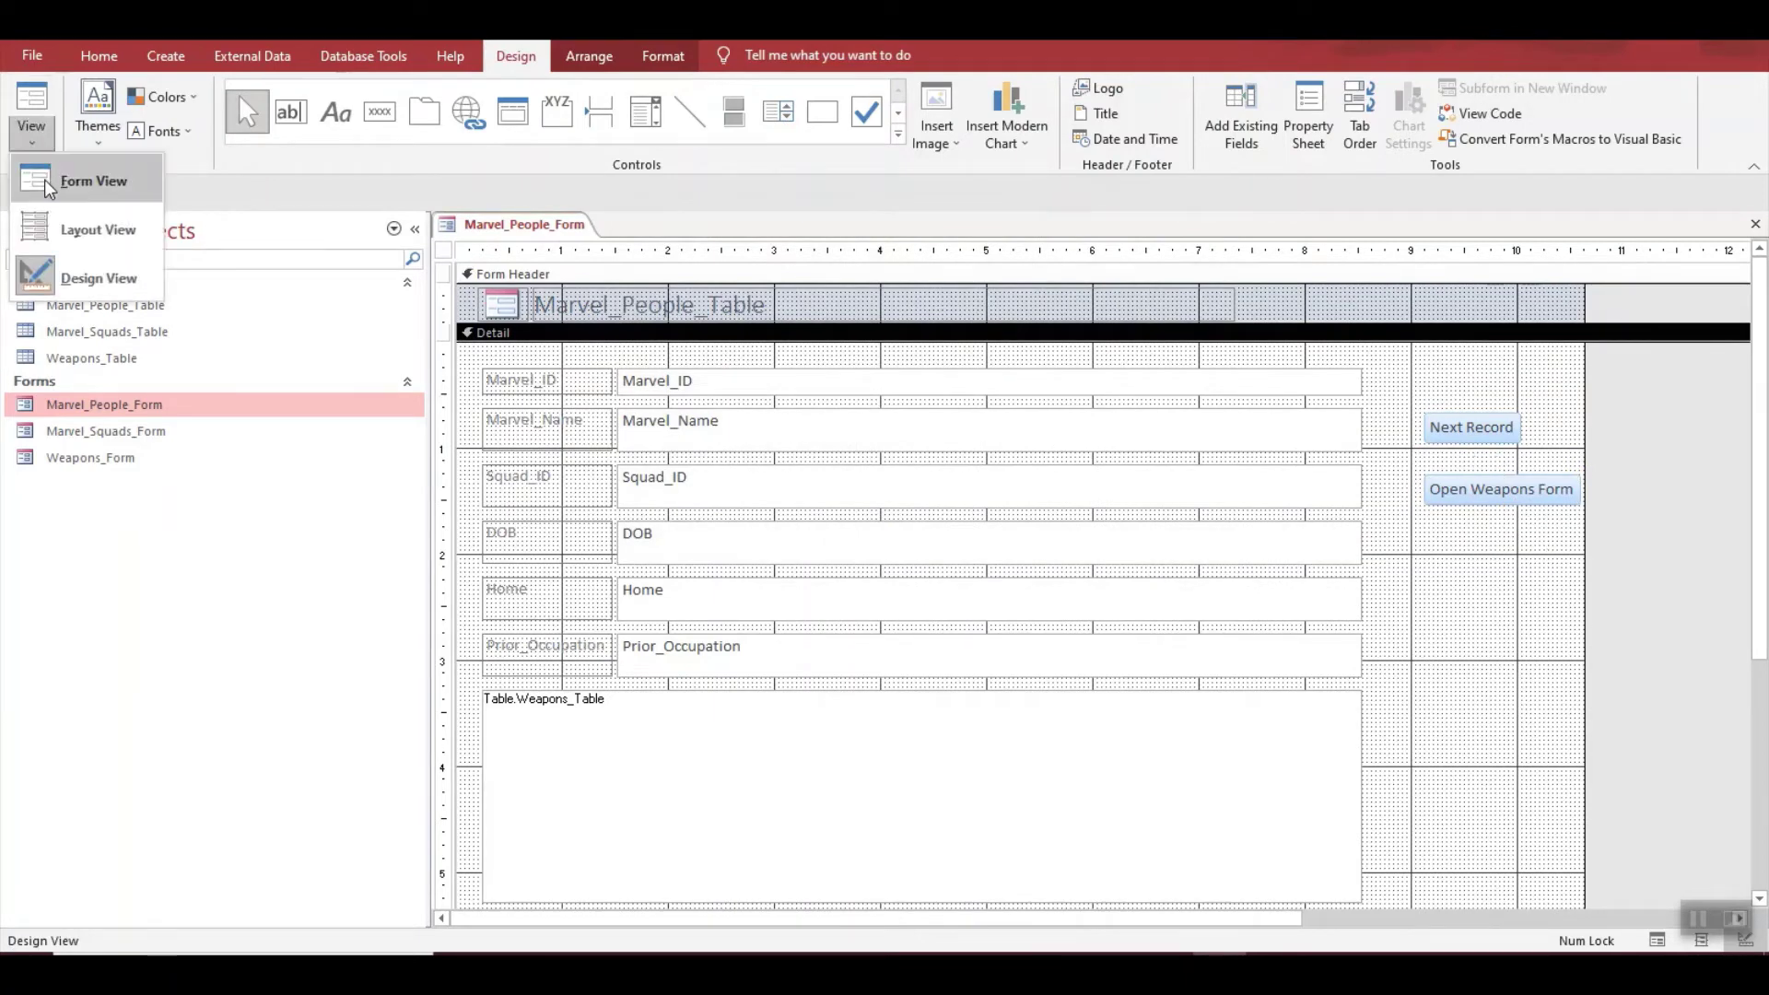
pyautogui.click(79, 181)
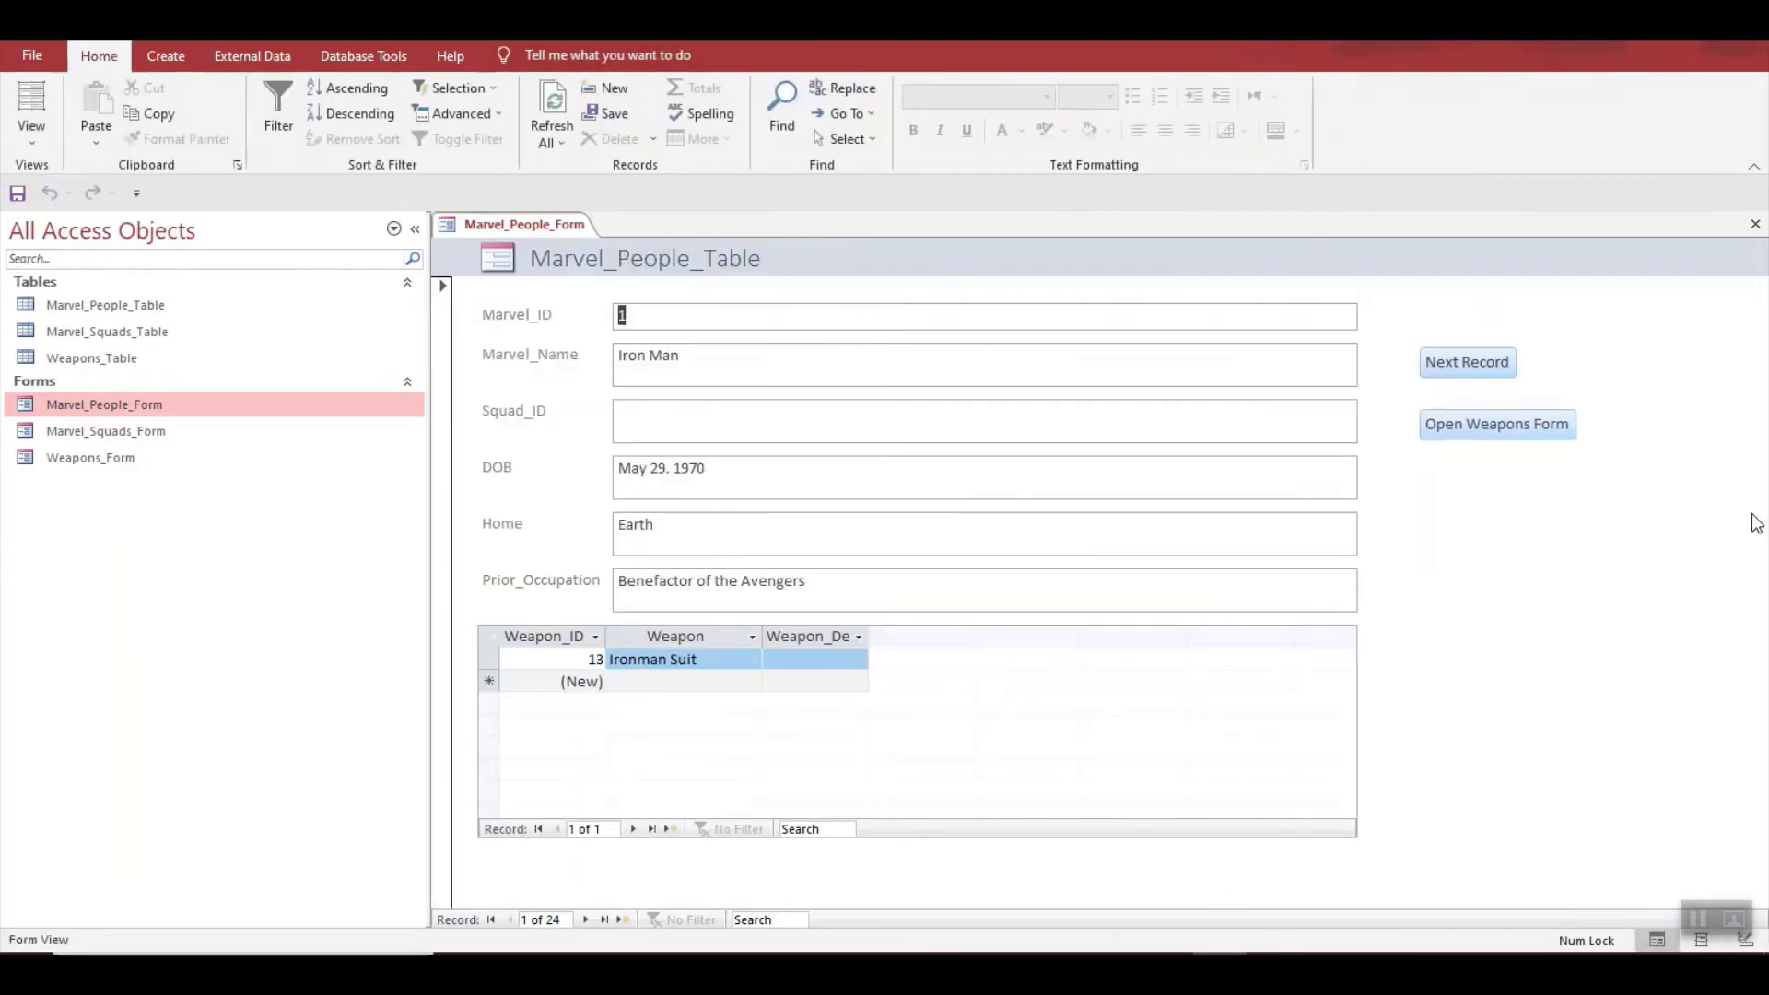
pyautogui.click(1524, 432)
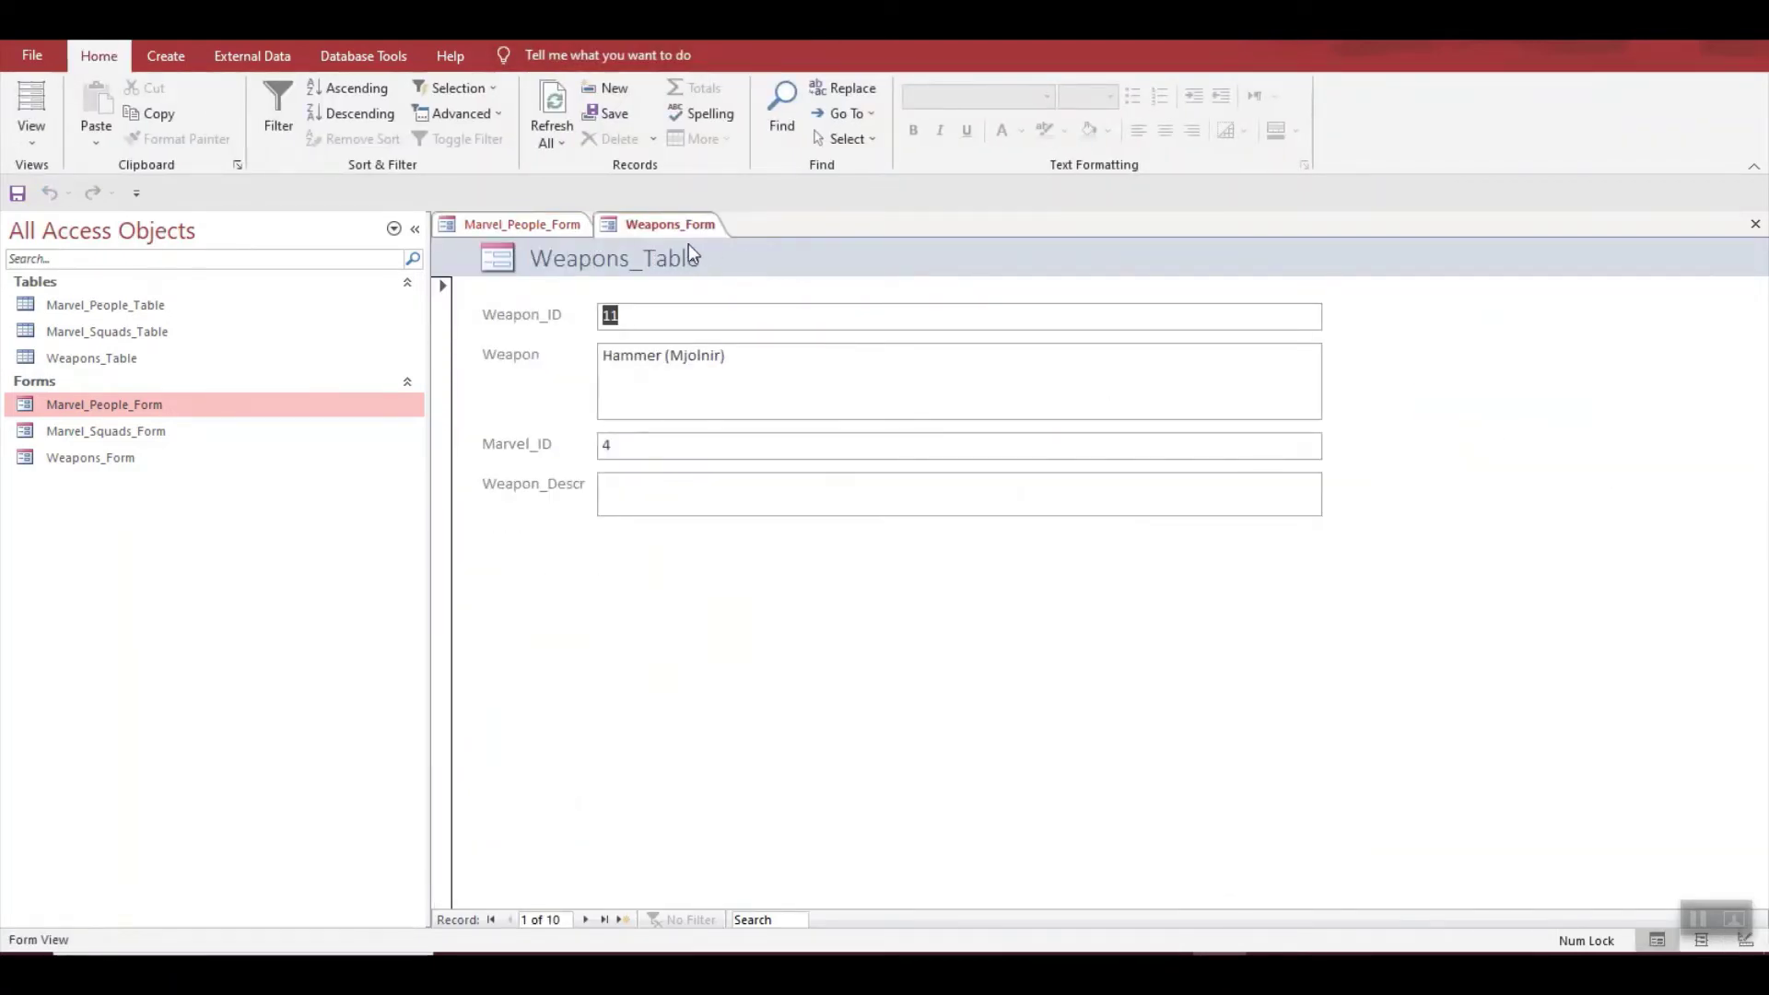
pyautogui.click(1756, 225)
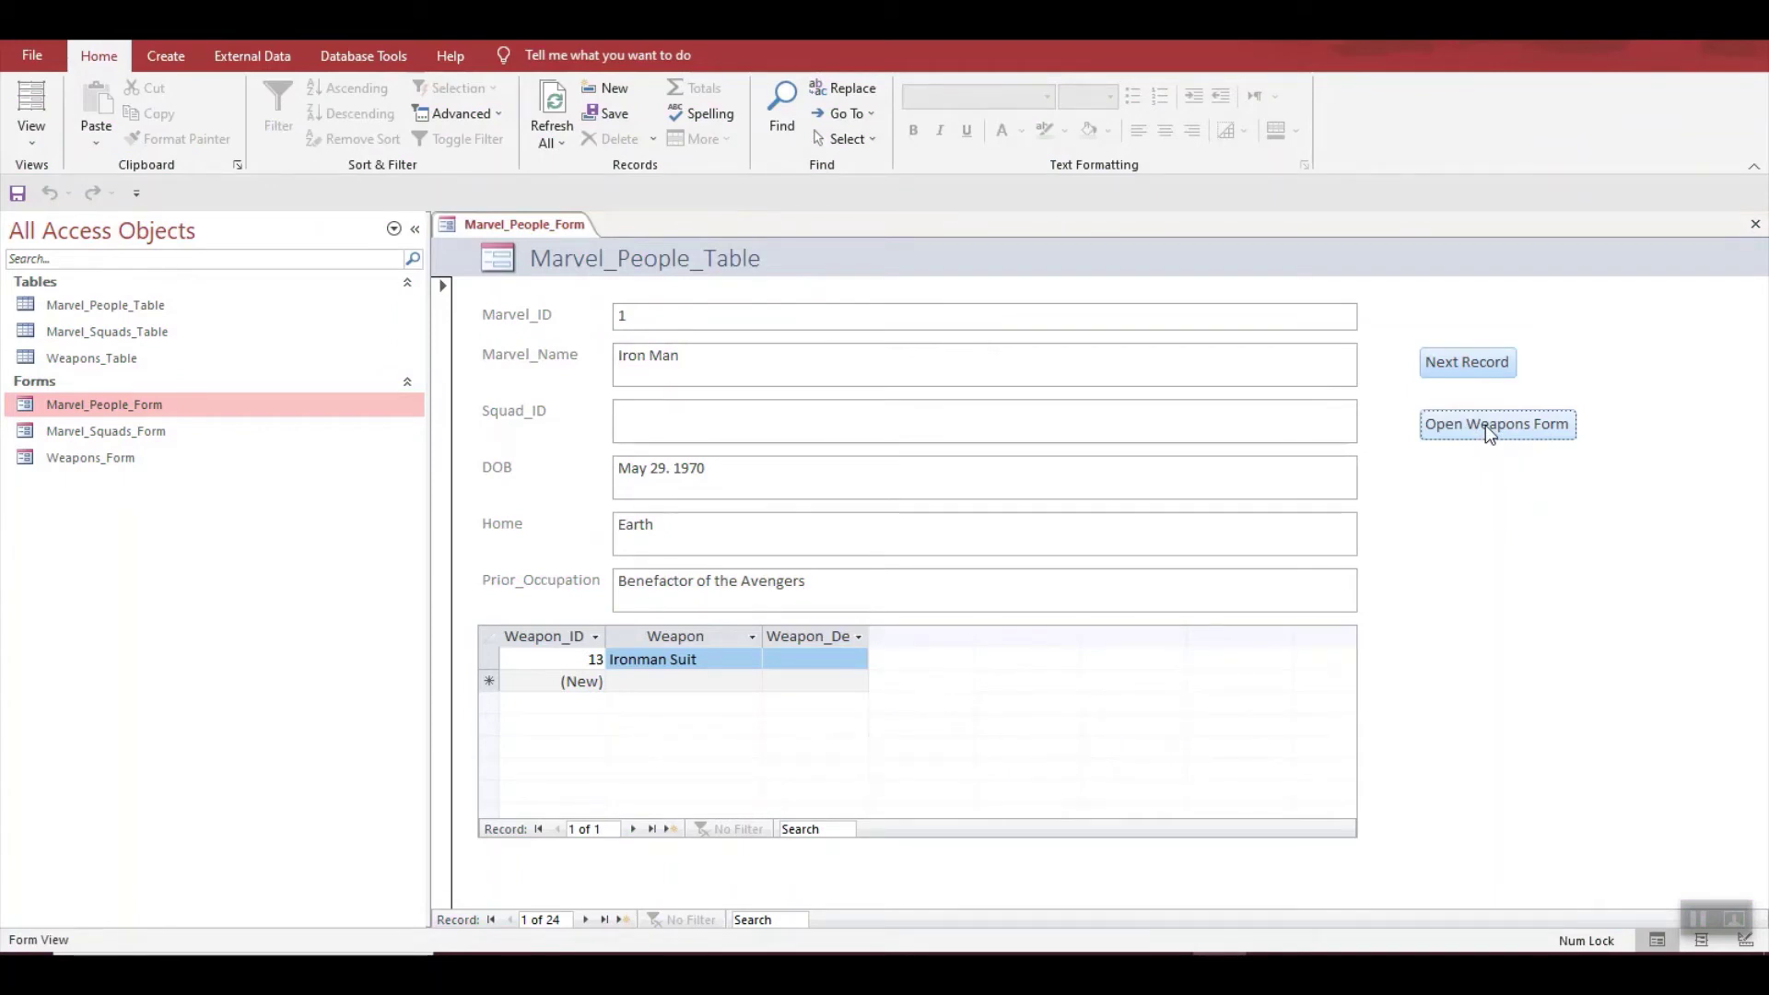
# In Design View, open the embedded On Click macro of the Open Weapons Form button for editing.
pyautogui.click(27, 143)
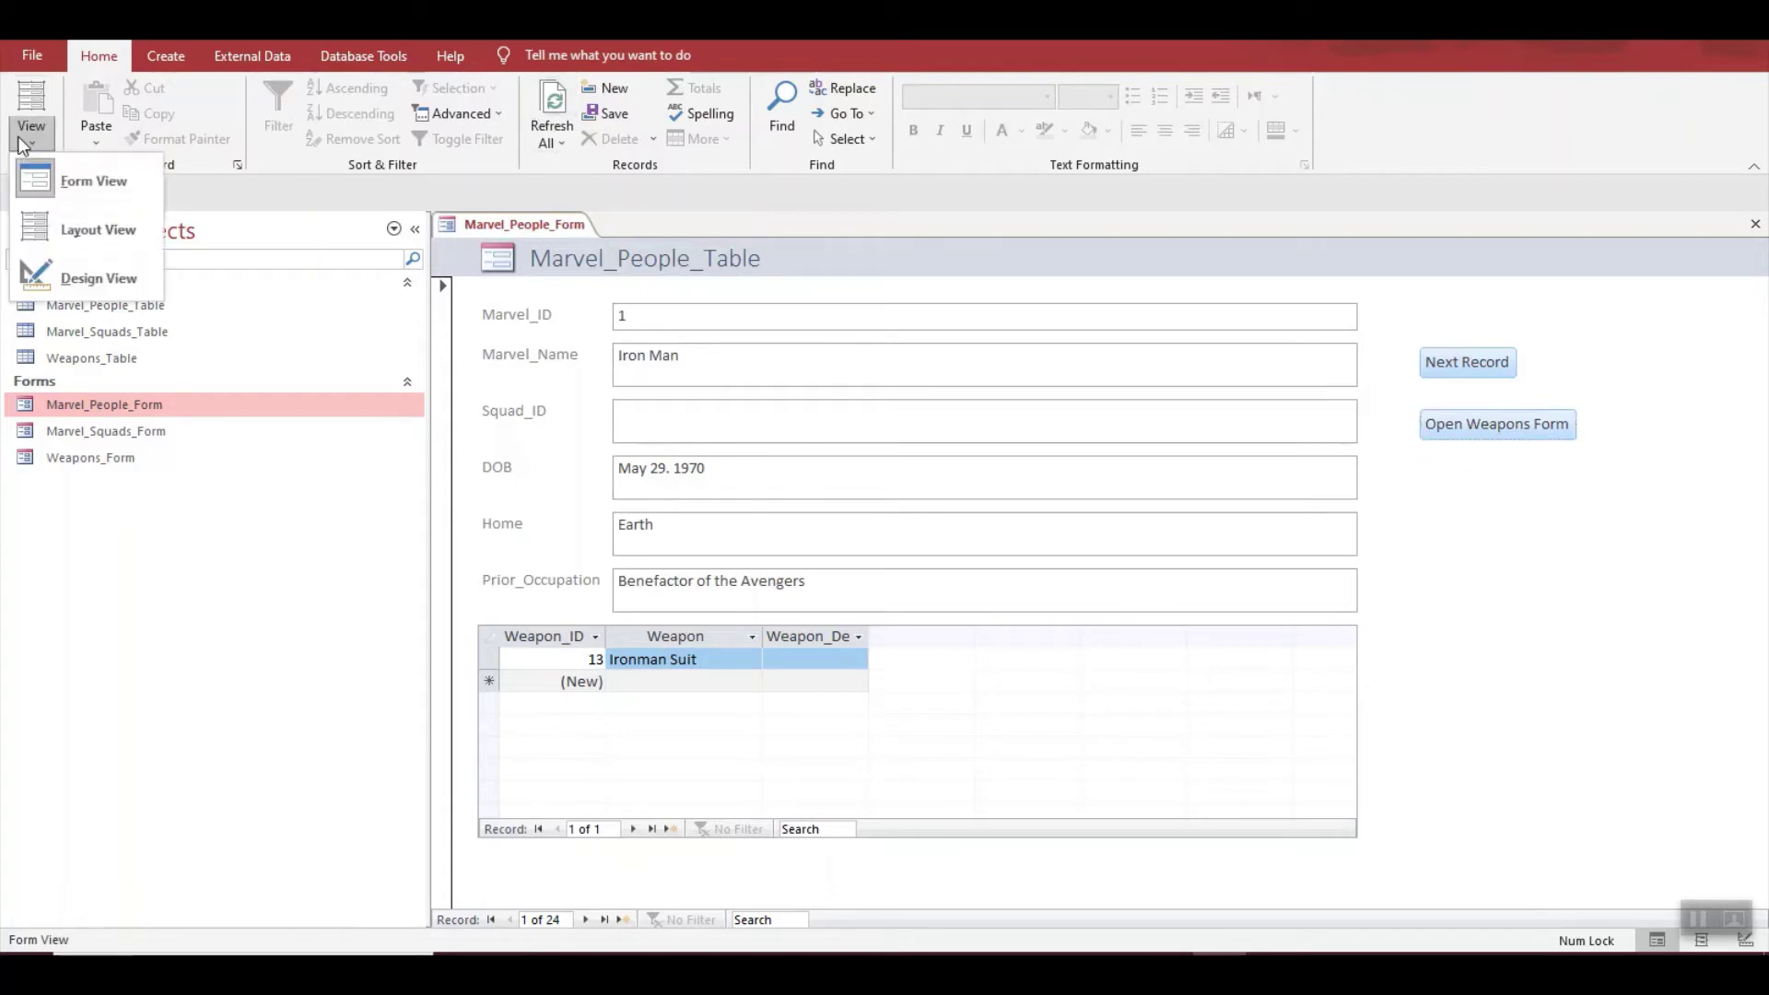
pyautogui.click(97, 283)
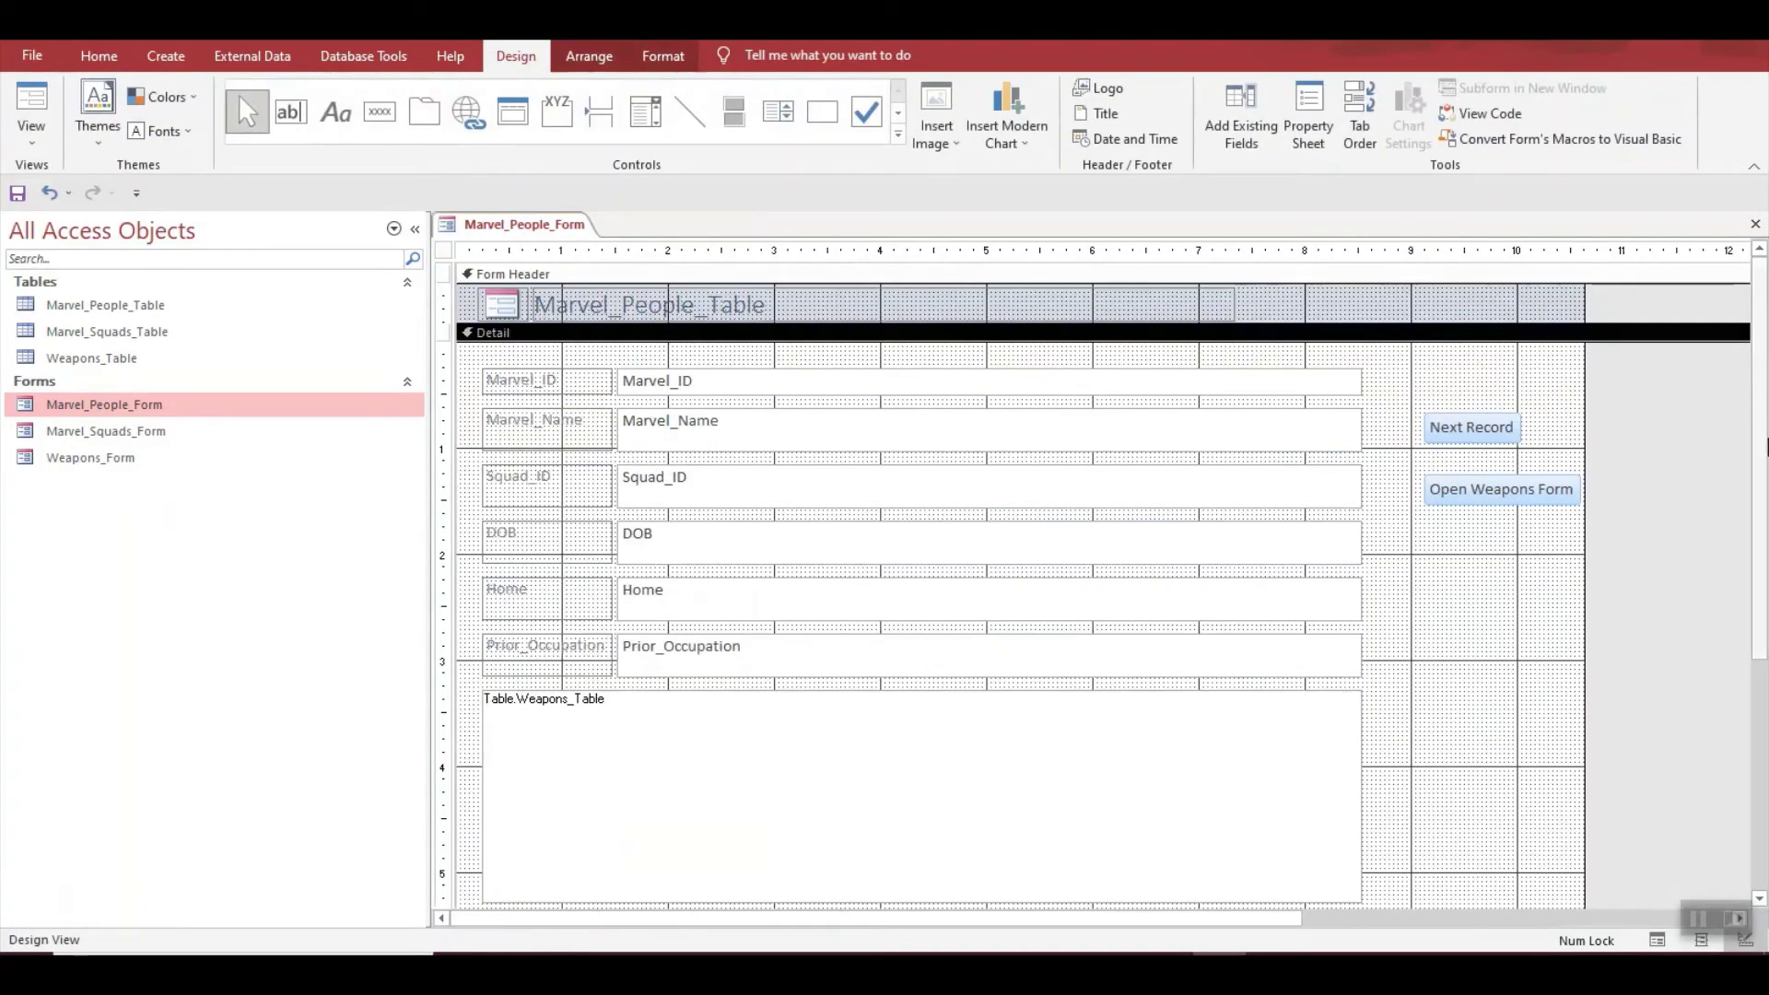
pyautogui.click(1496, 495)
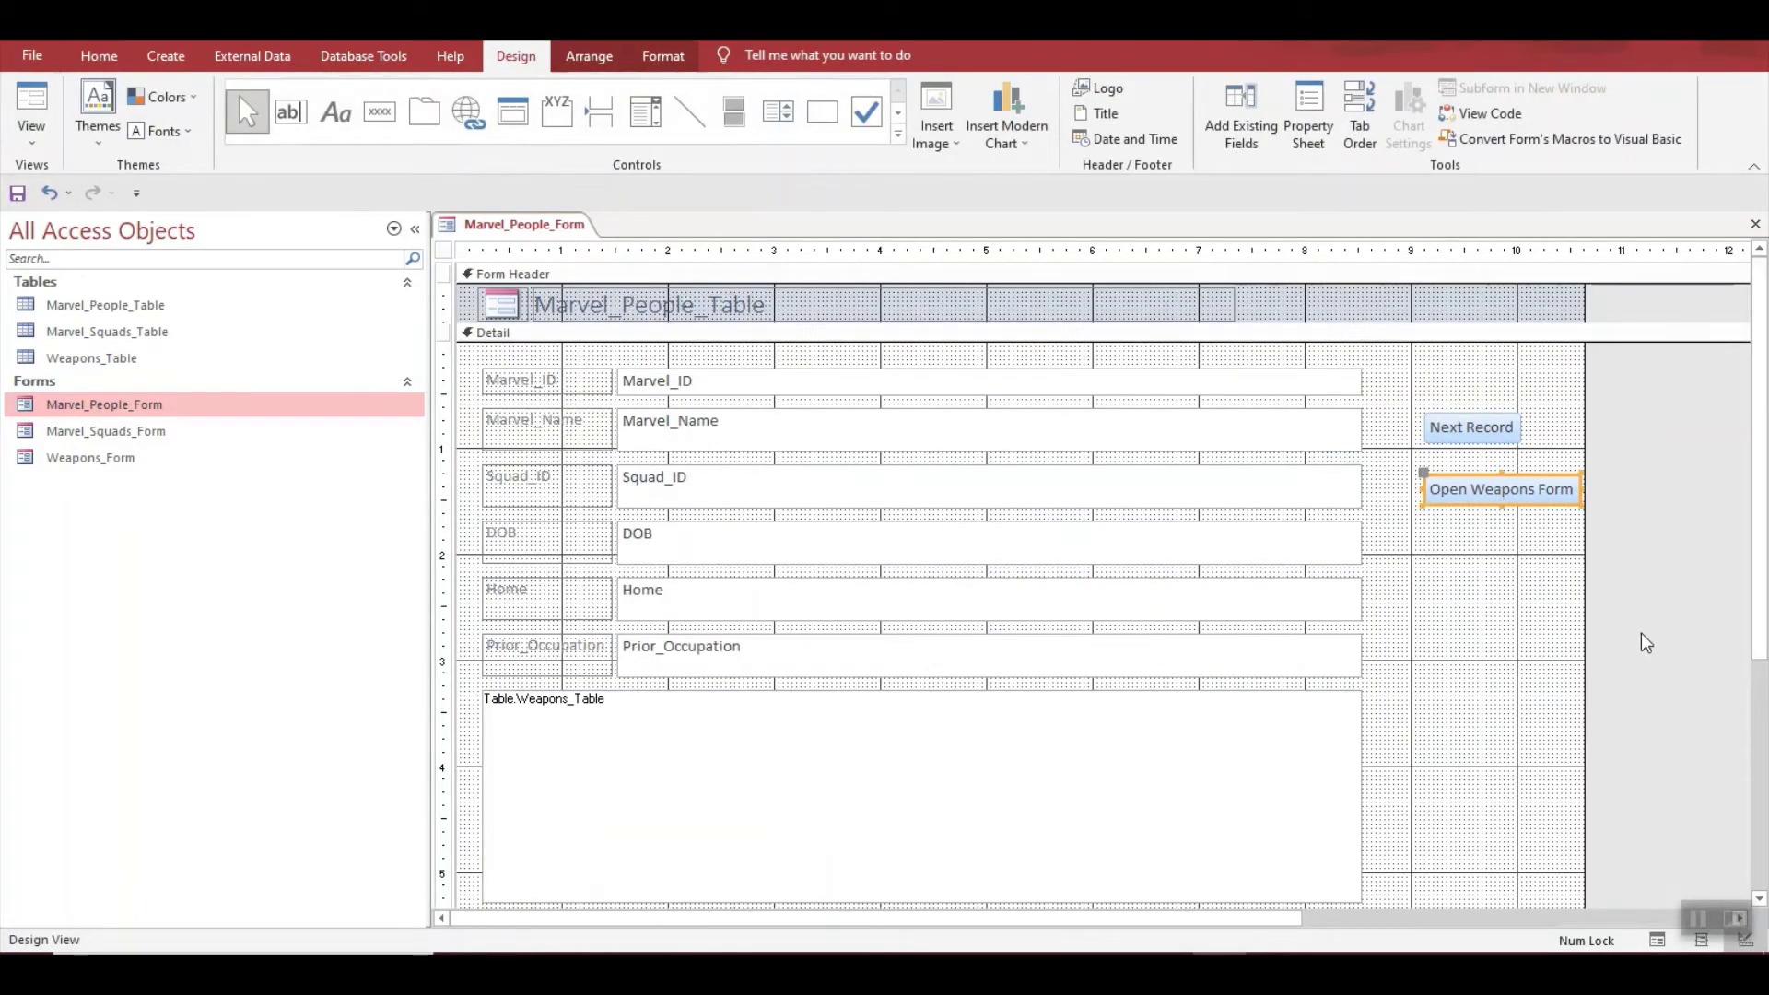
pyautogui.rightClick(1511, 492)
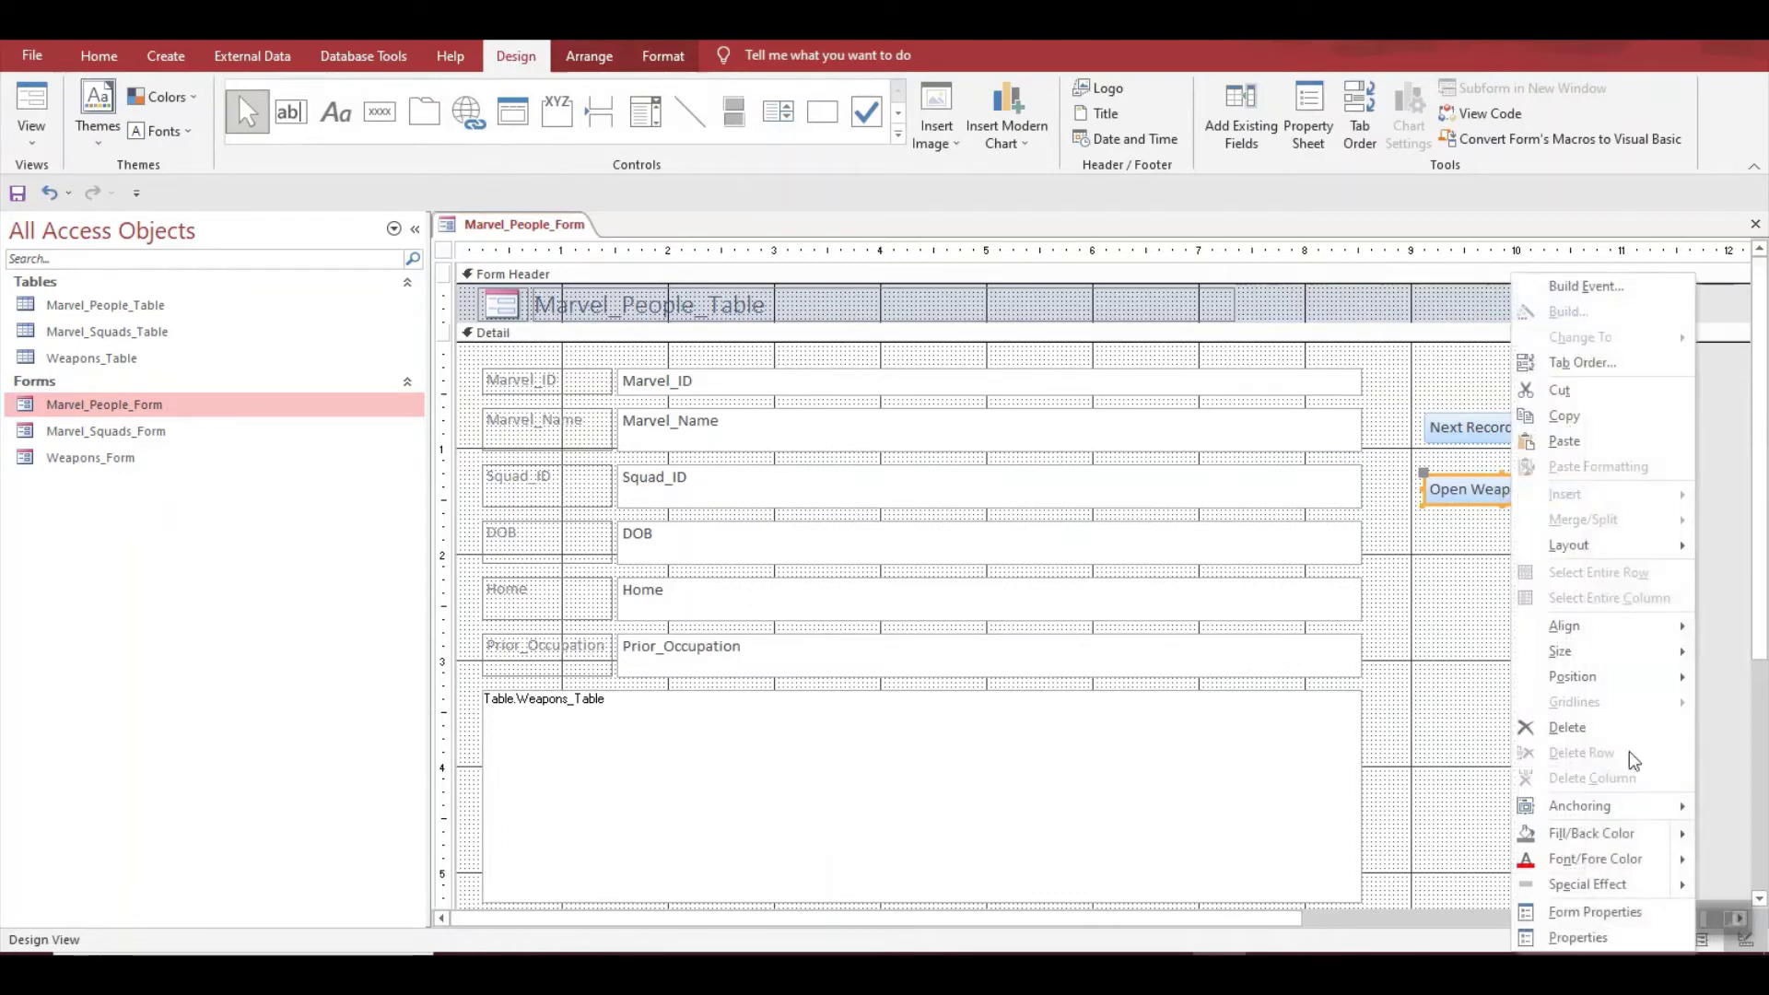
pyautogui.click(1578, 938)
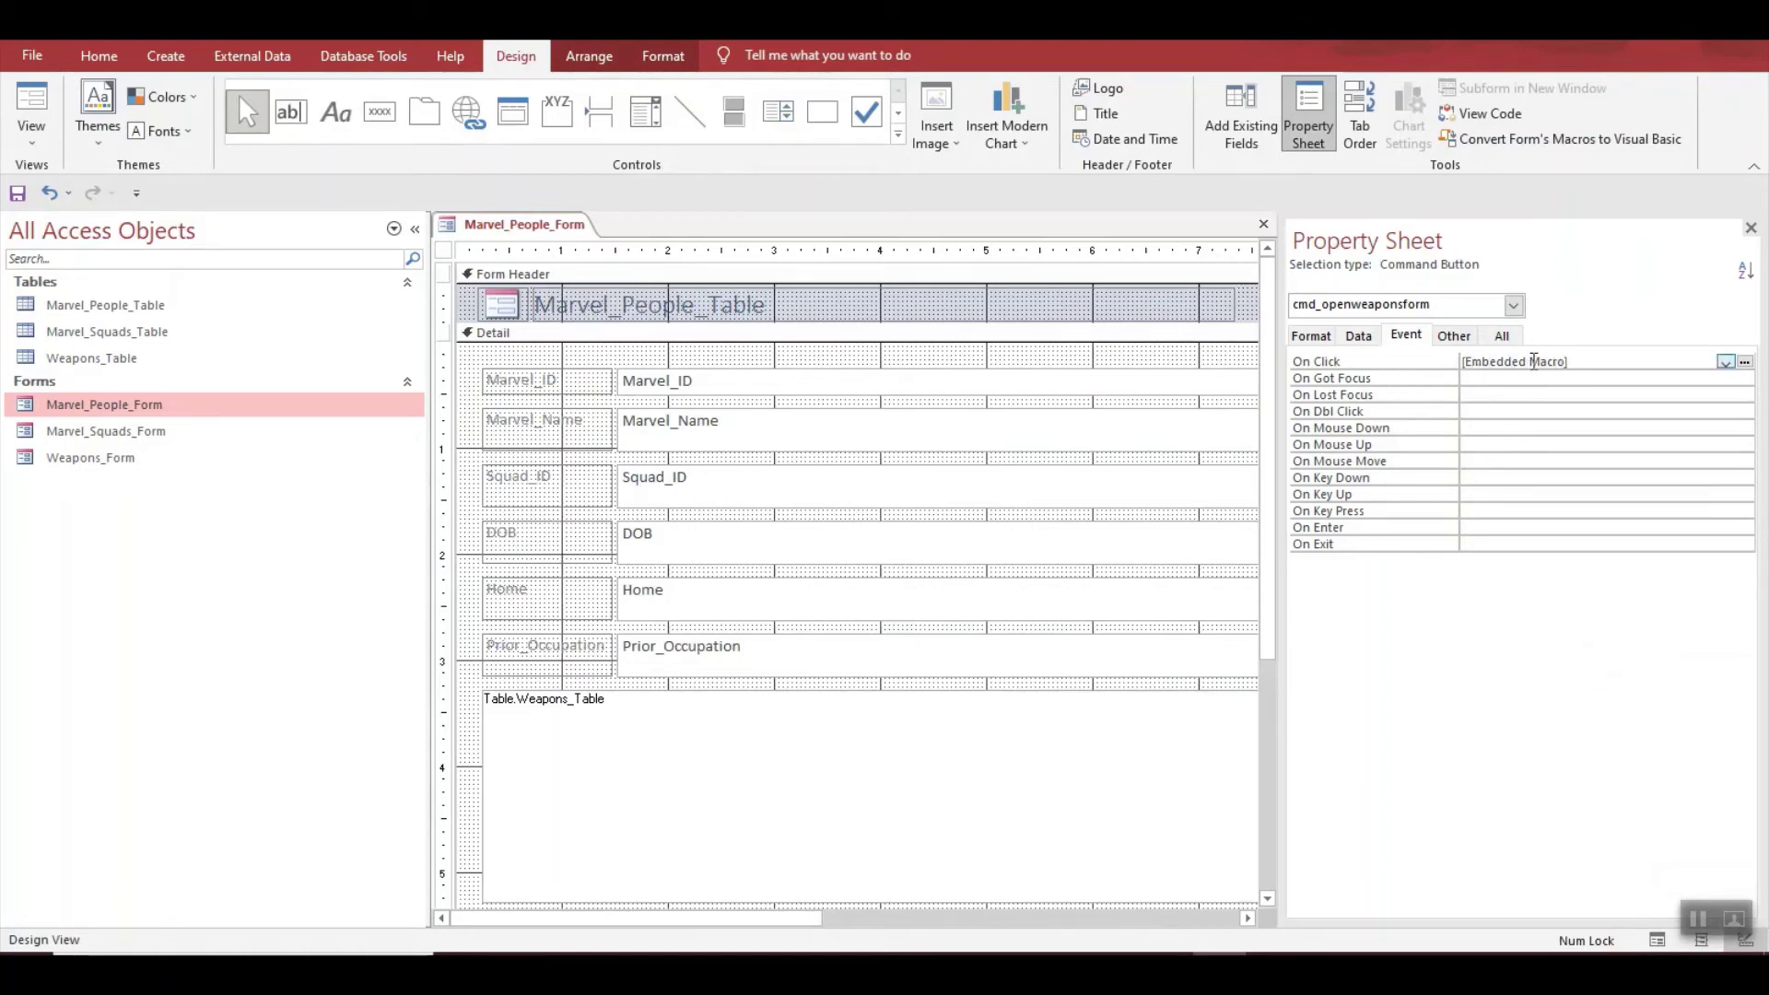
pyautogui.click(1744, 362)
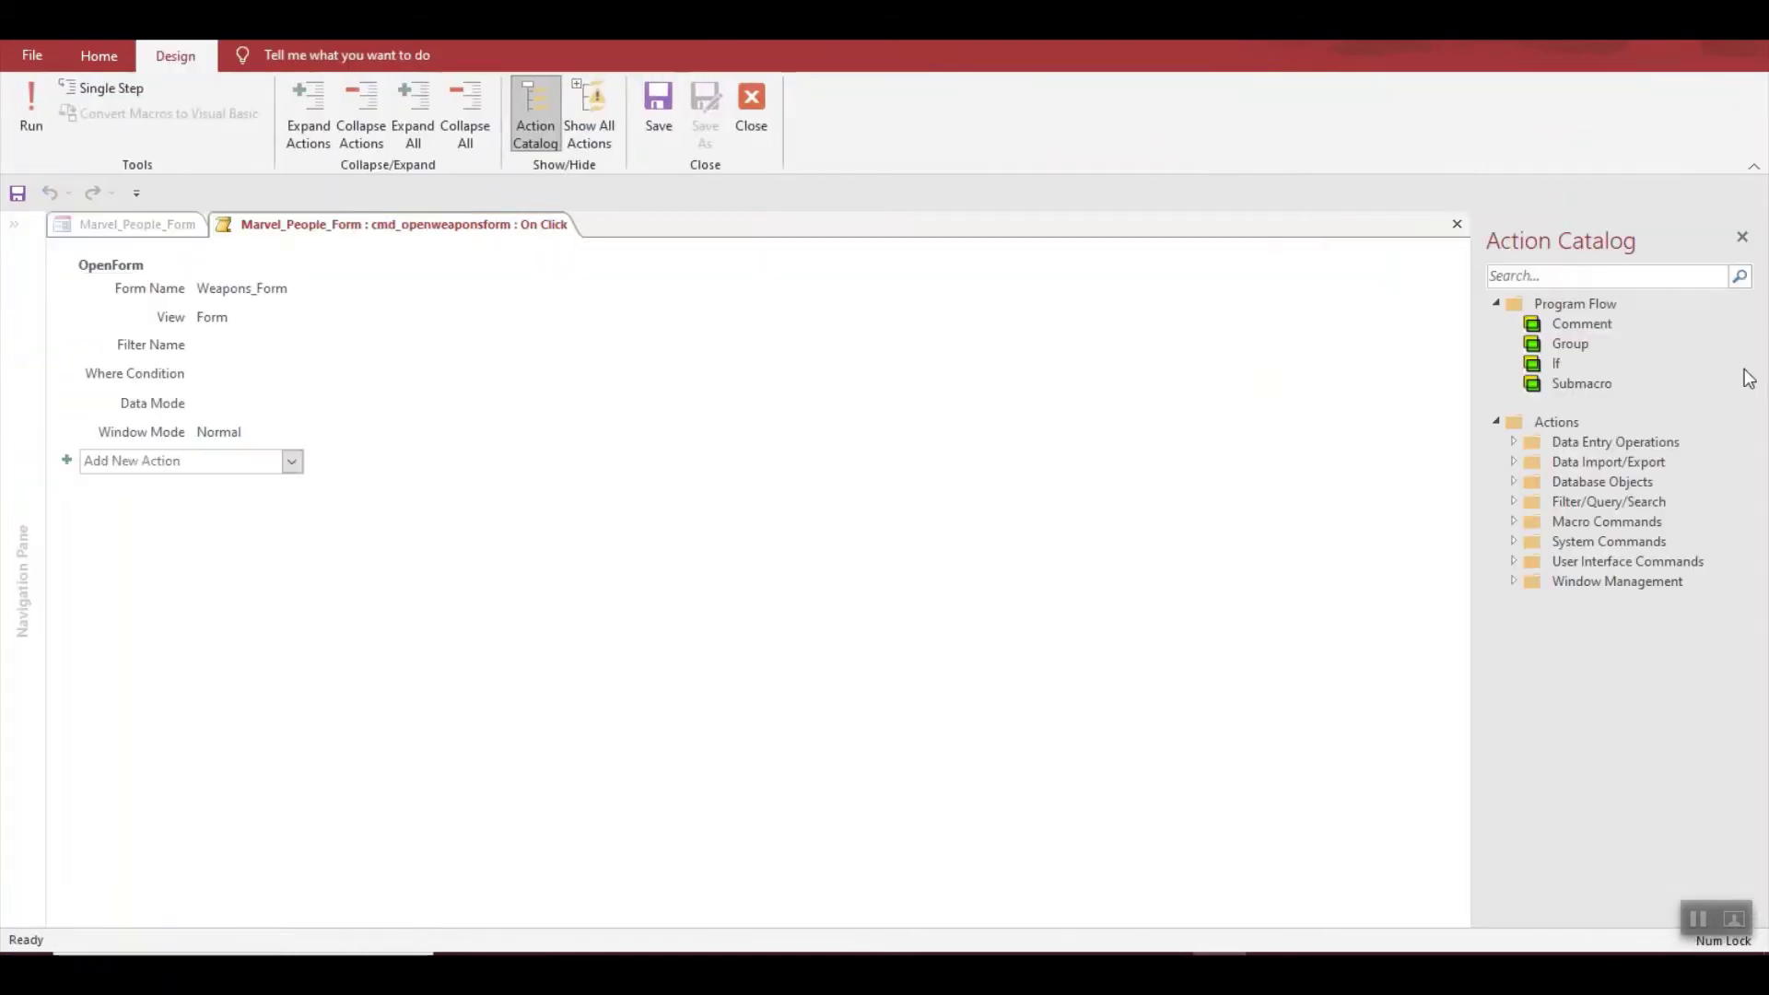
# Add a CloseWindow action after OpenForm, with object type Form and object name Marvel_People_Form.
pyautogui.moveTo(107, 269)
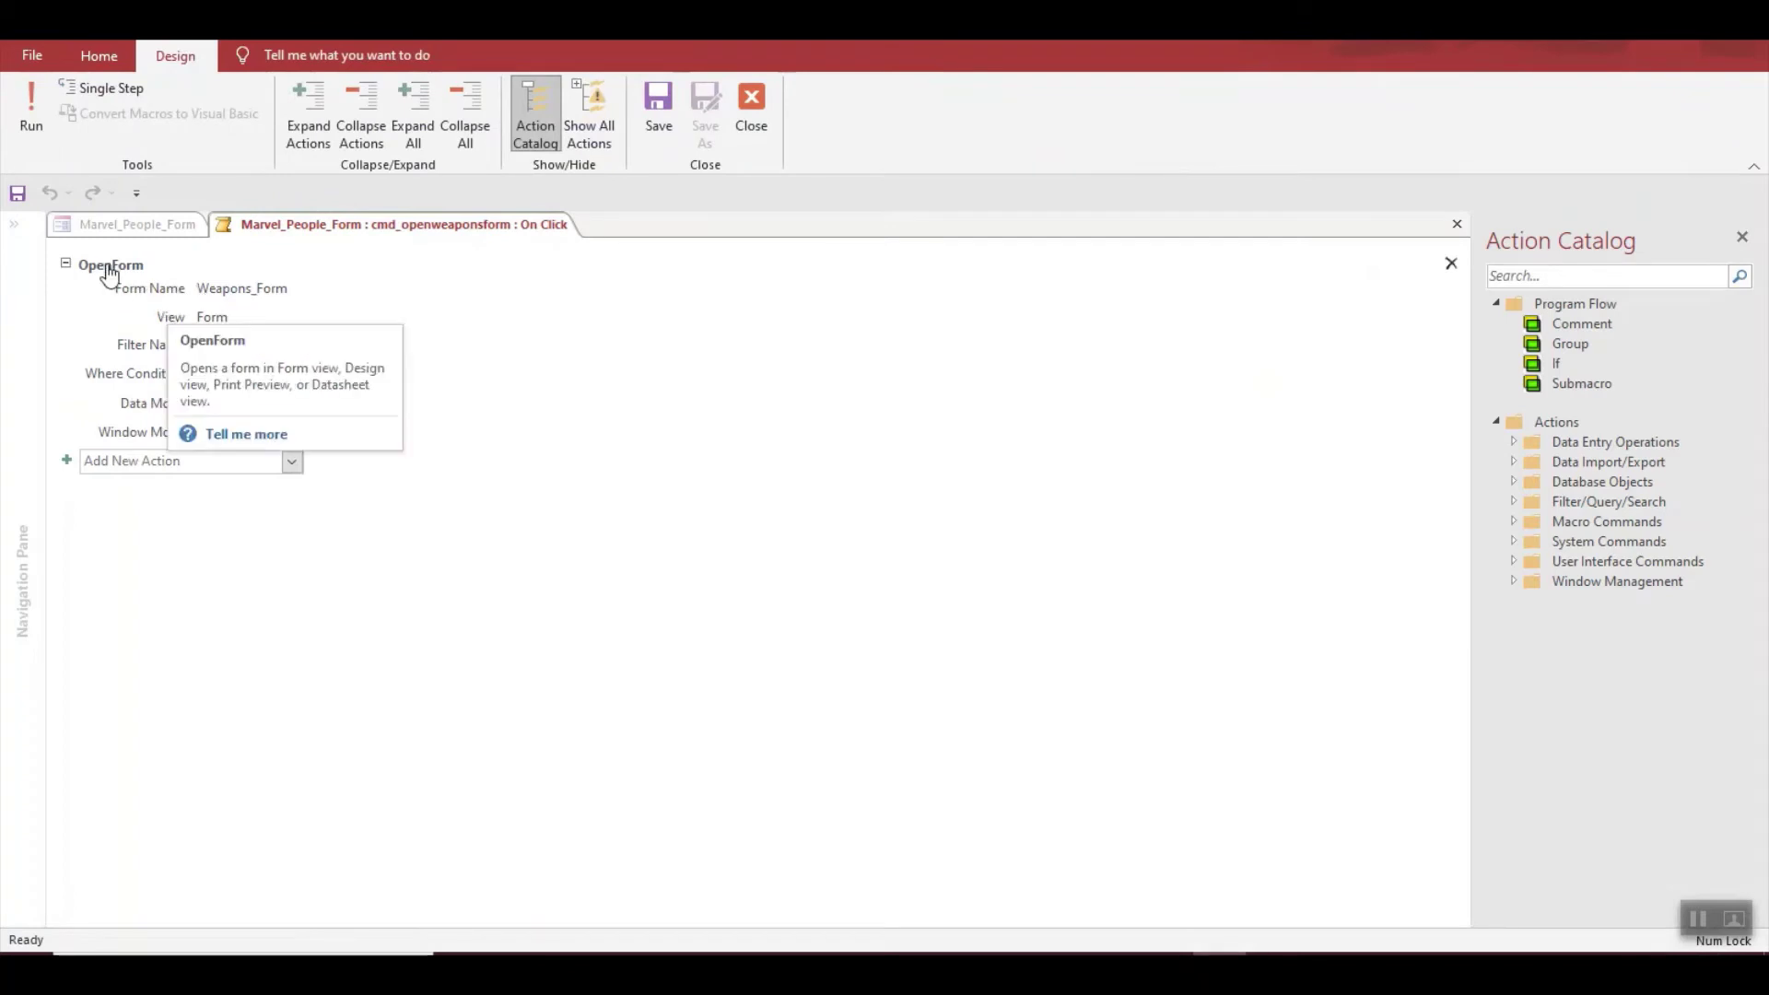
pyautogui.click(605, 411)
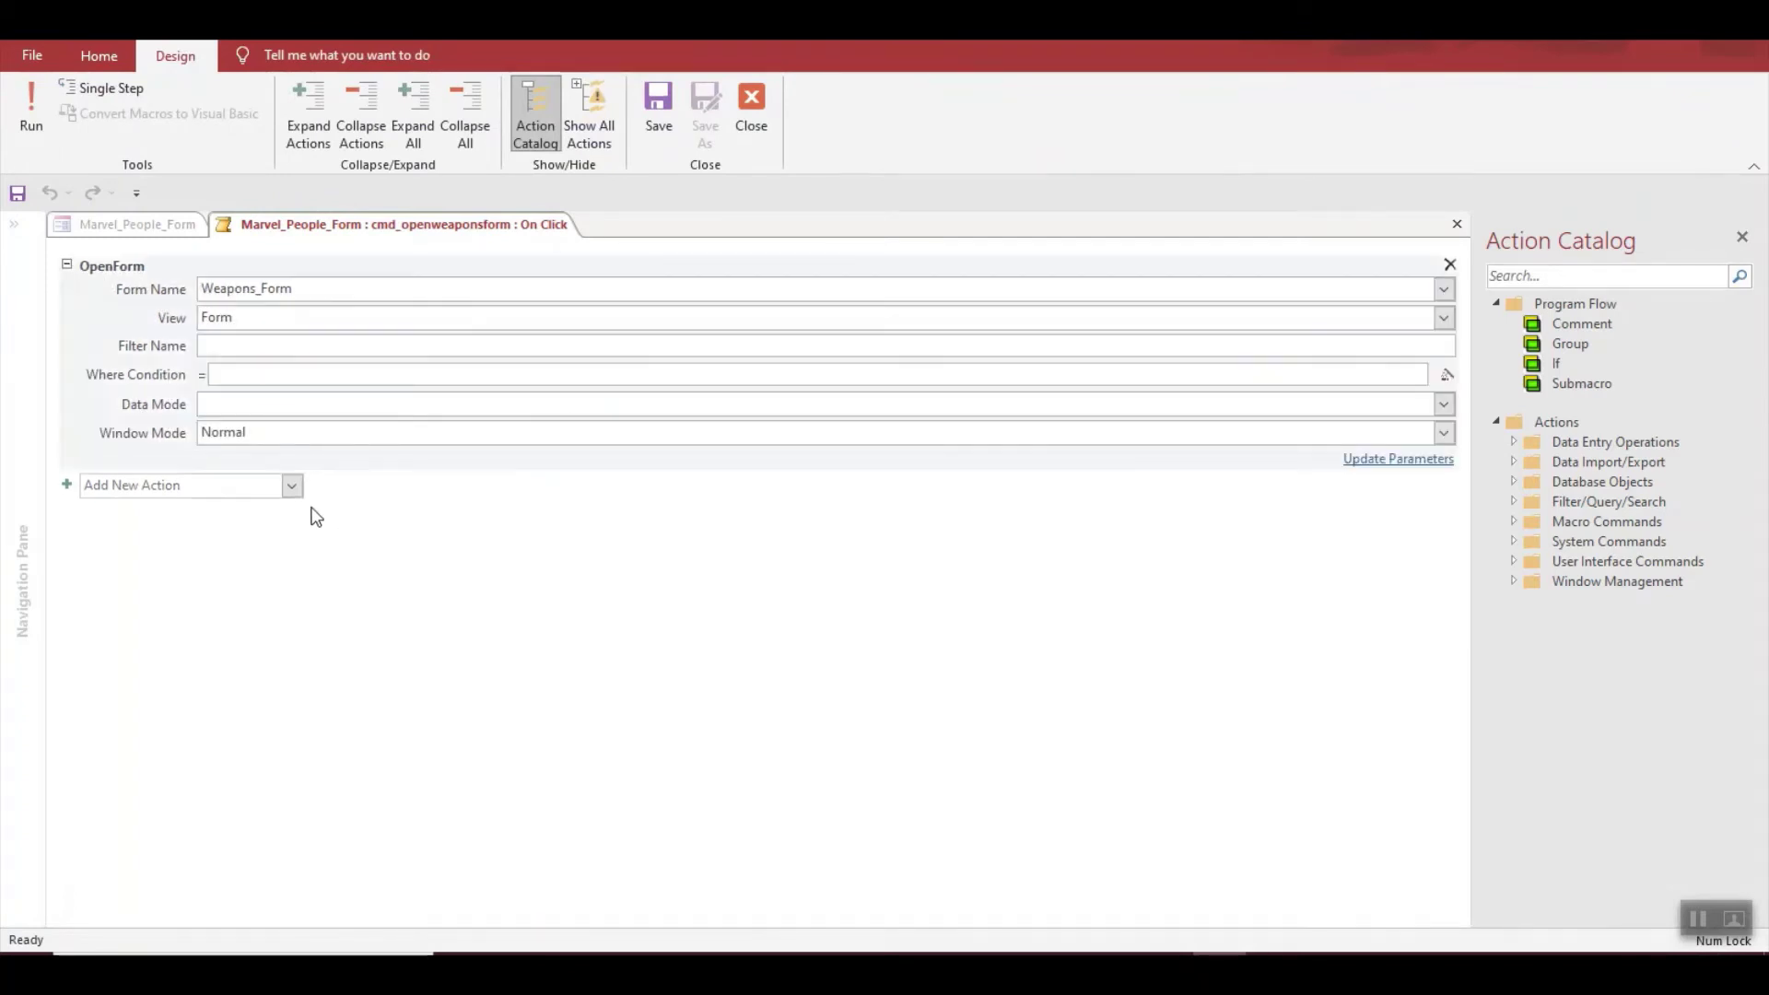
pyautogui.click(291, 486)
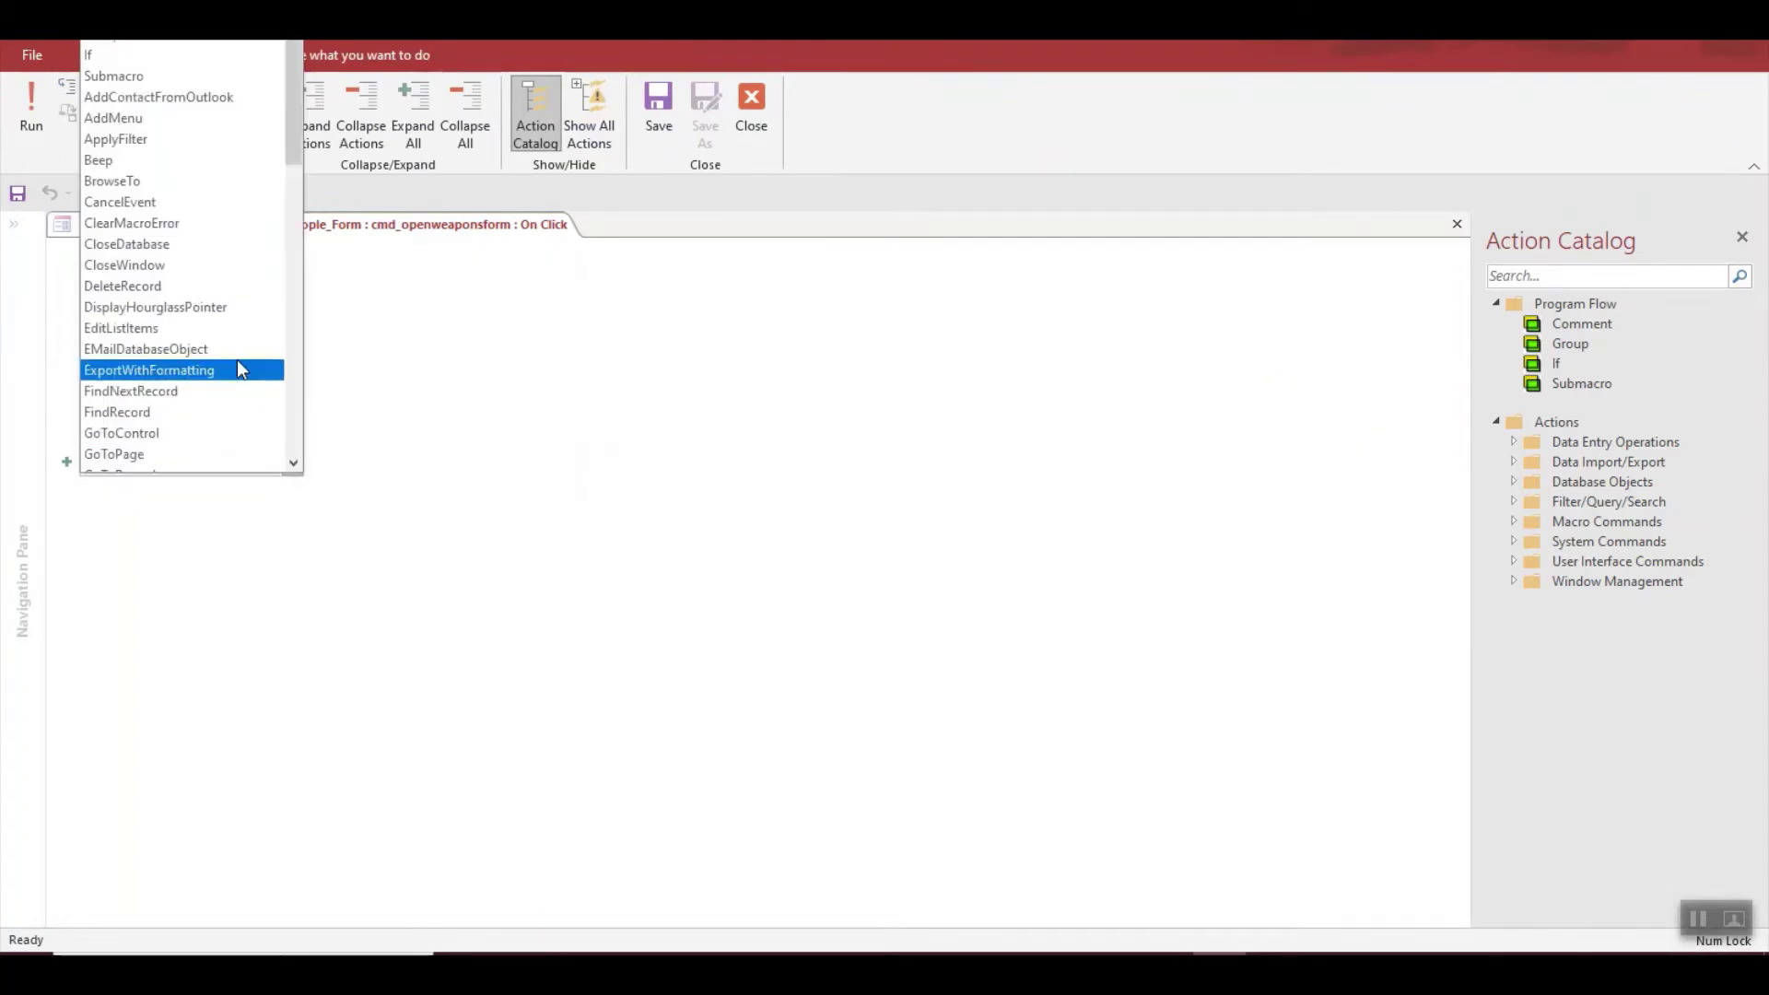
pyautogui.click(201, 266)
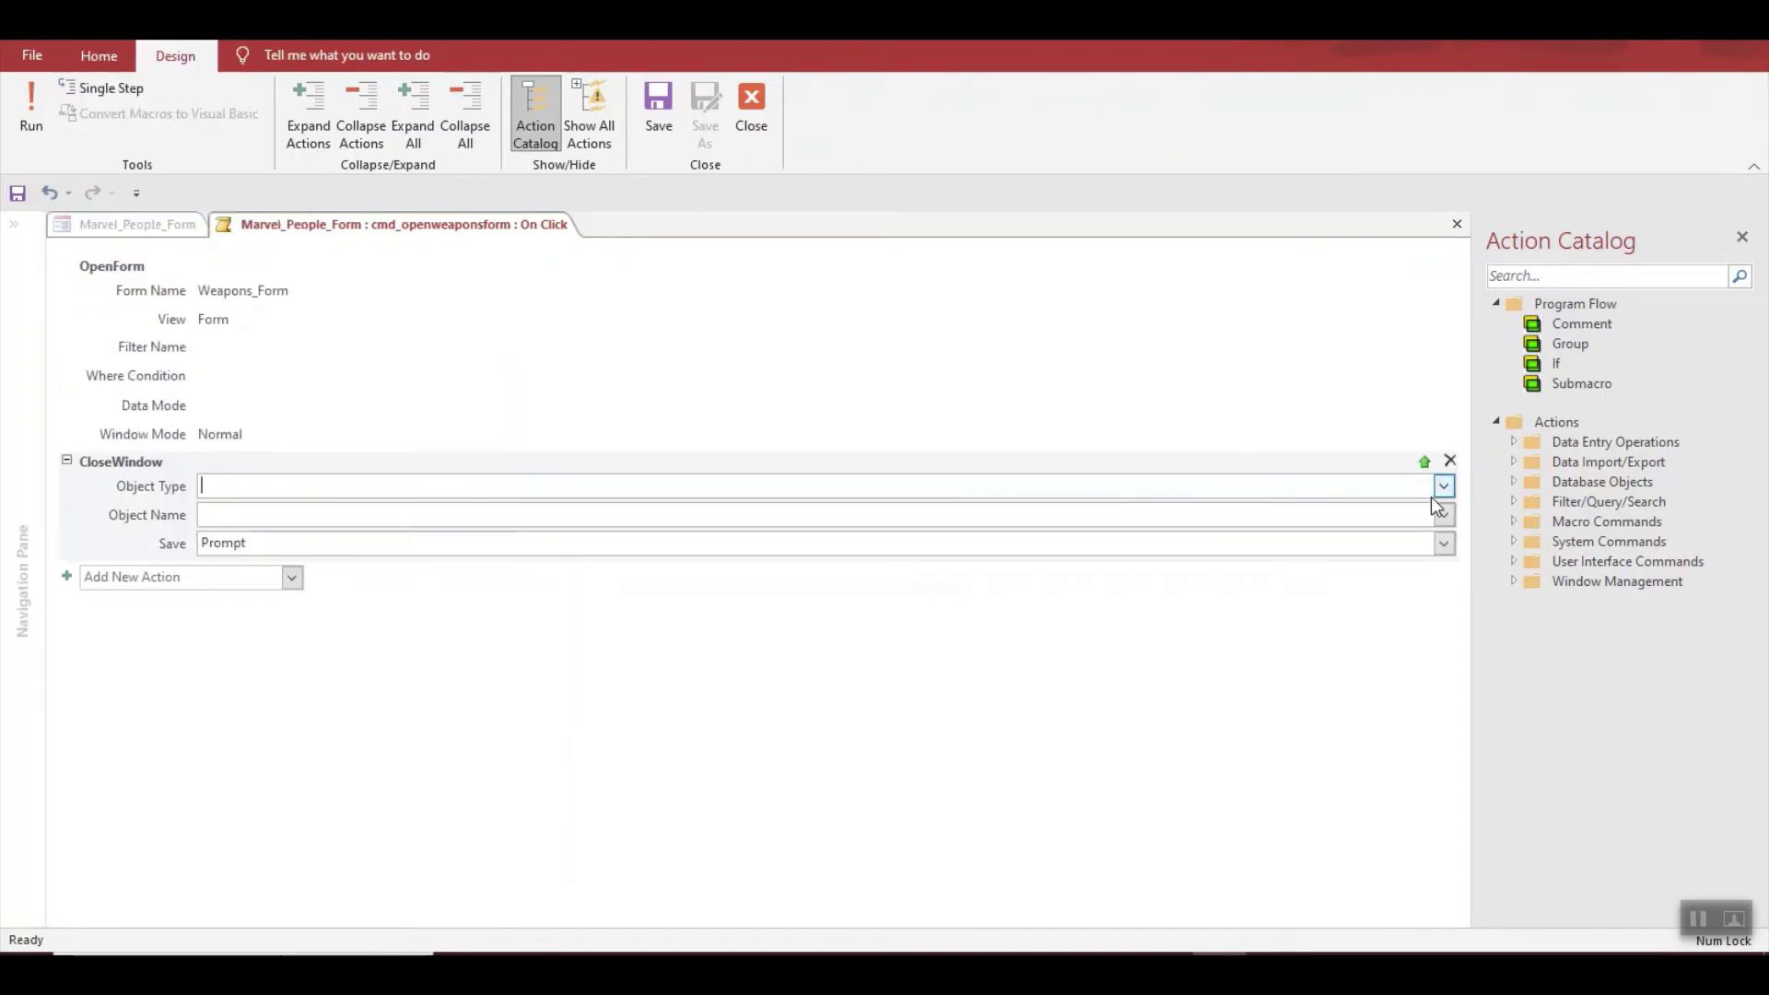
pyautogui.click(1443, 488)
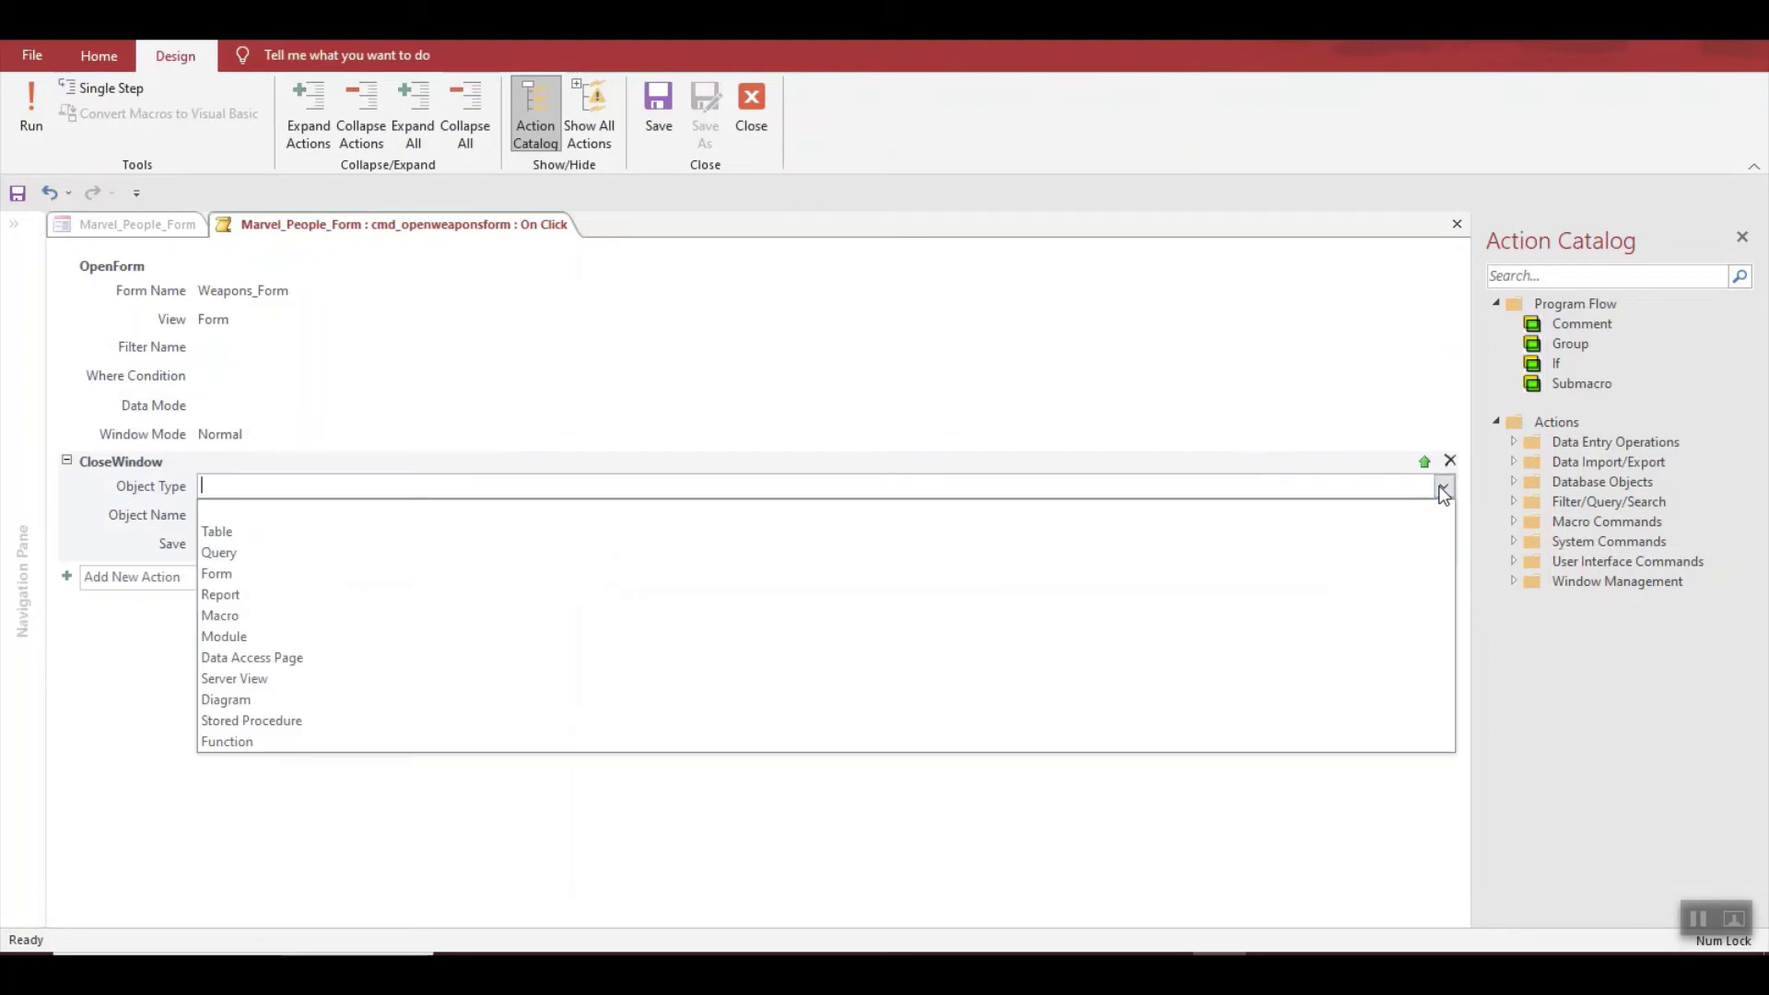
pyautogui.click(1422, 579)
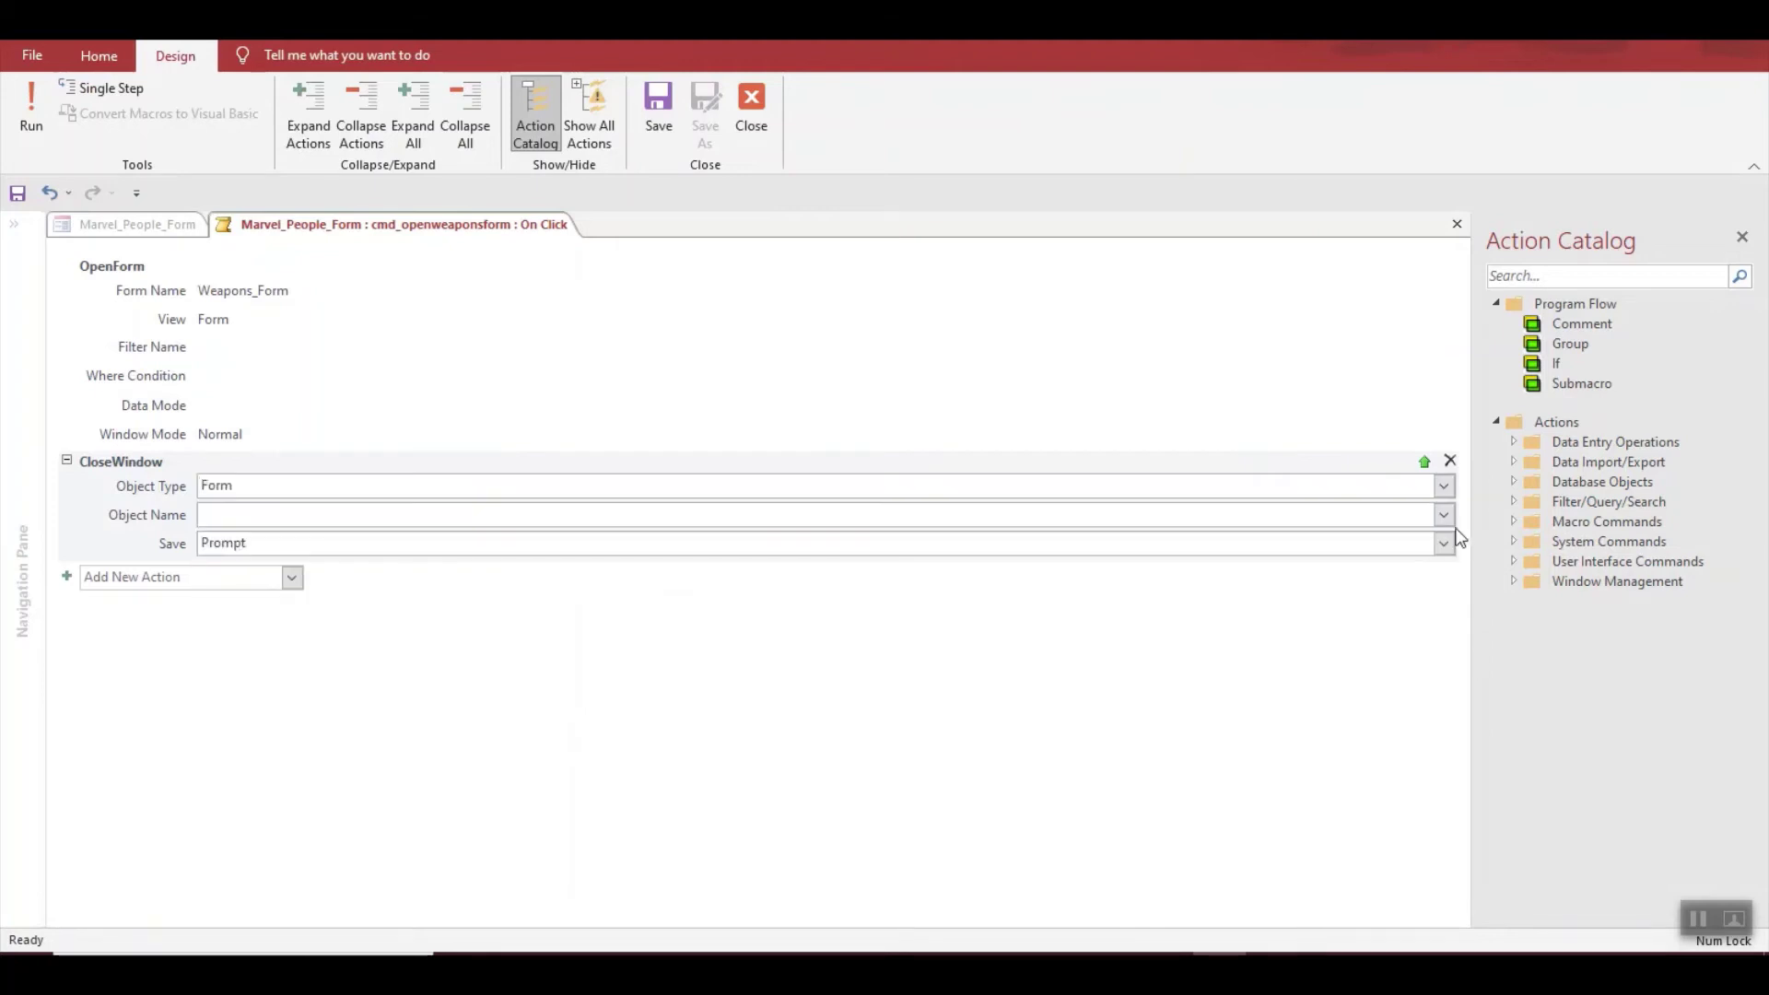
pyautogui.click(1443, 515)
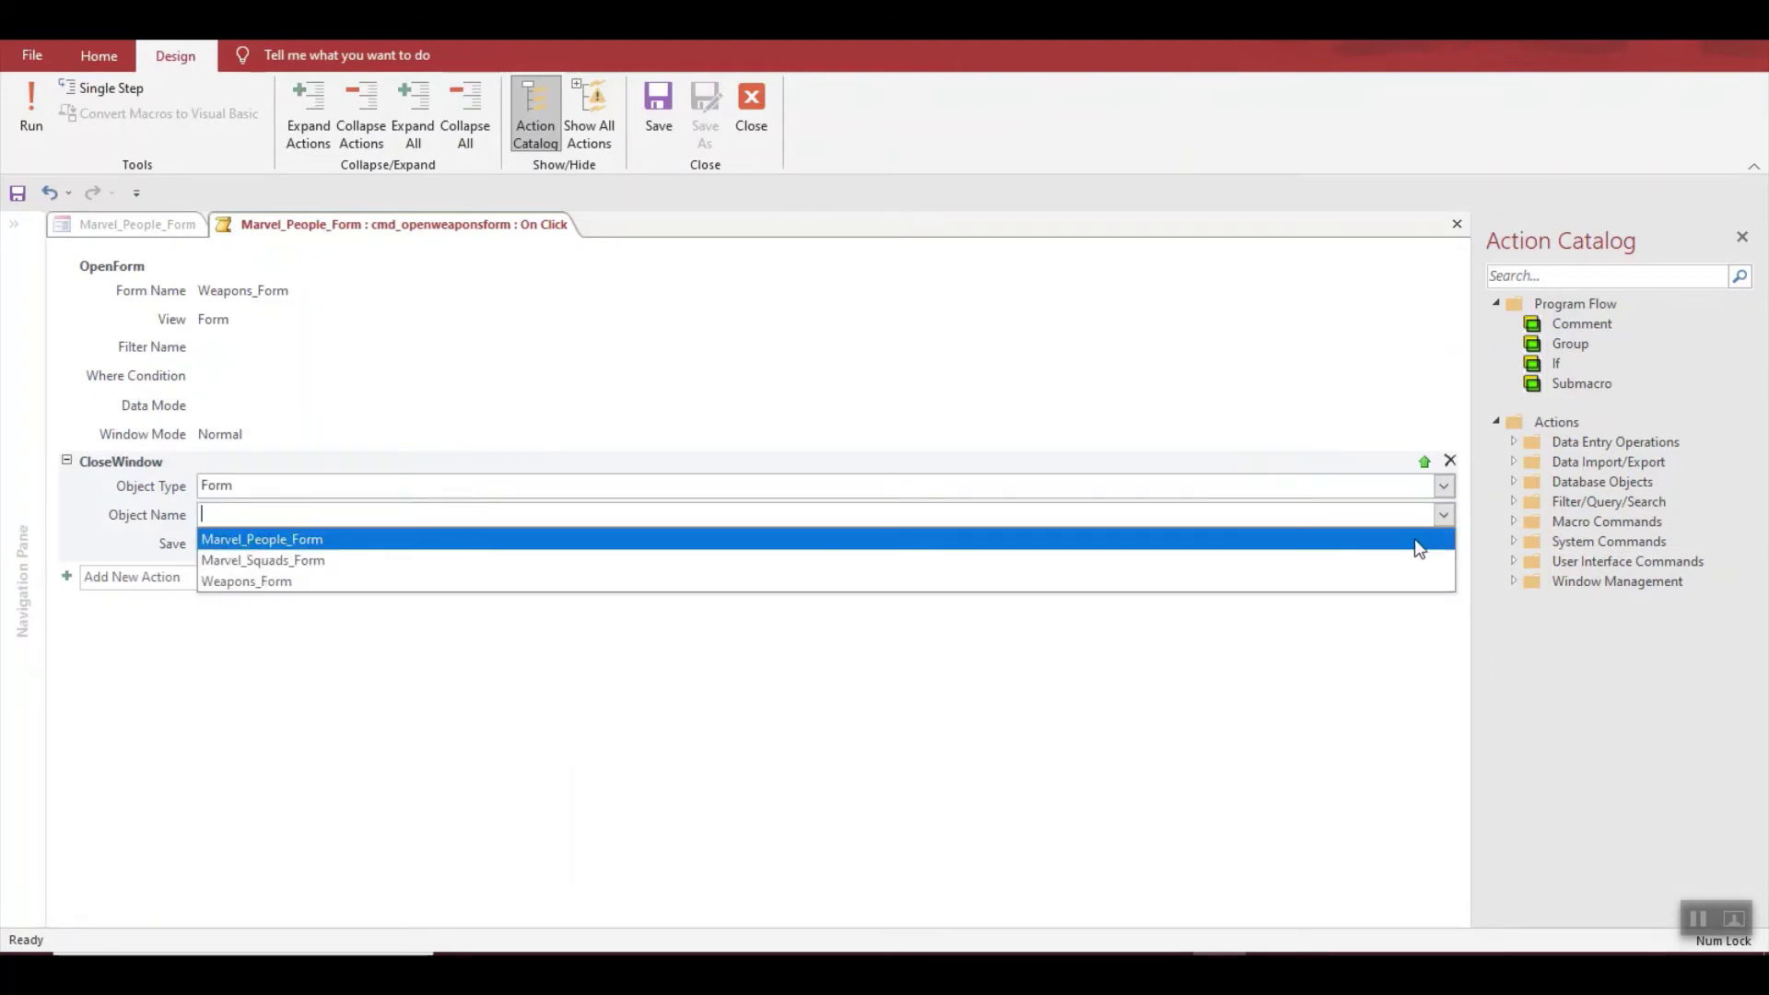
pyautogui.click(1415, 540)
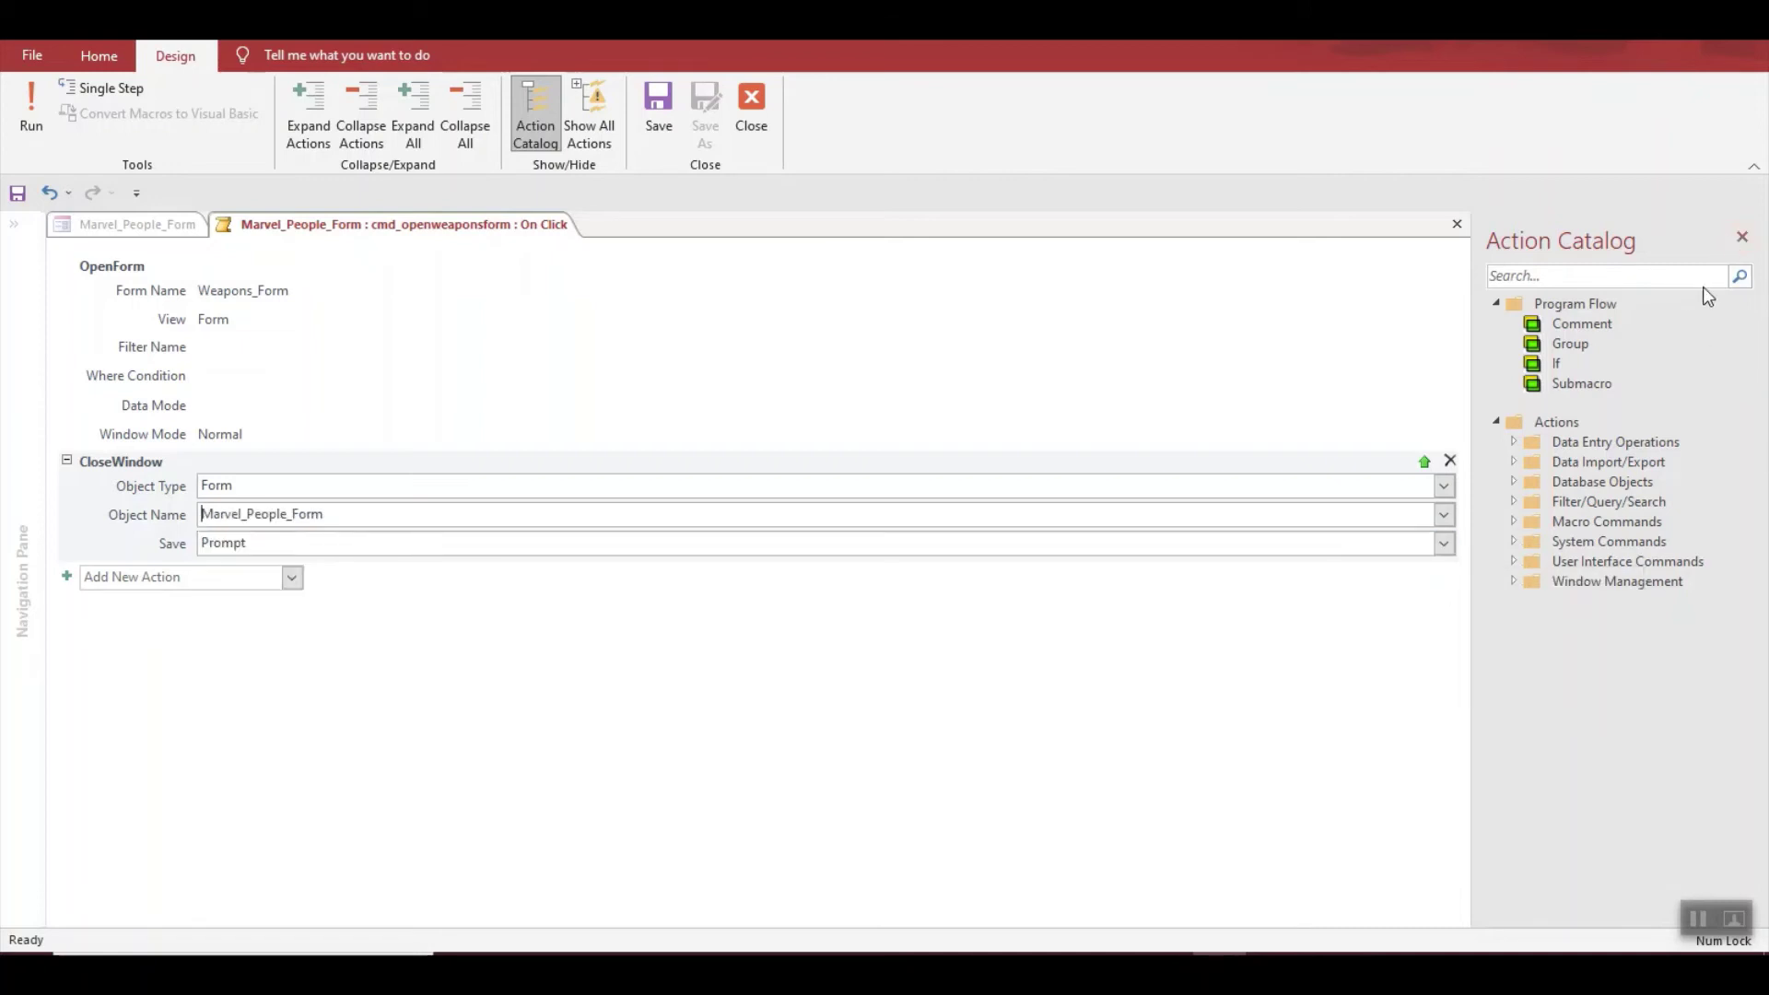
# Hide the Action Catalog, close the macro with its changes saved, and close the button's property sheet.
pyautogui.click(1743, 238)
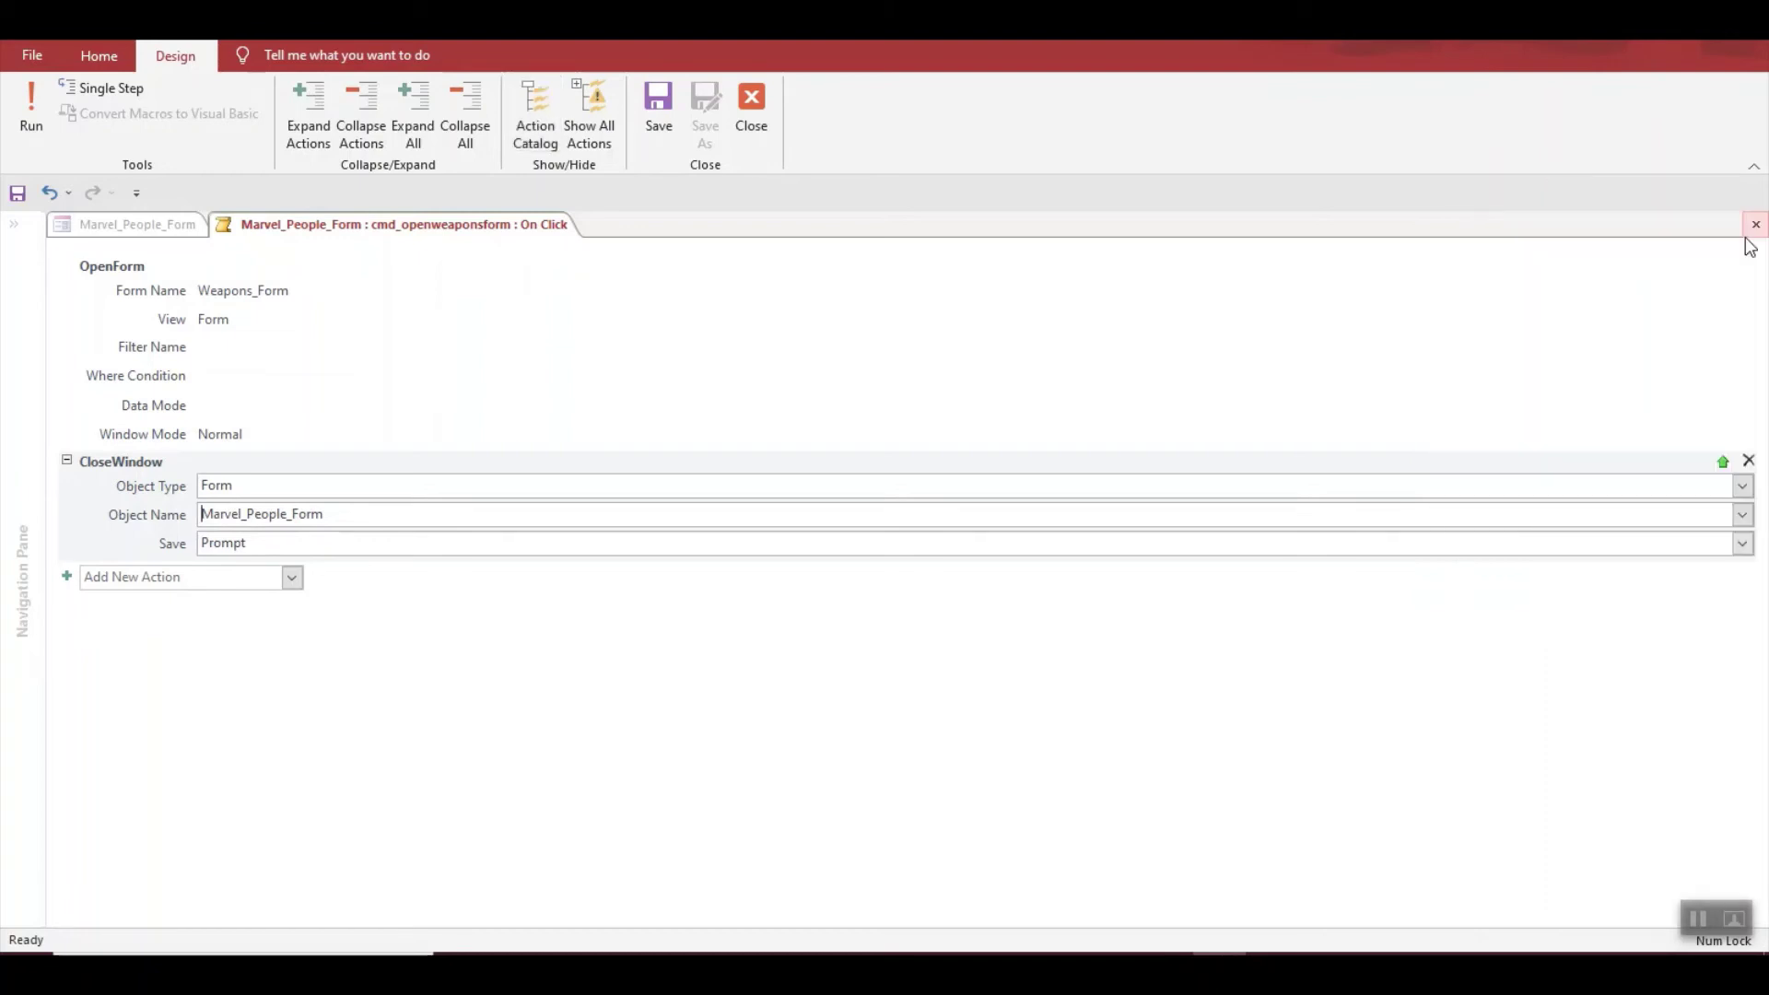
pyautogui.click(1755, 225)
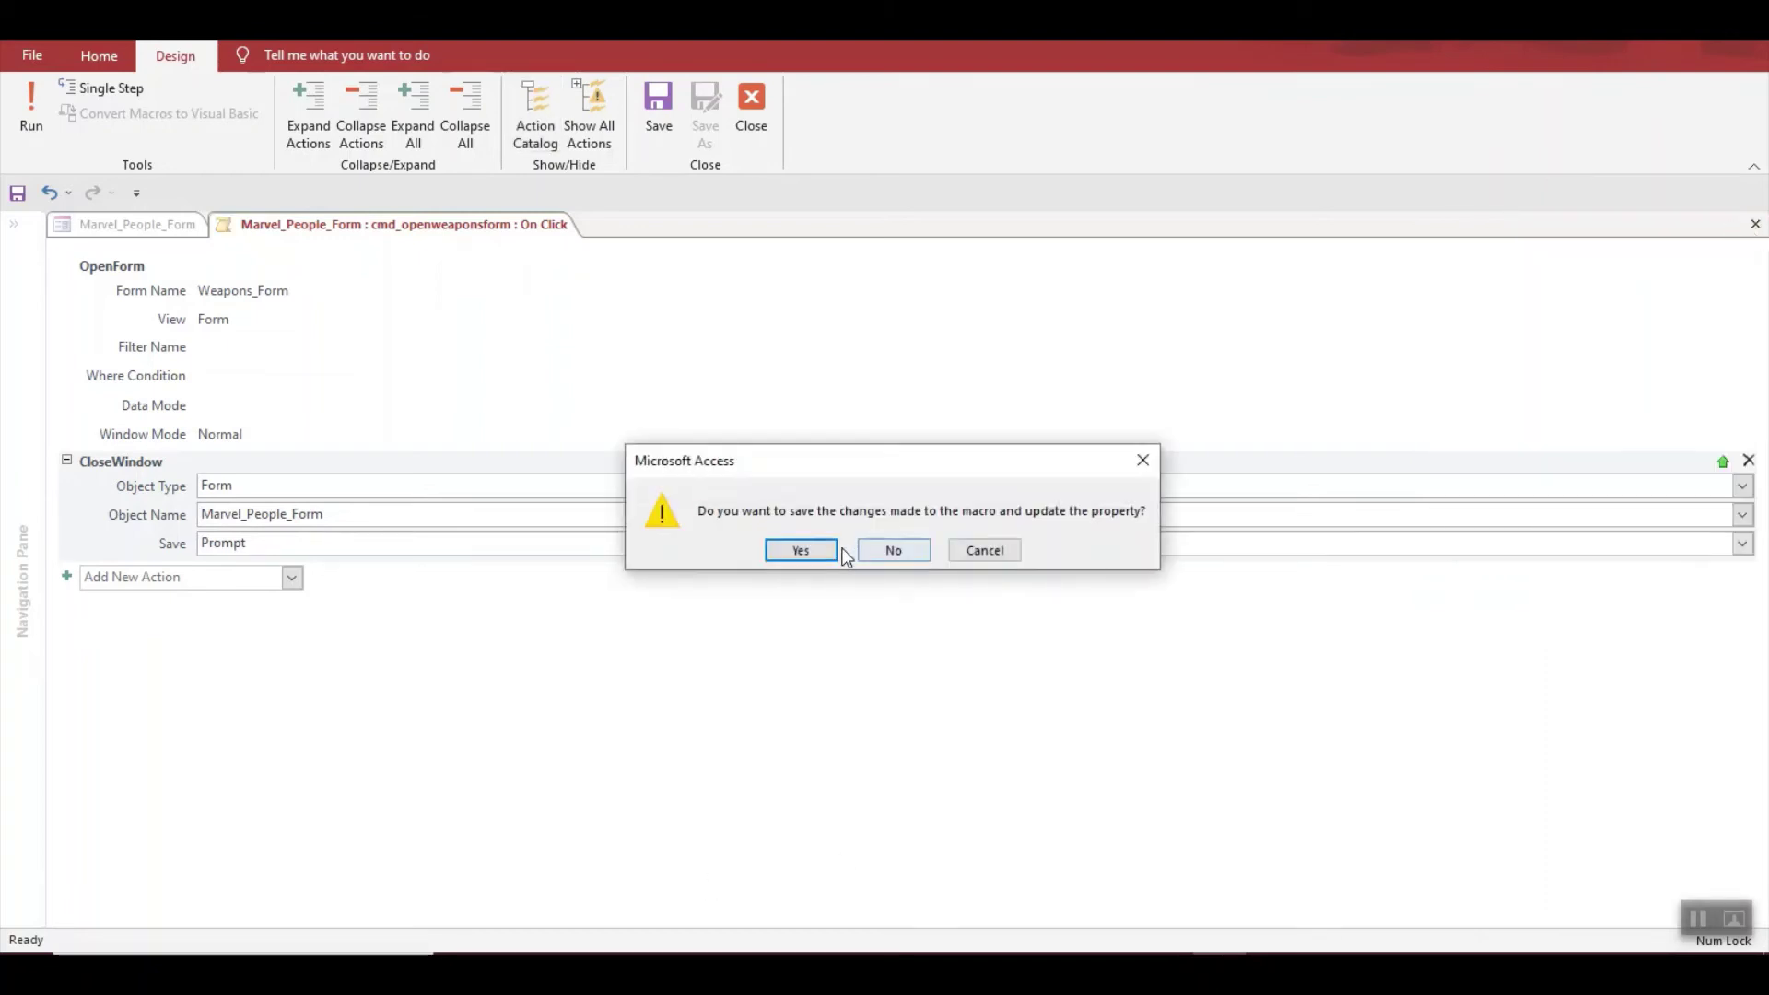
pyautogui.click(801, 550)
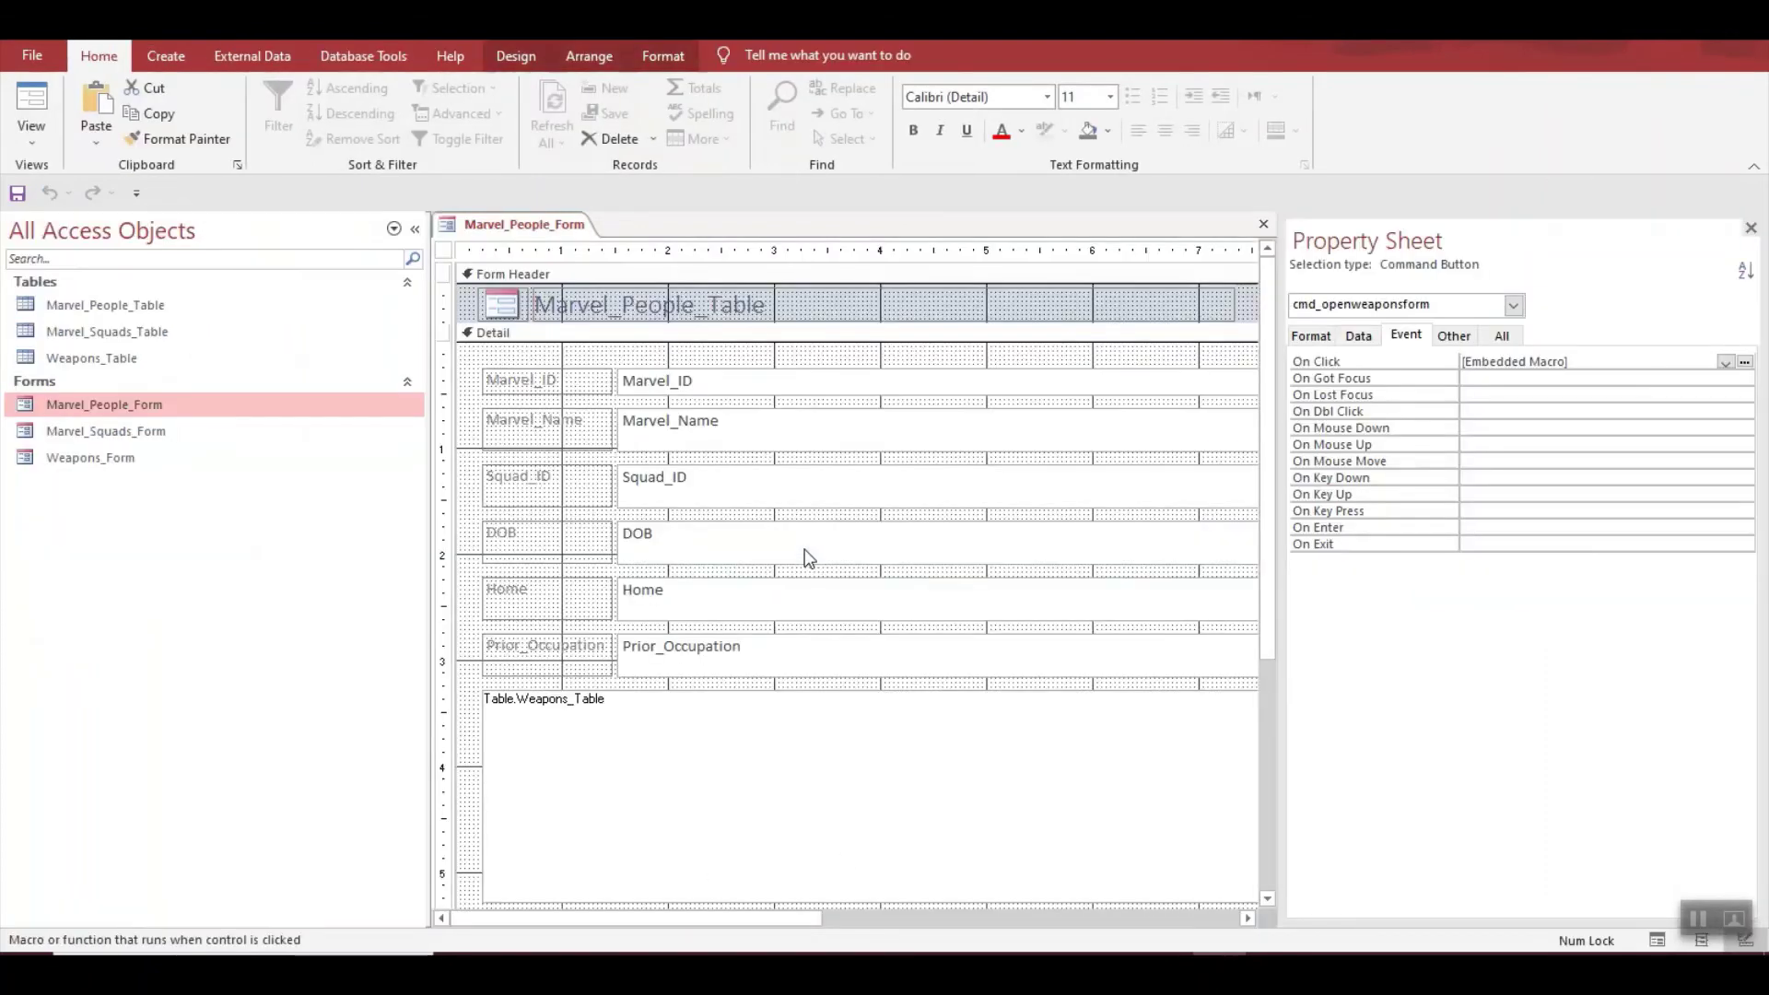
pyautogui.click(1751, 228)
# Test the Open Weapons Form button in Form View, saving the design changes to Marvel_People_Form, and close Weapons_Form.
pyautogui.click(31, 129)
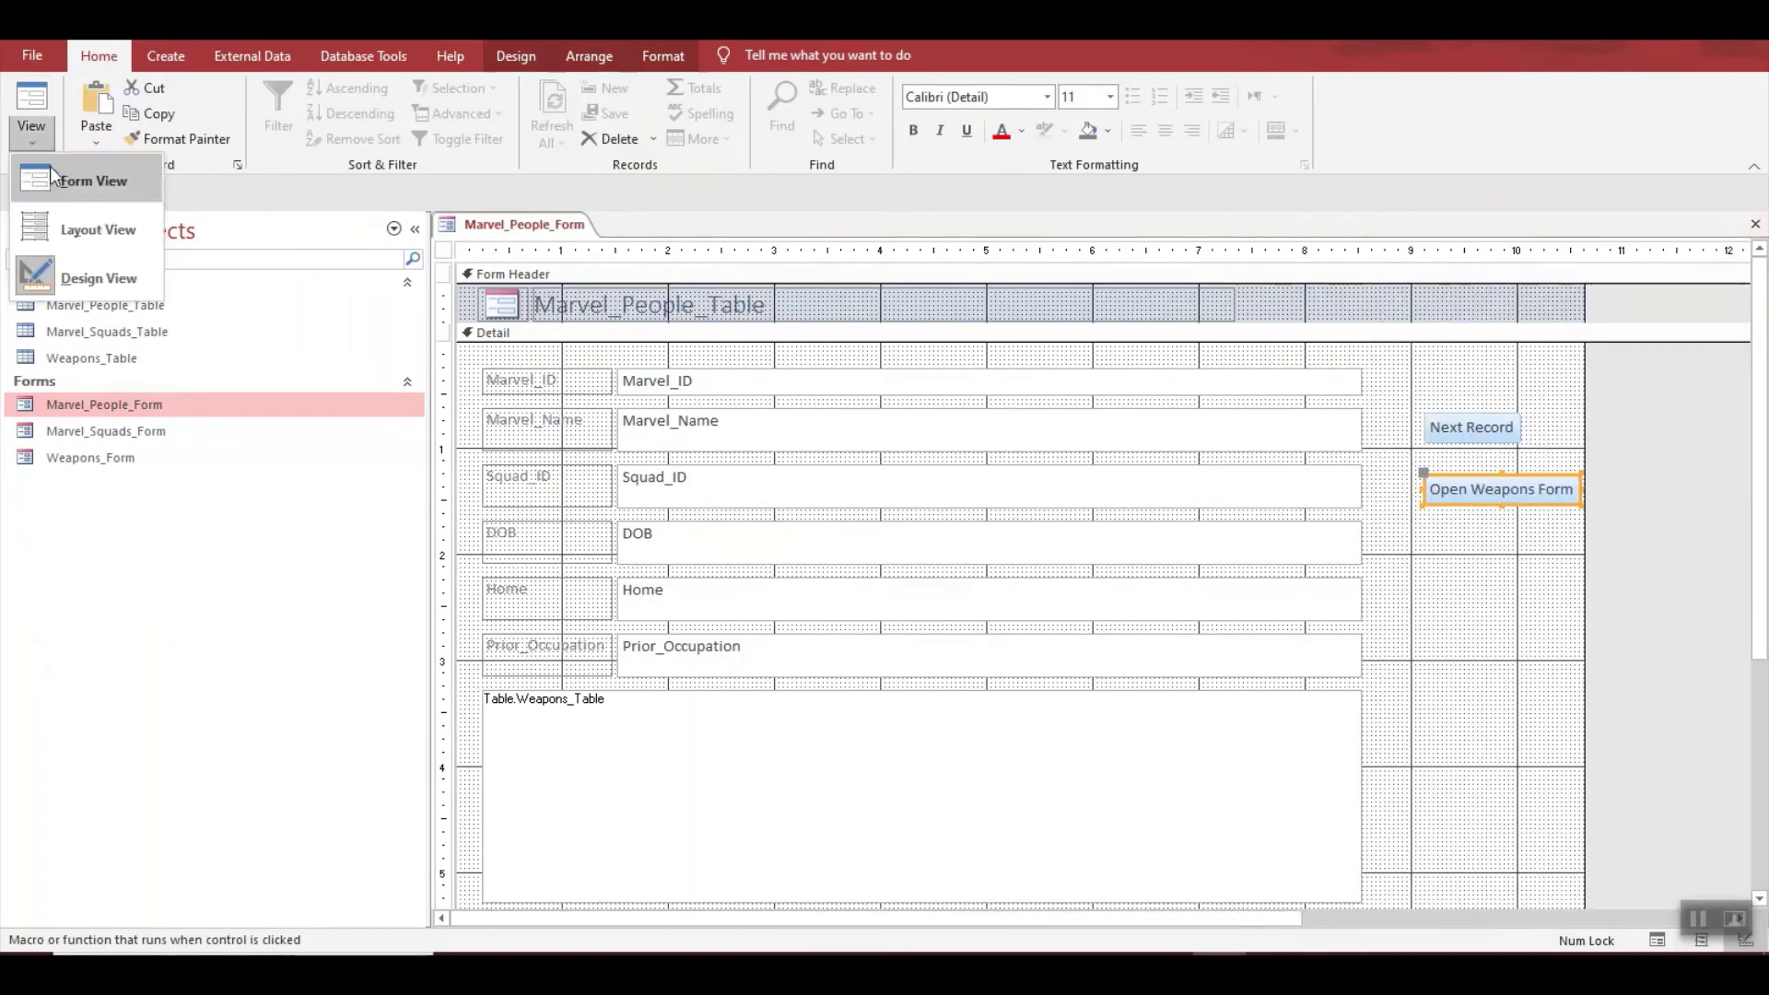
pyautogui.click(65, 178)
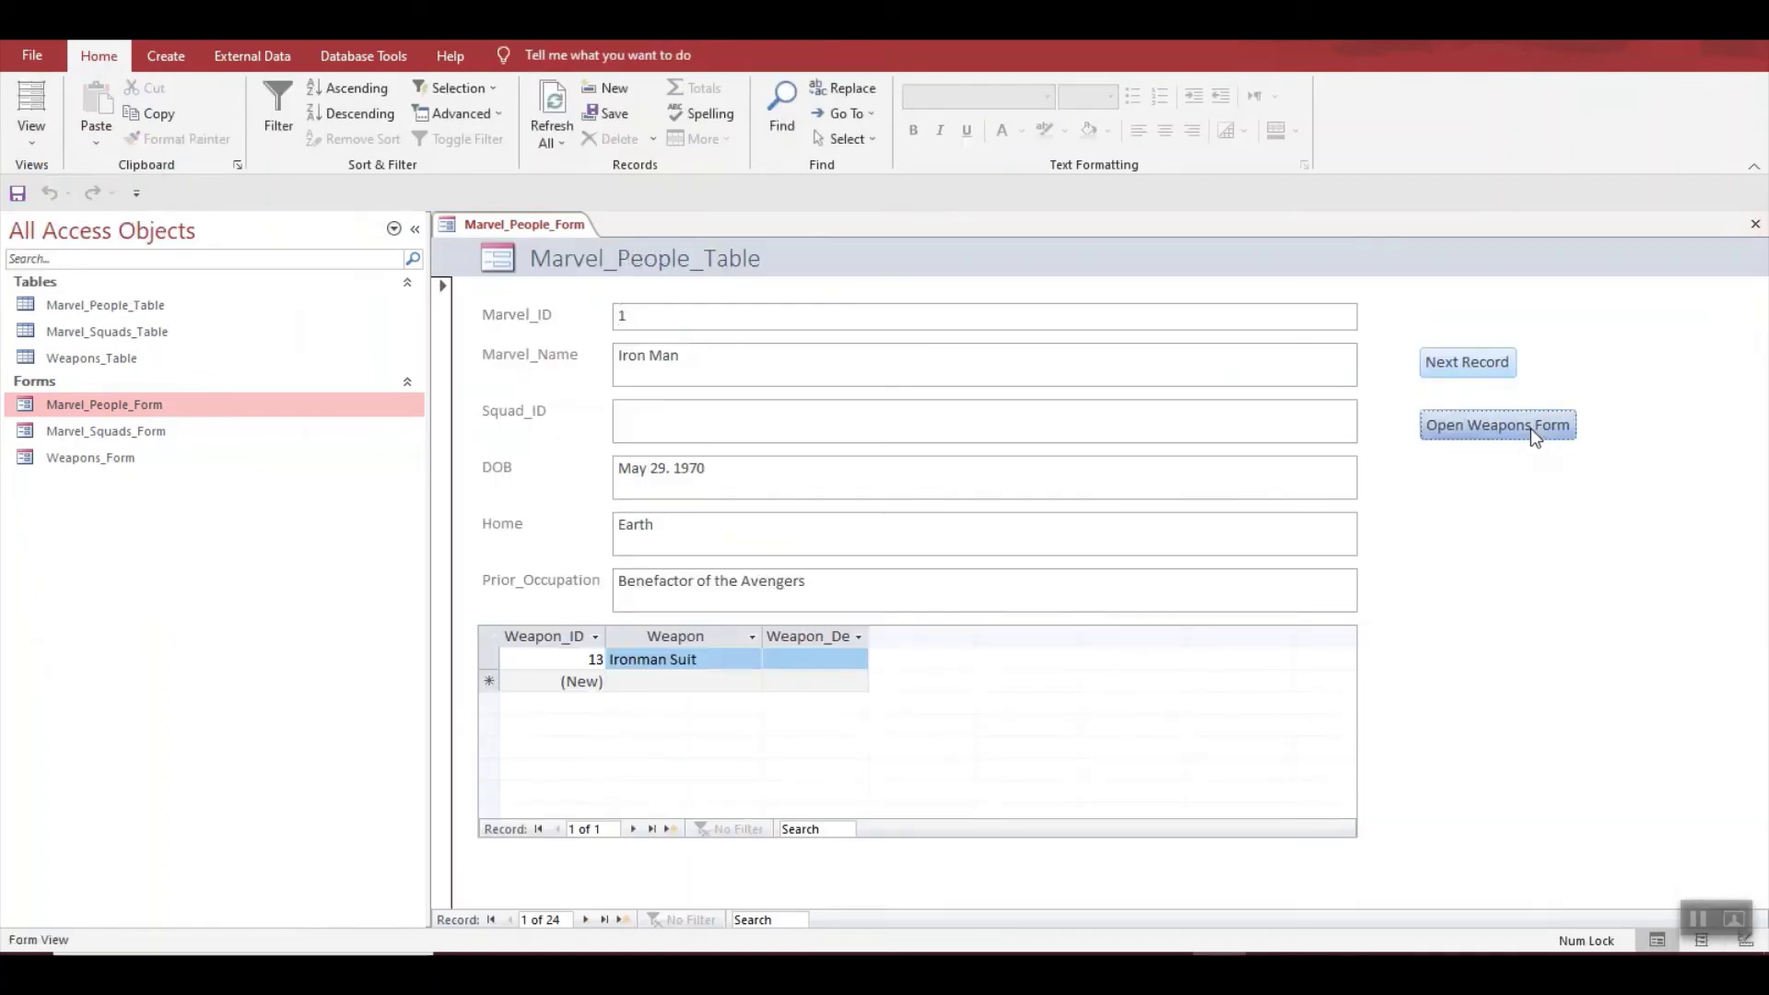
pyautogui.click(1530, 425)
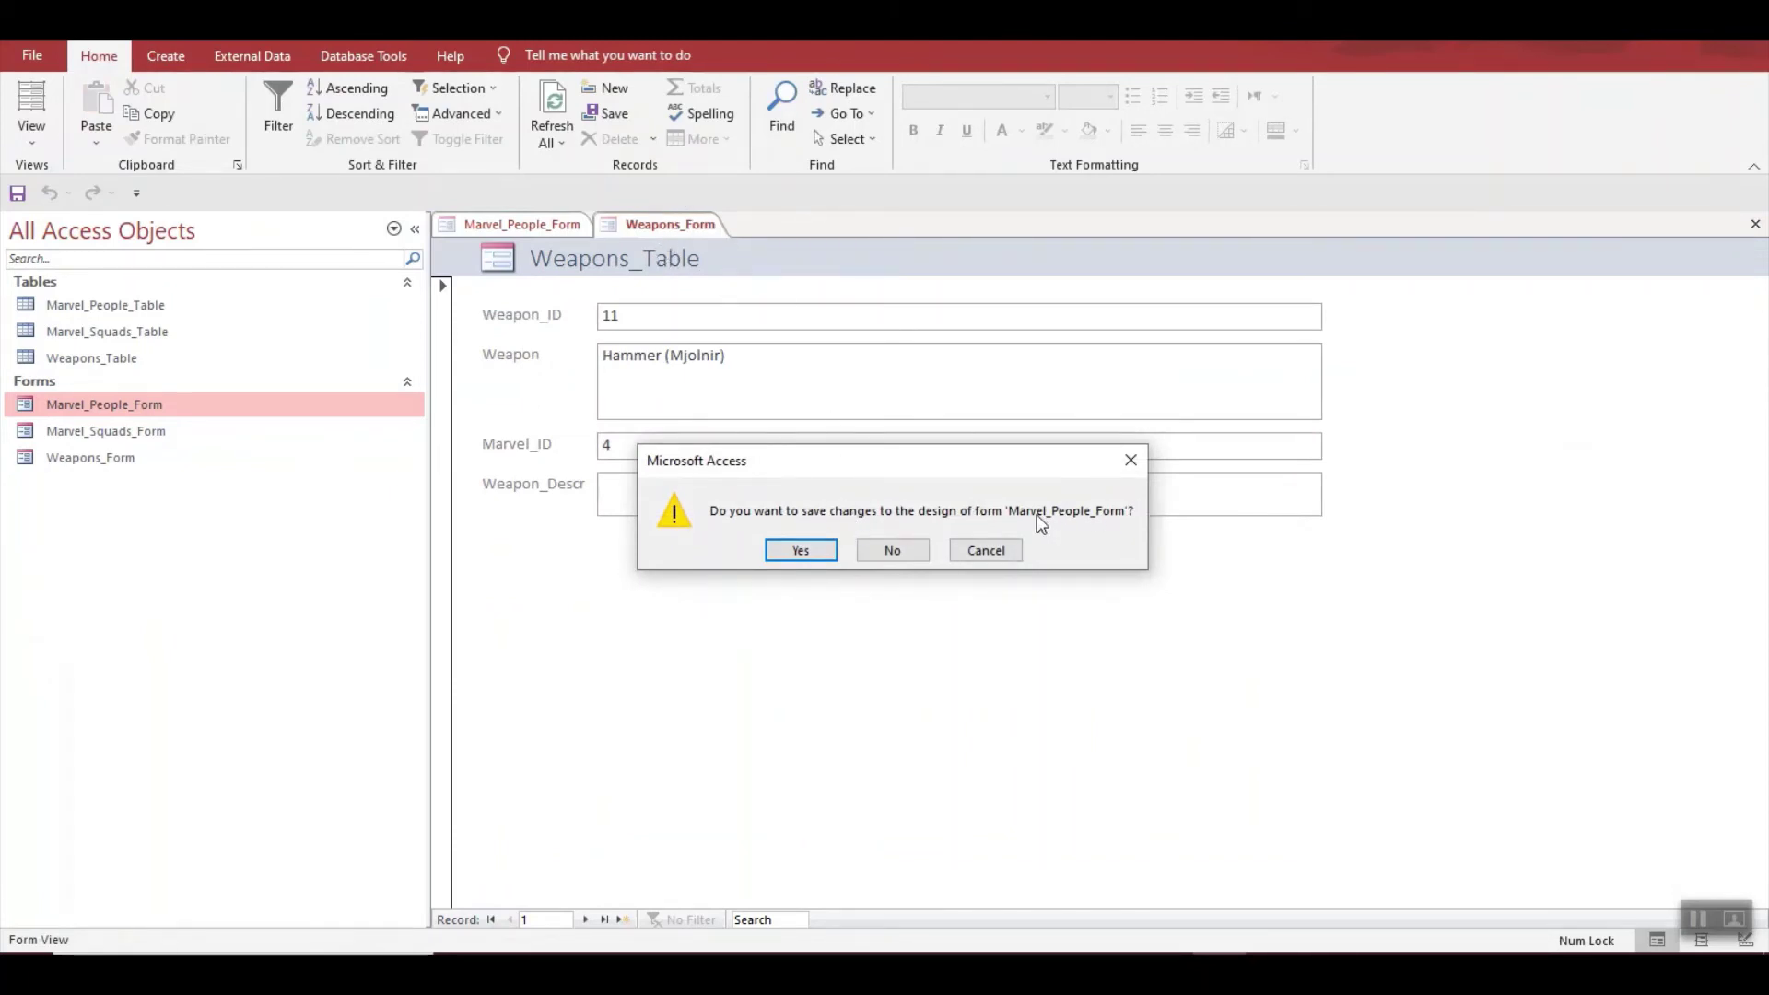
pyautogui.click(802, 550)
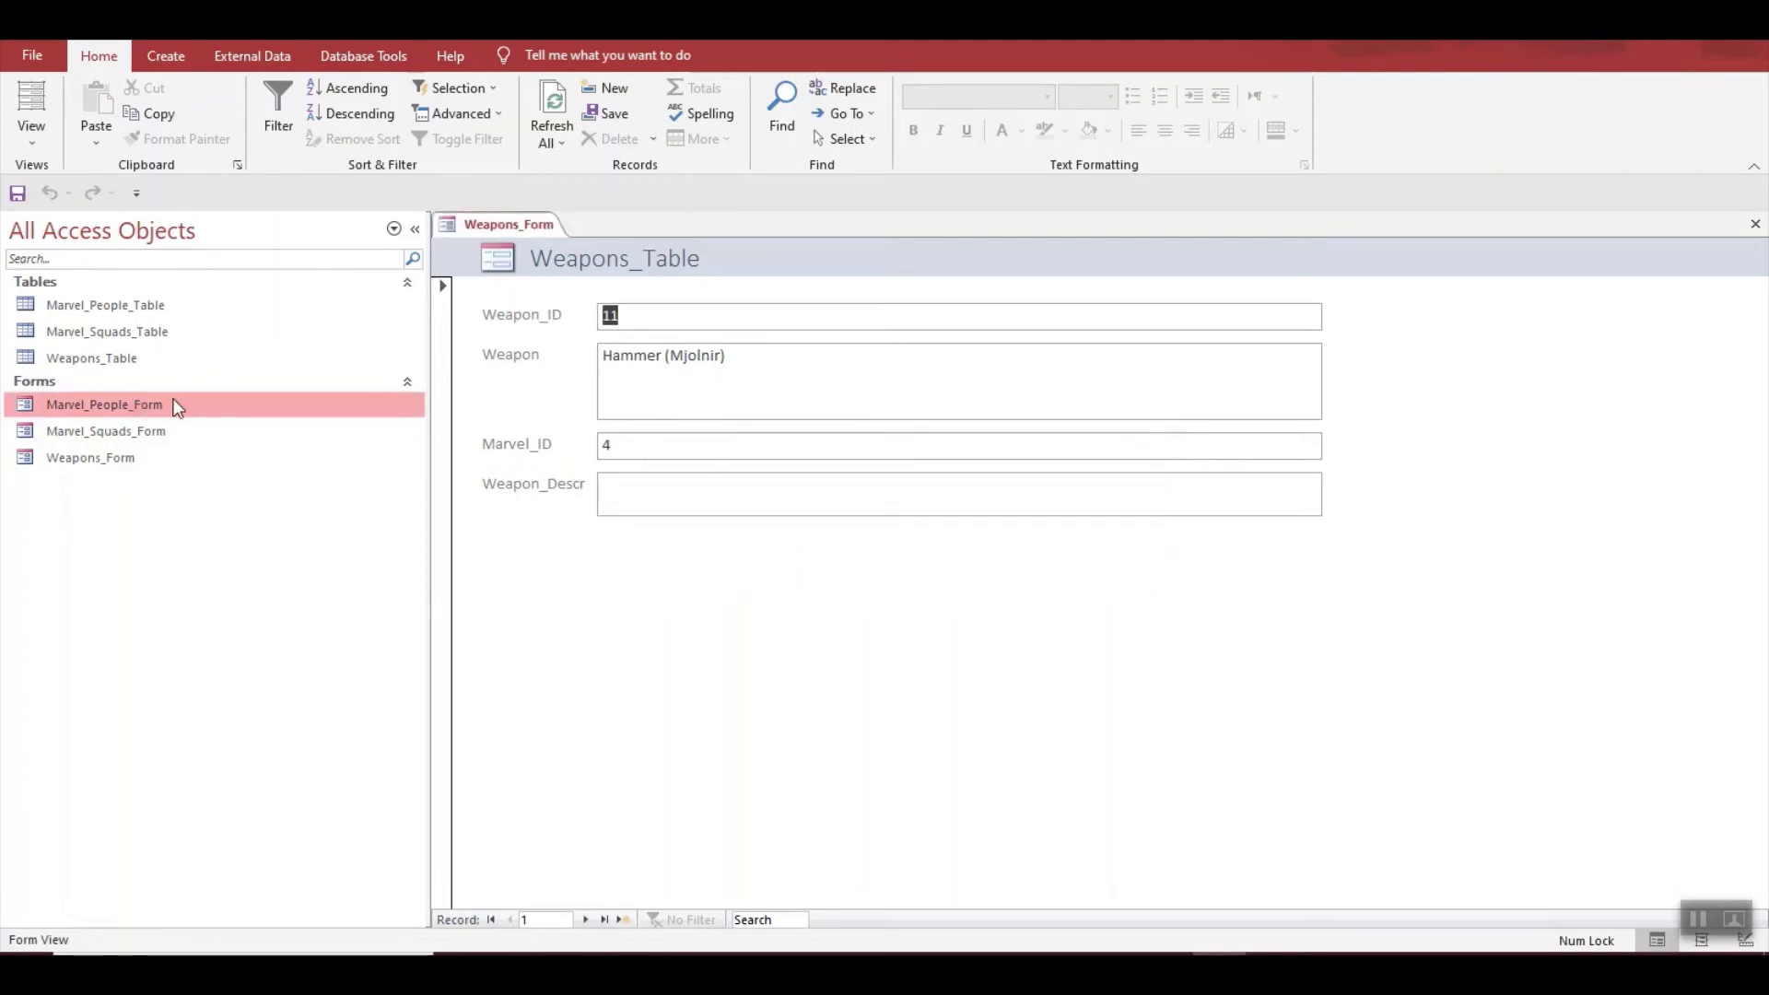
pyautogui.click(1758, 229)
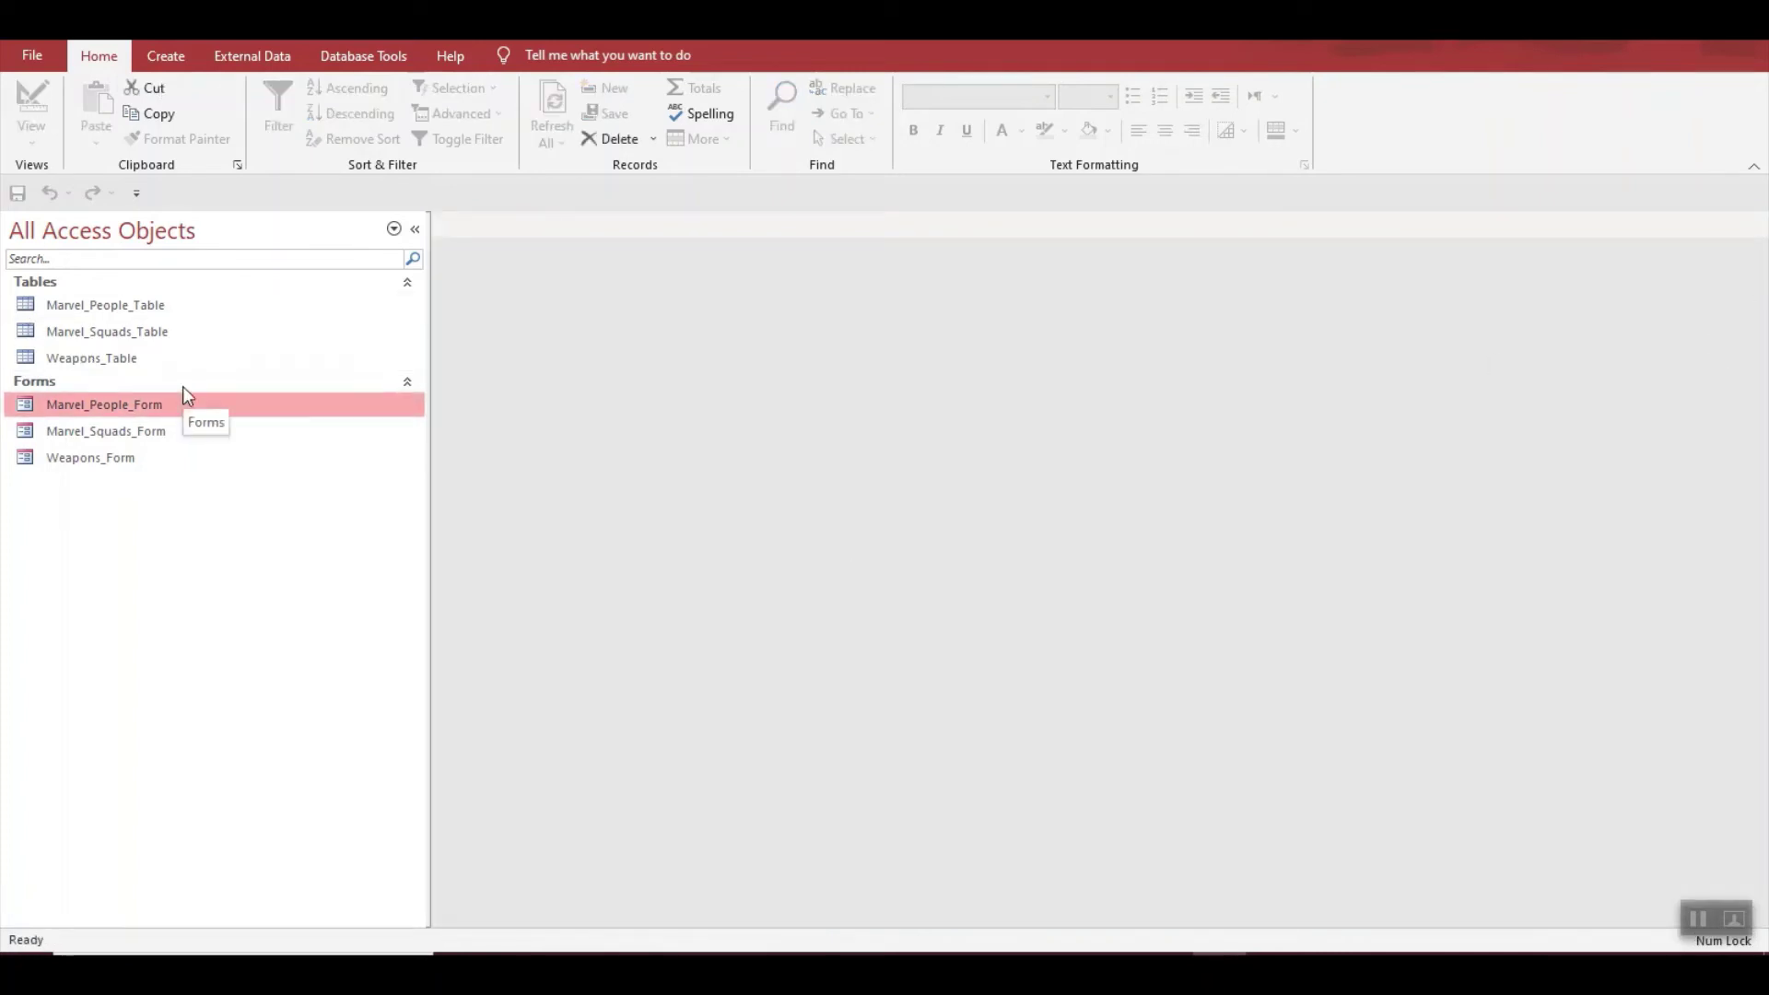
# Reopen Marvel_People_Form and switch it to Design View.
pyautogui.doubleClick(202, 407)
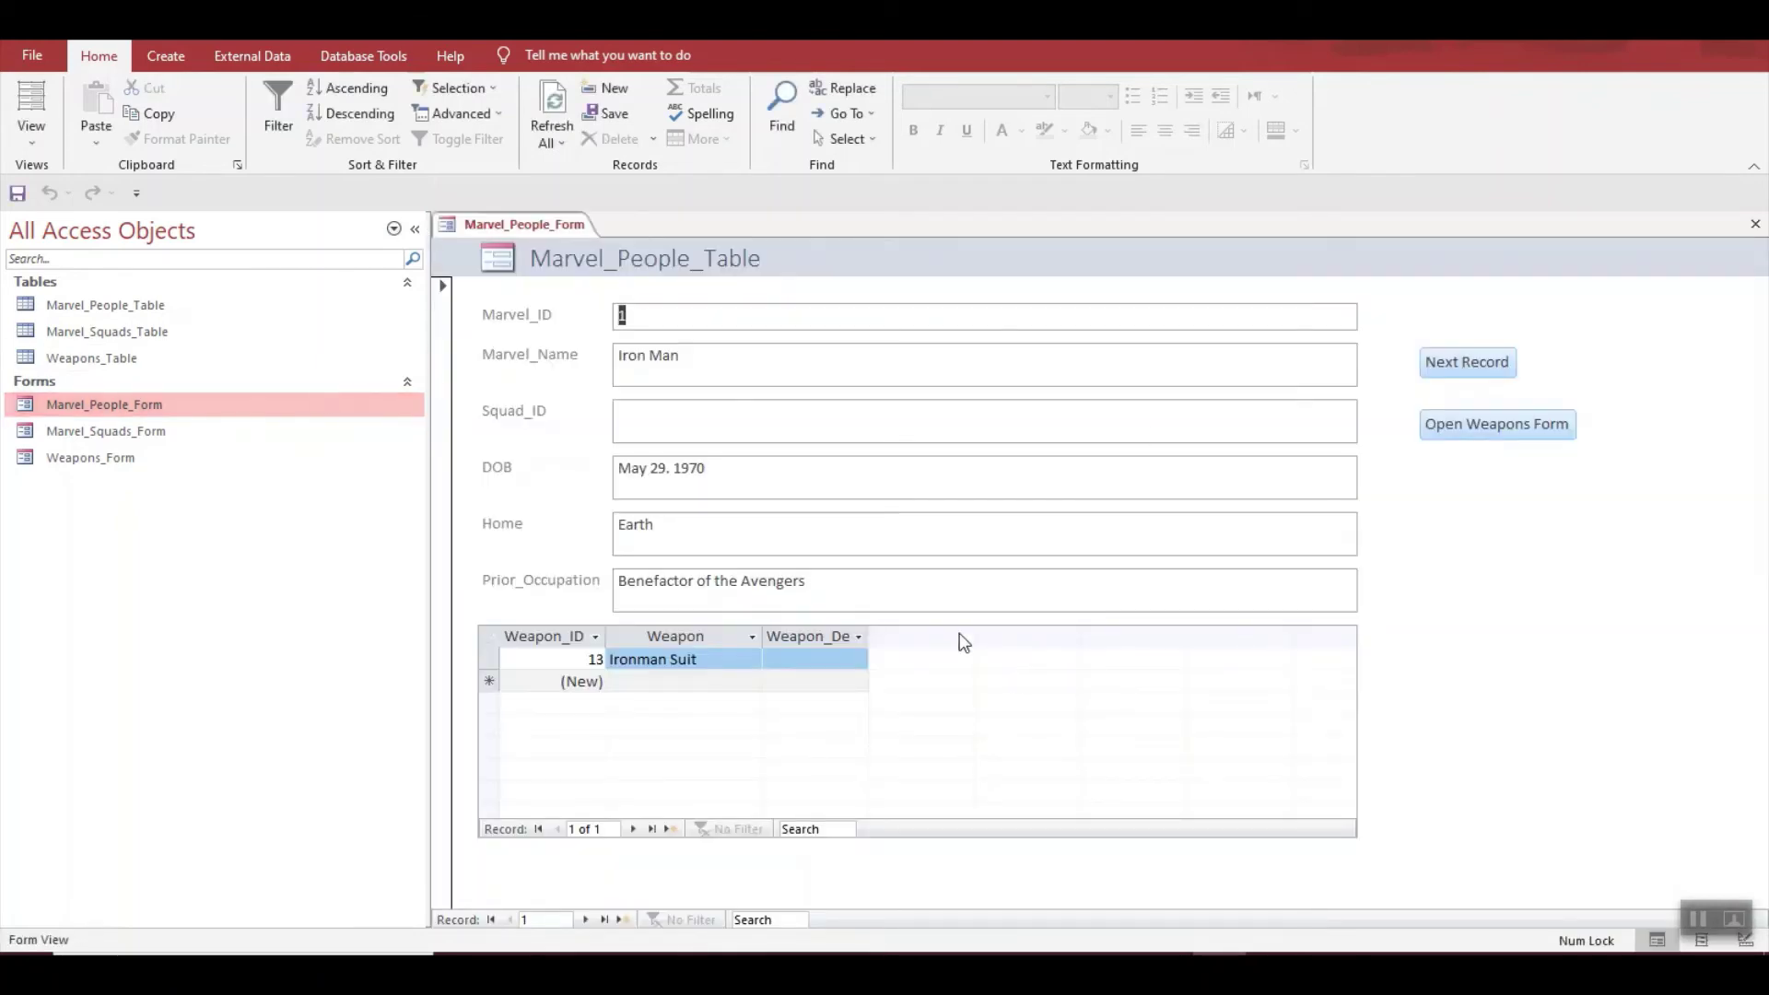
pyautogui.click(32, 145)
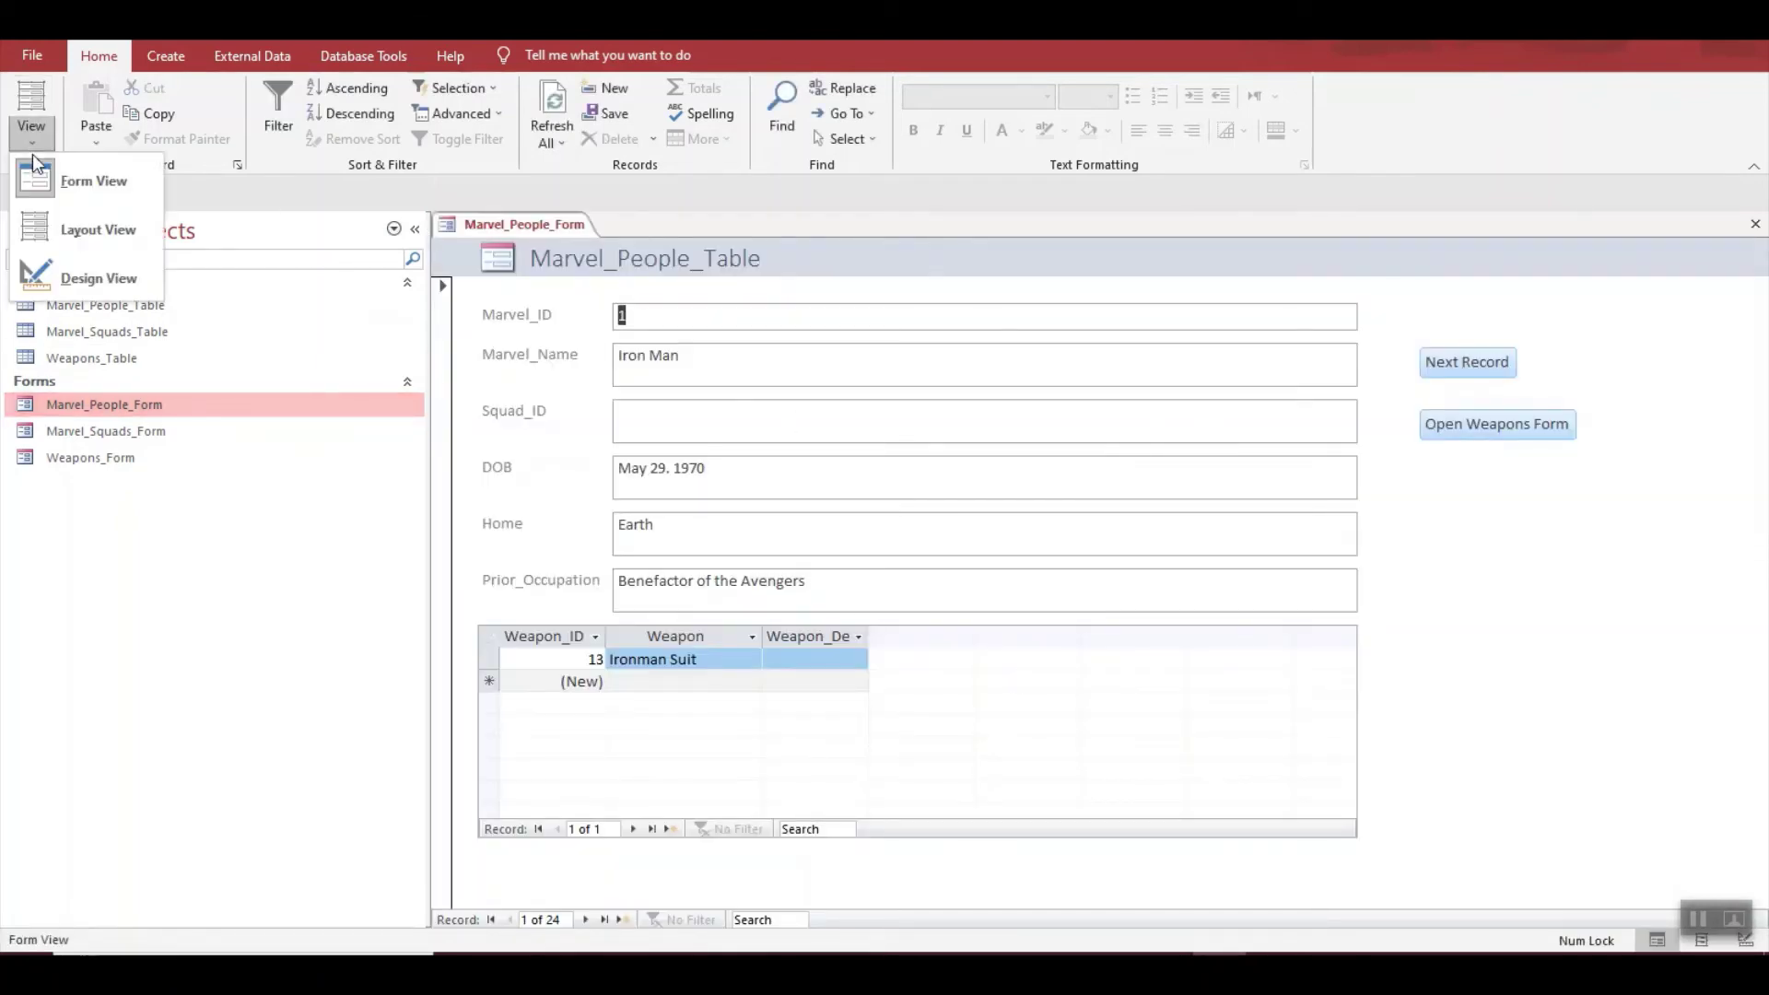
pyautogui.click(70, 272)
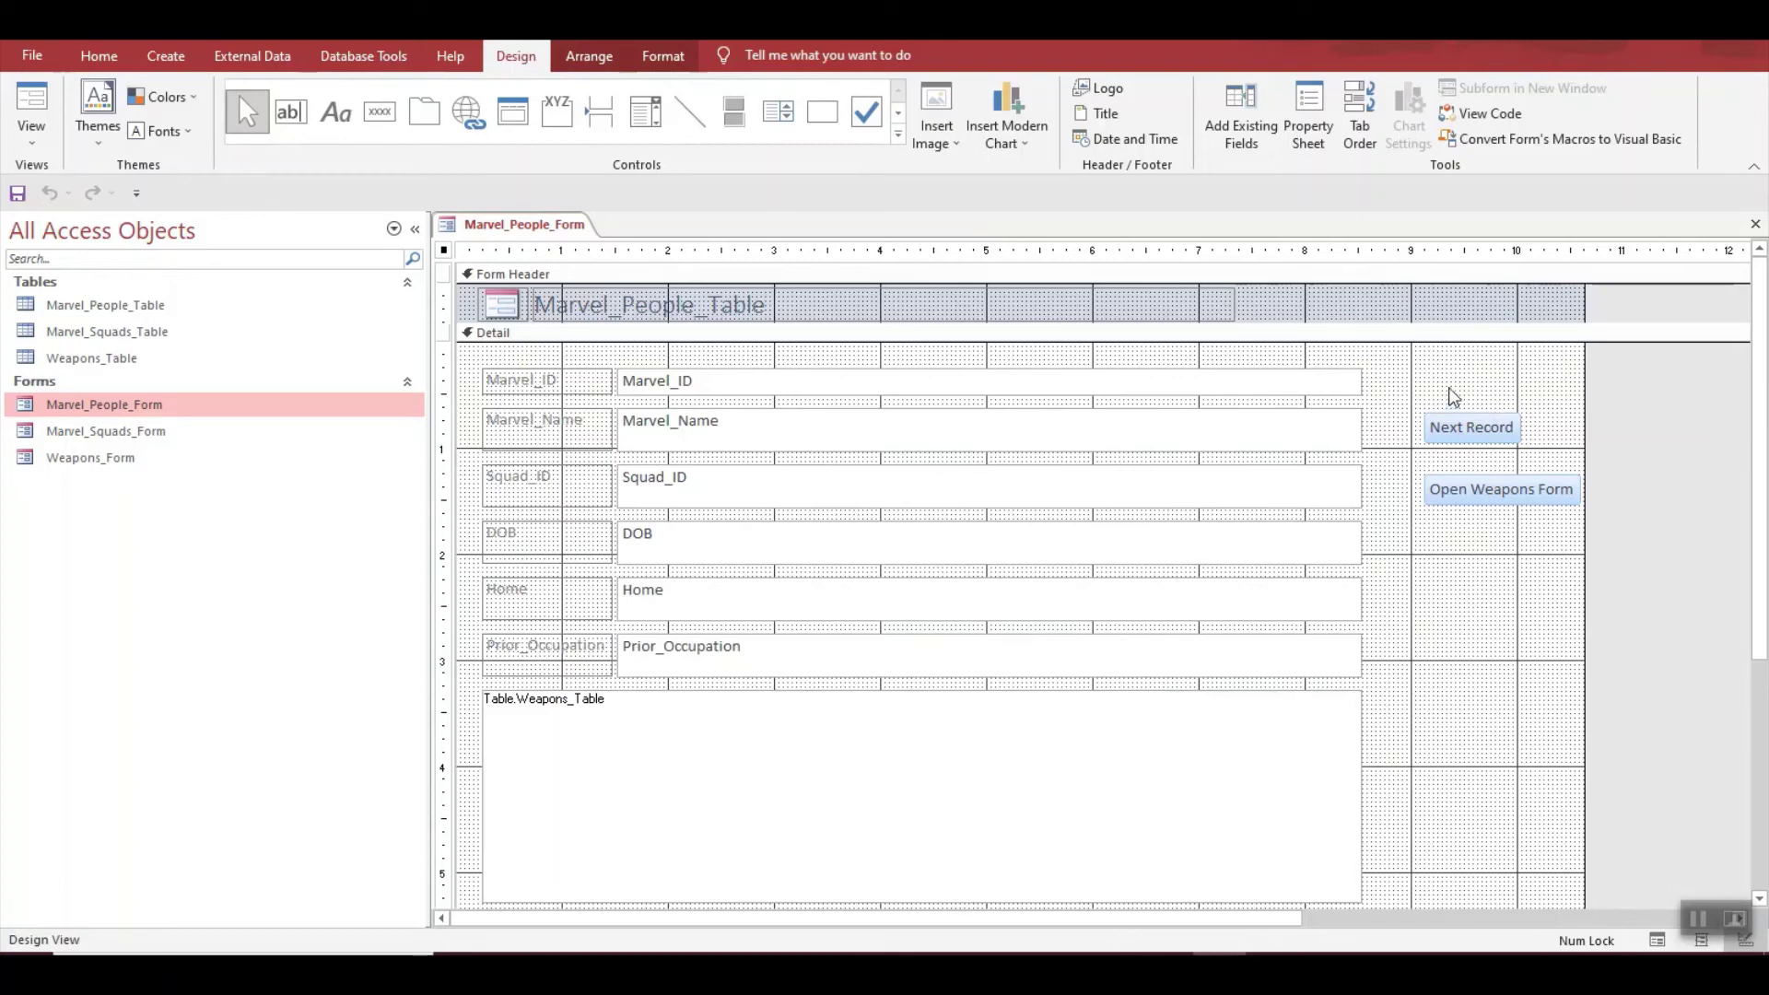
# Size the Next Record and Open Weapons Form buttons together to widest and to tallest, and close the form with its changes saved.
pyautogui.click(1459, 426)
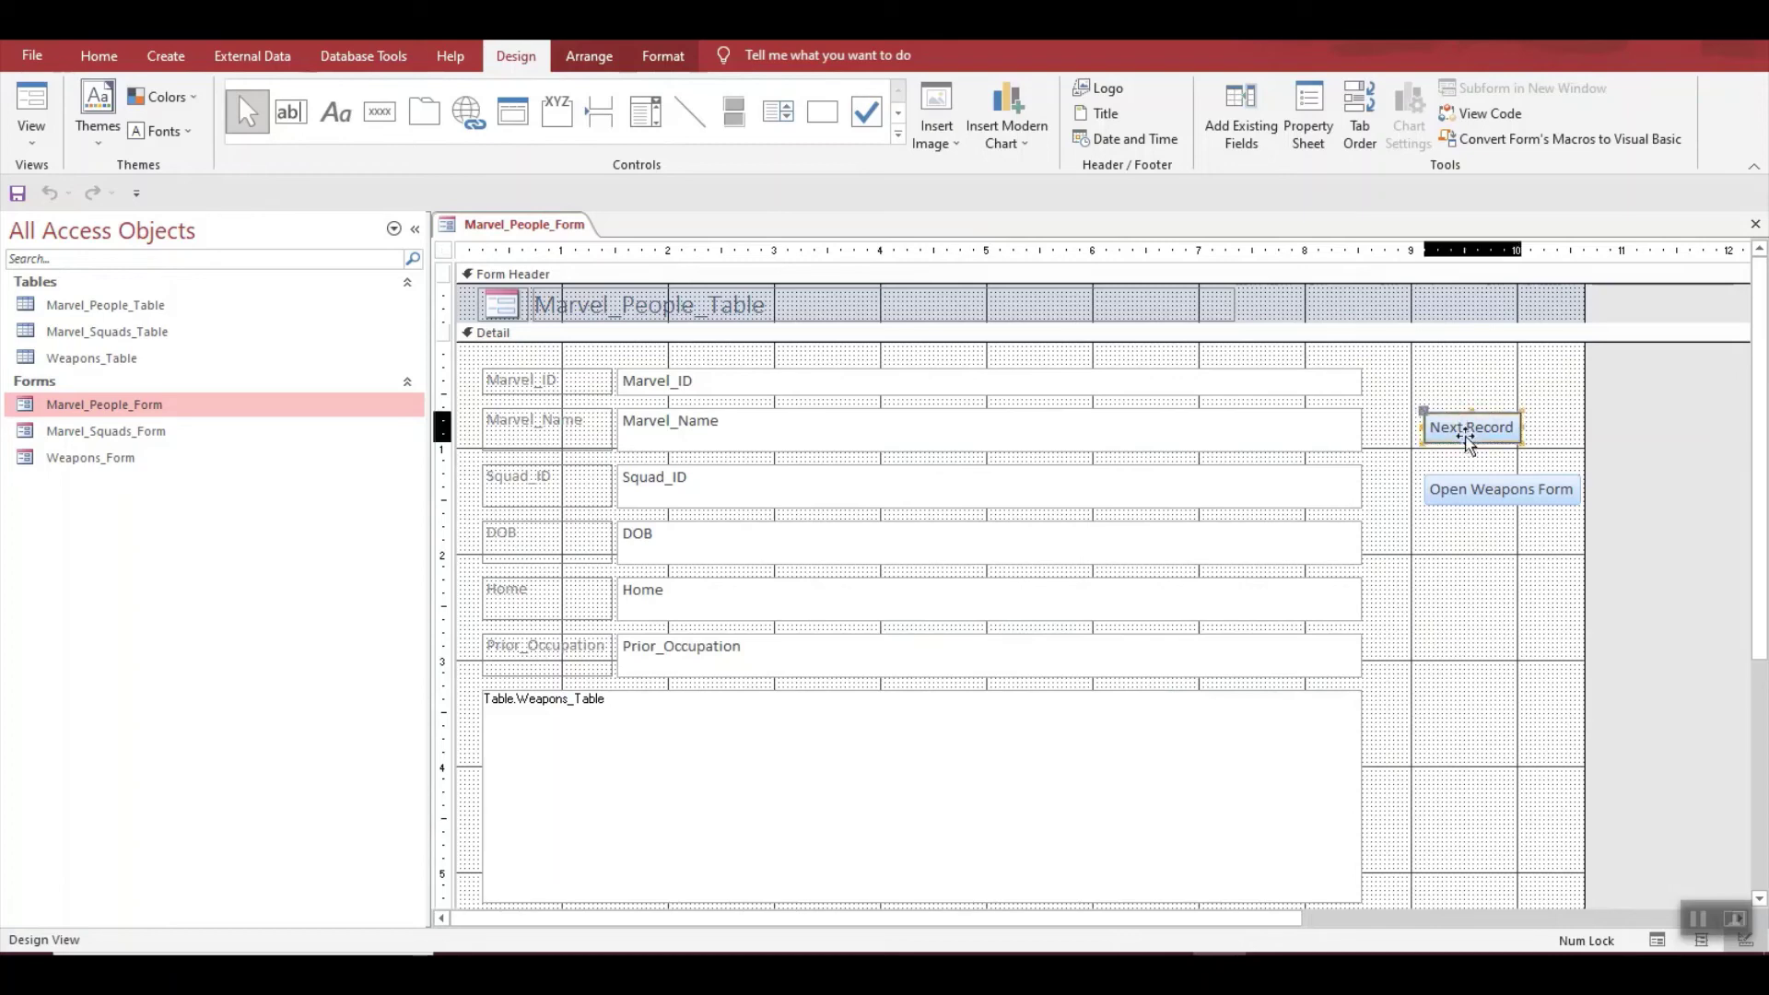
pyautogui.keyDown('shift'); pyautogui.click(1505, 502); pyautogui.keyUp('shift')
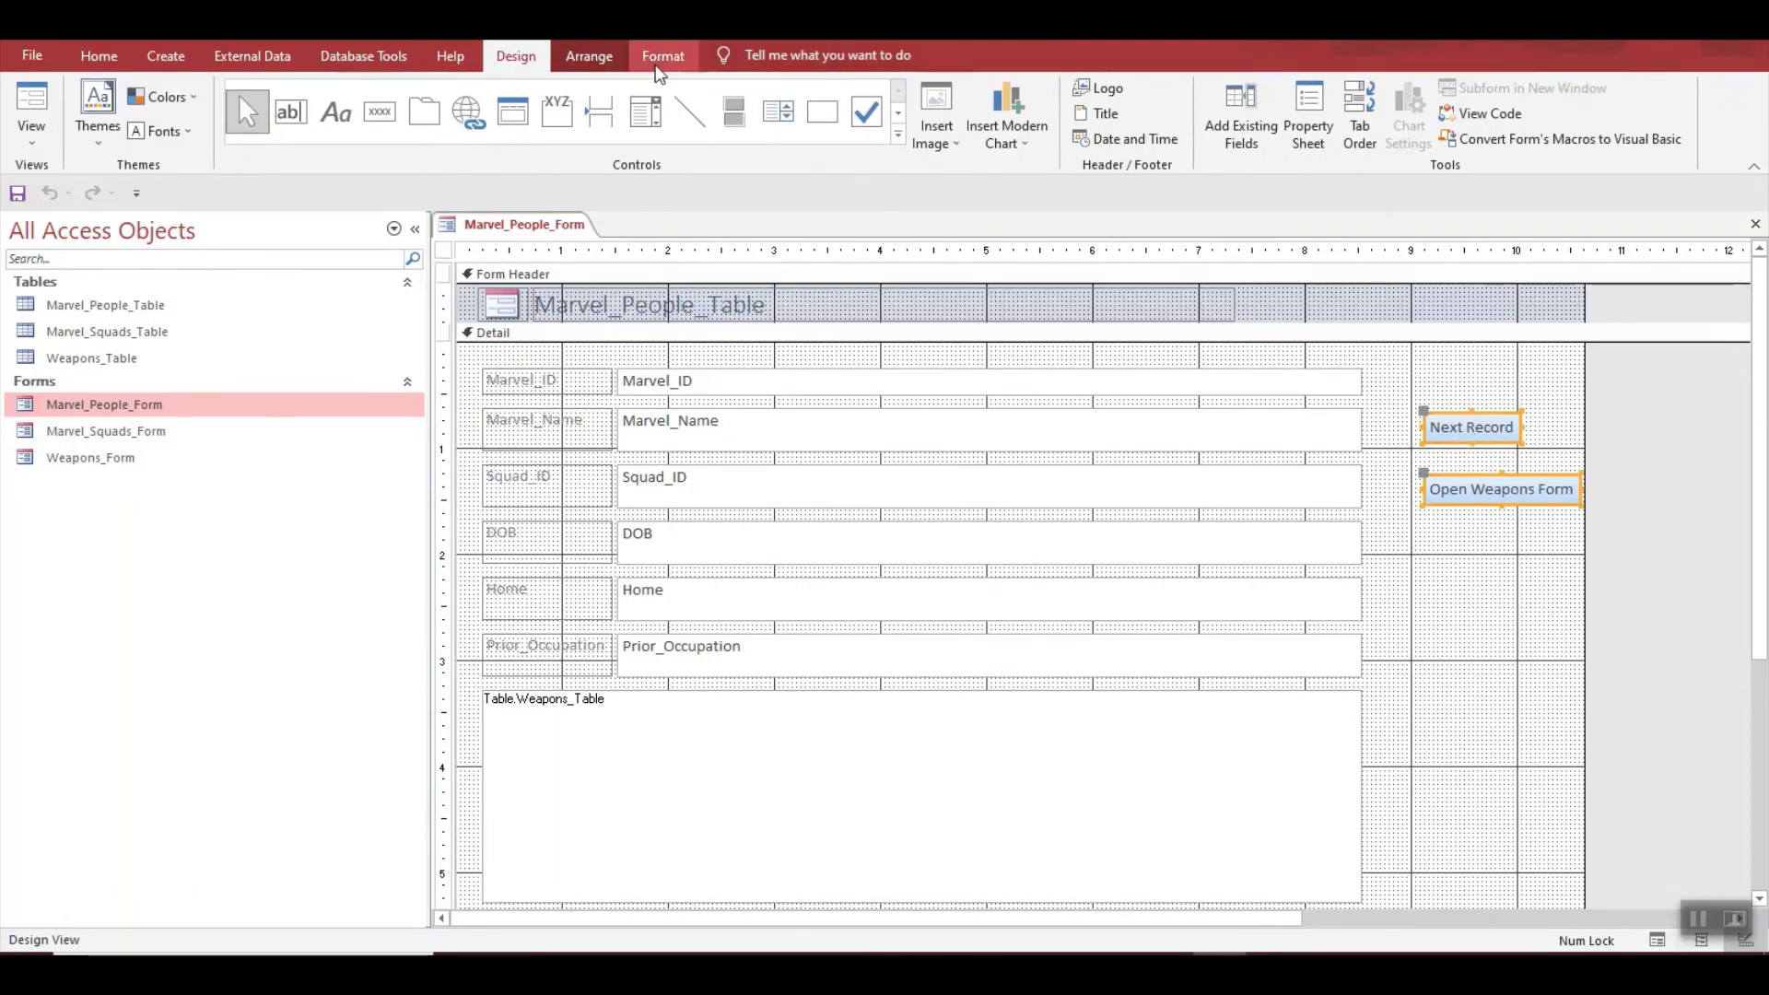
pyautogui.click(587, 63)
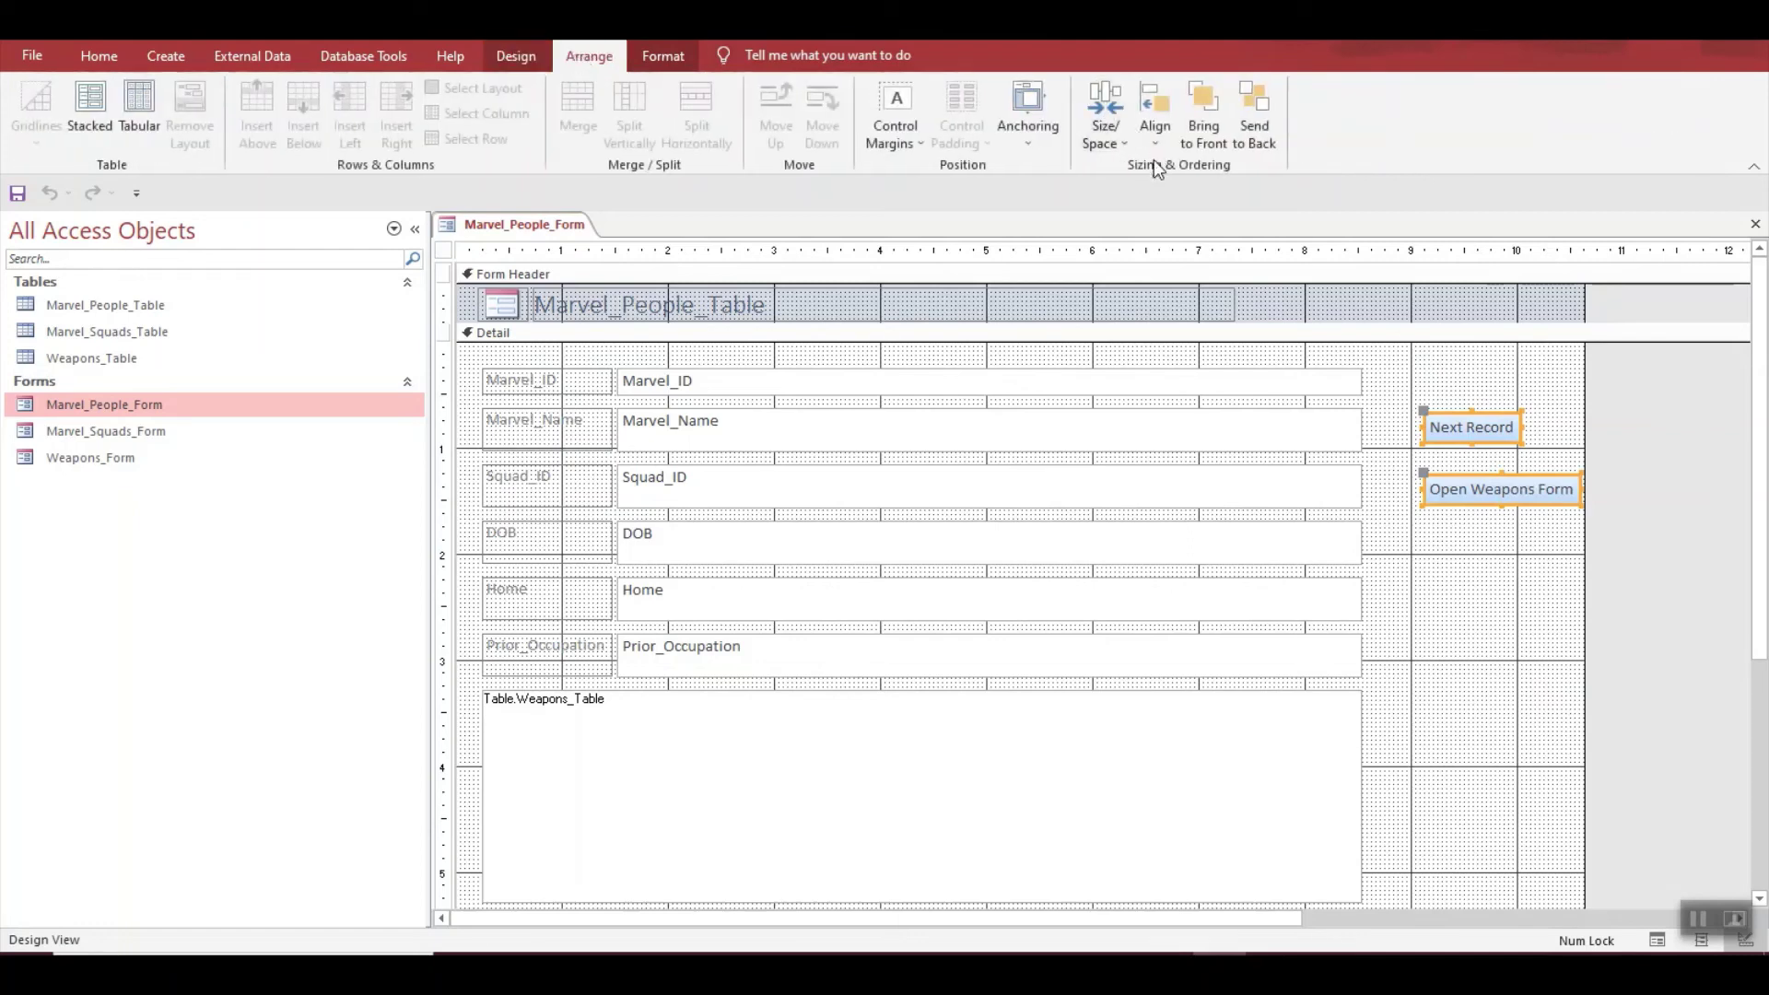
pyautogui.click(1104, 143)
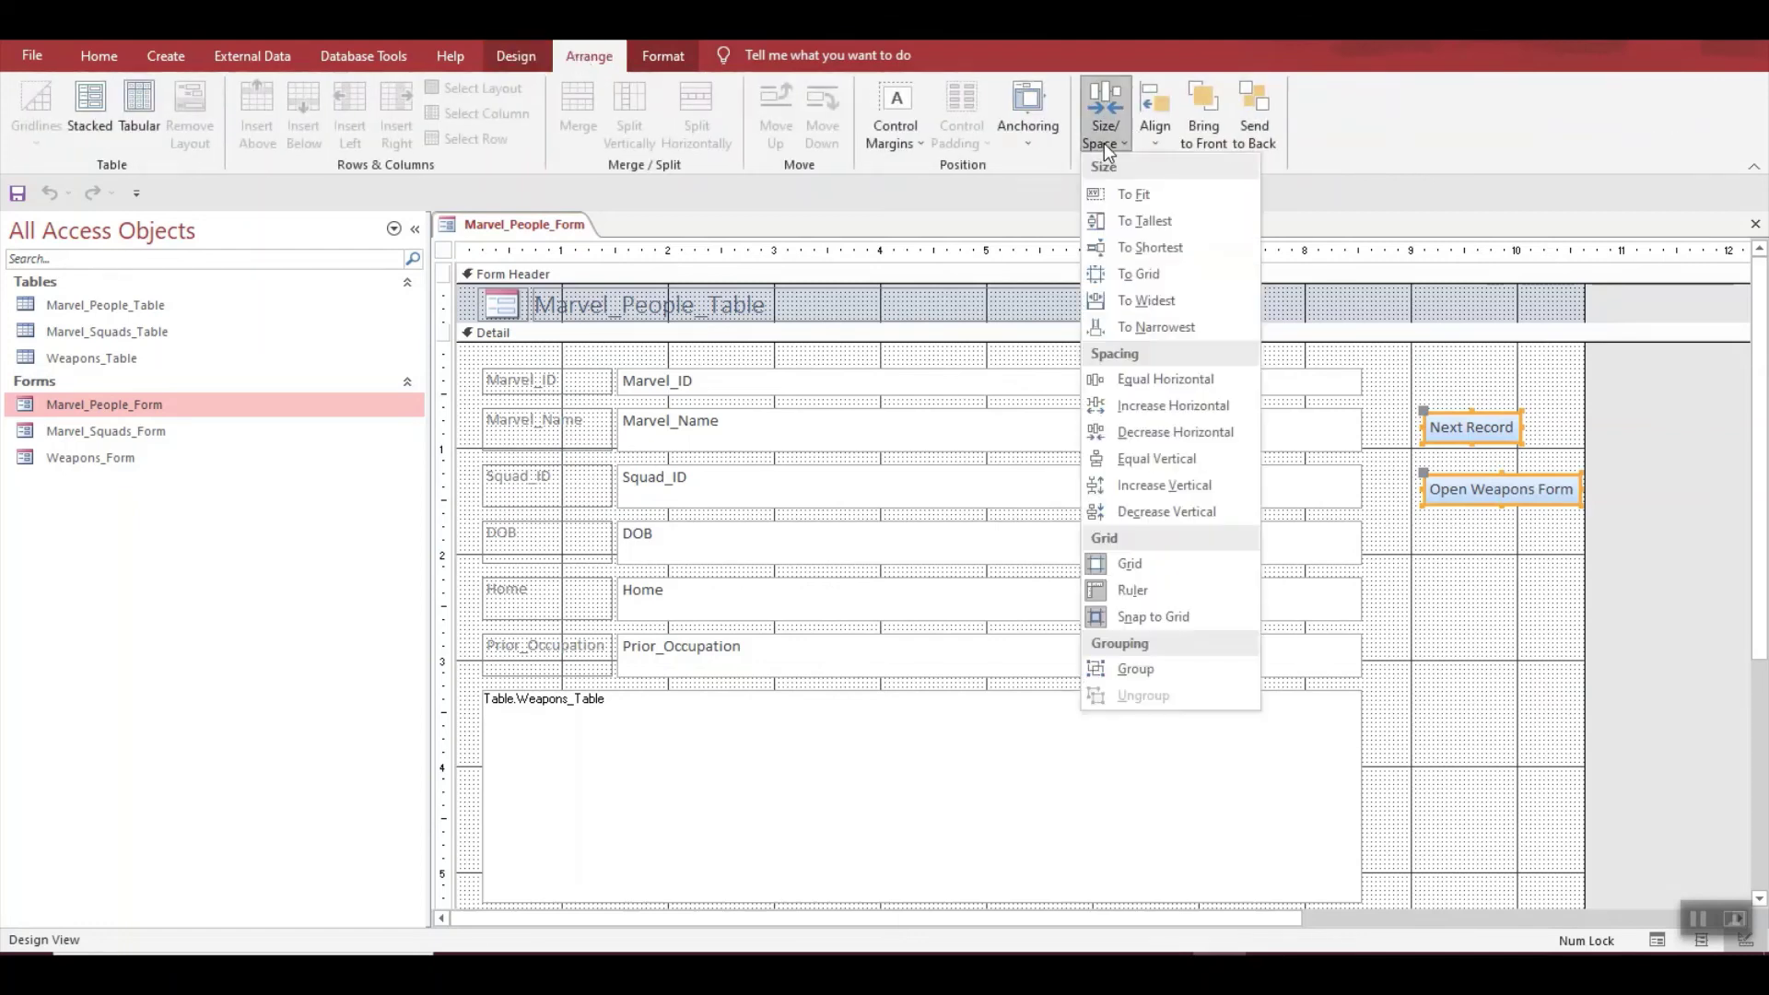
pyautogui.click(1148, 300)
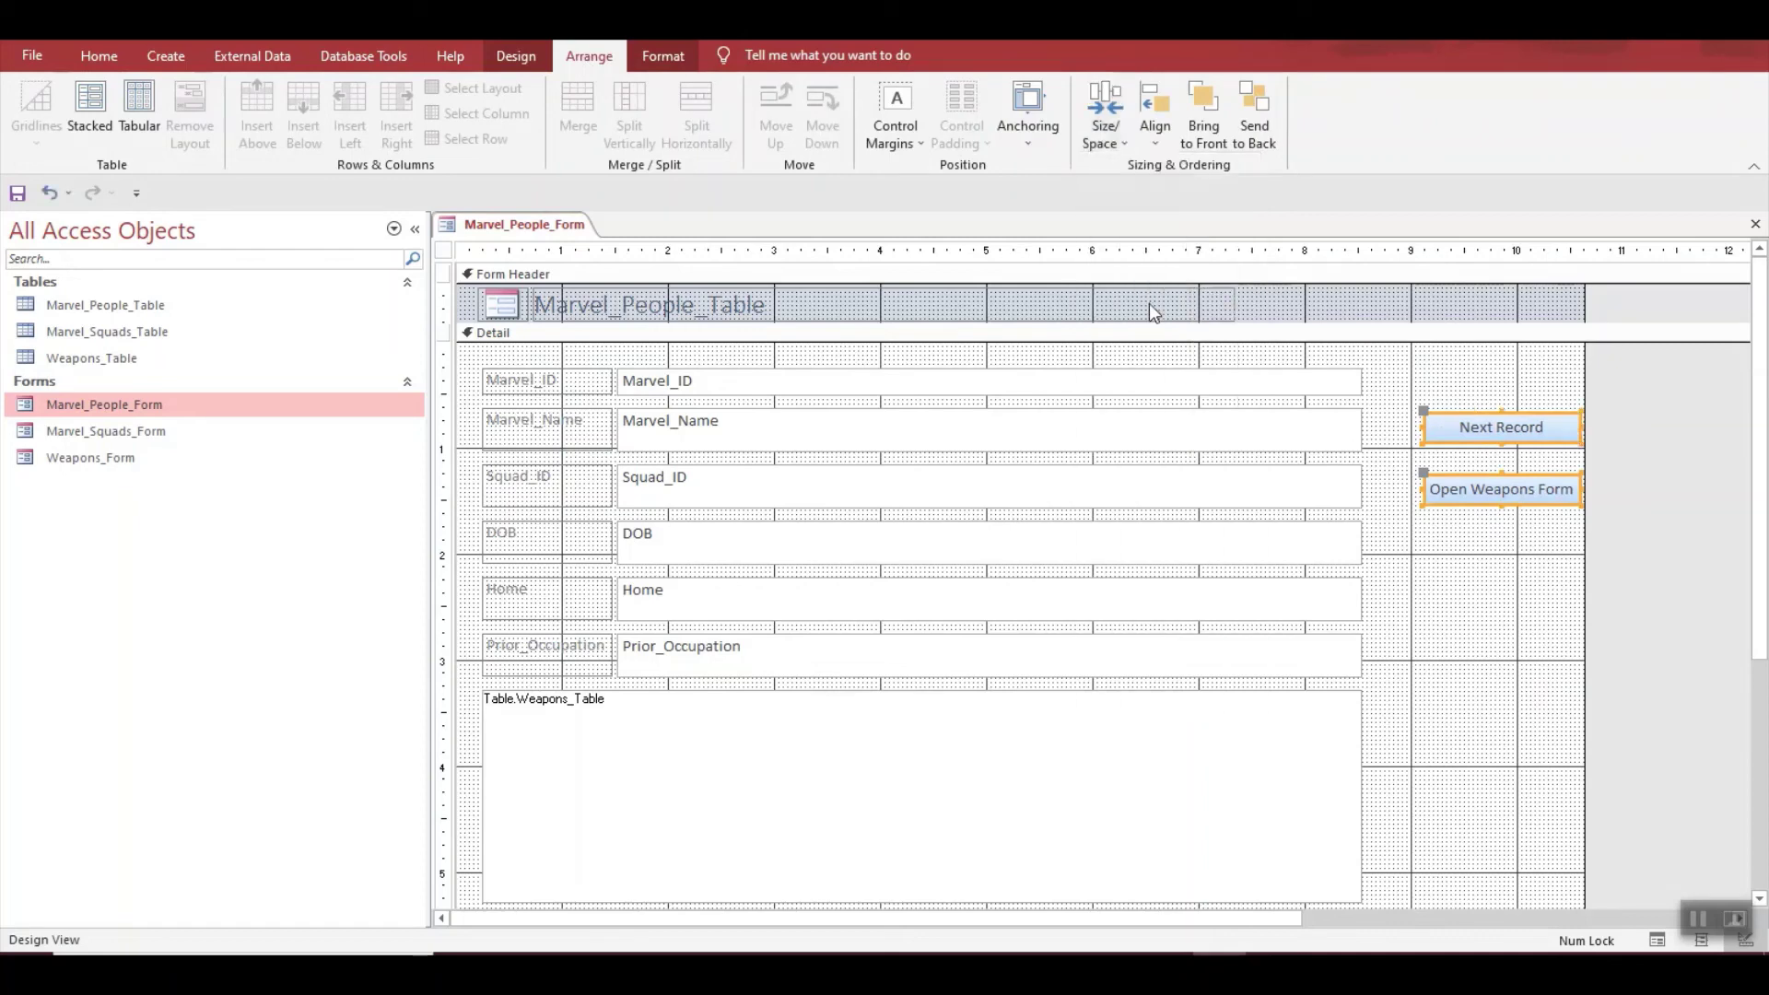
pyautogui.click(1104, 138)
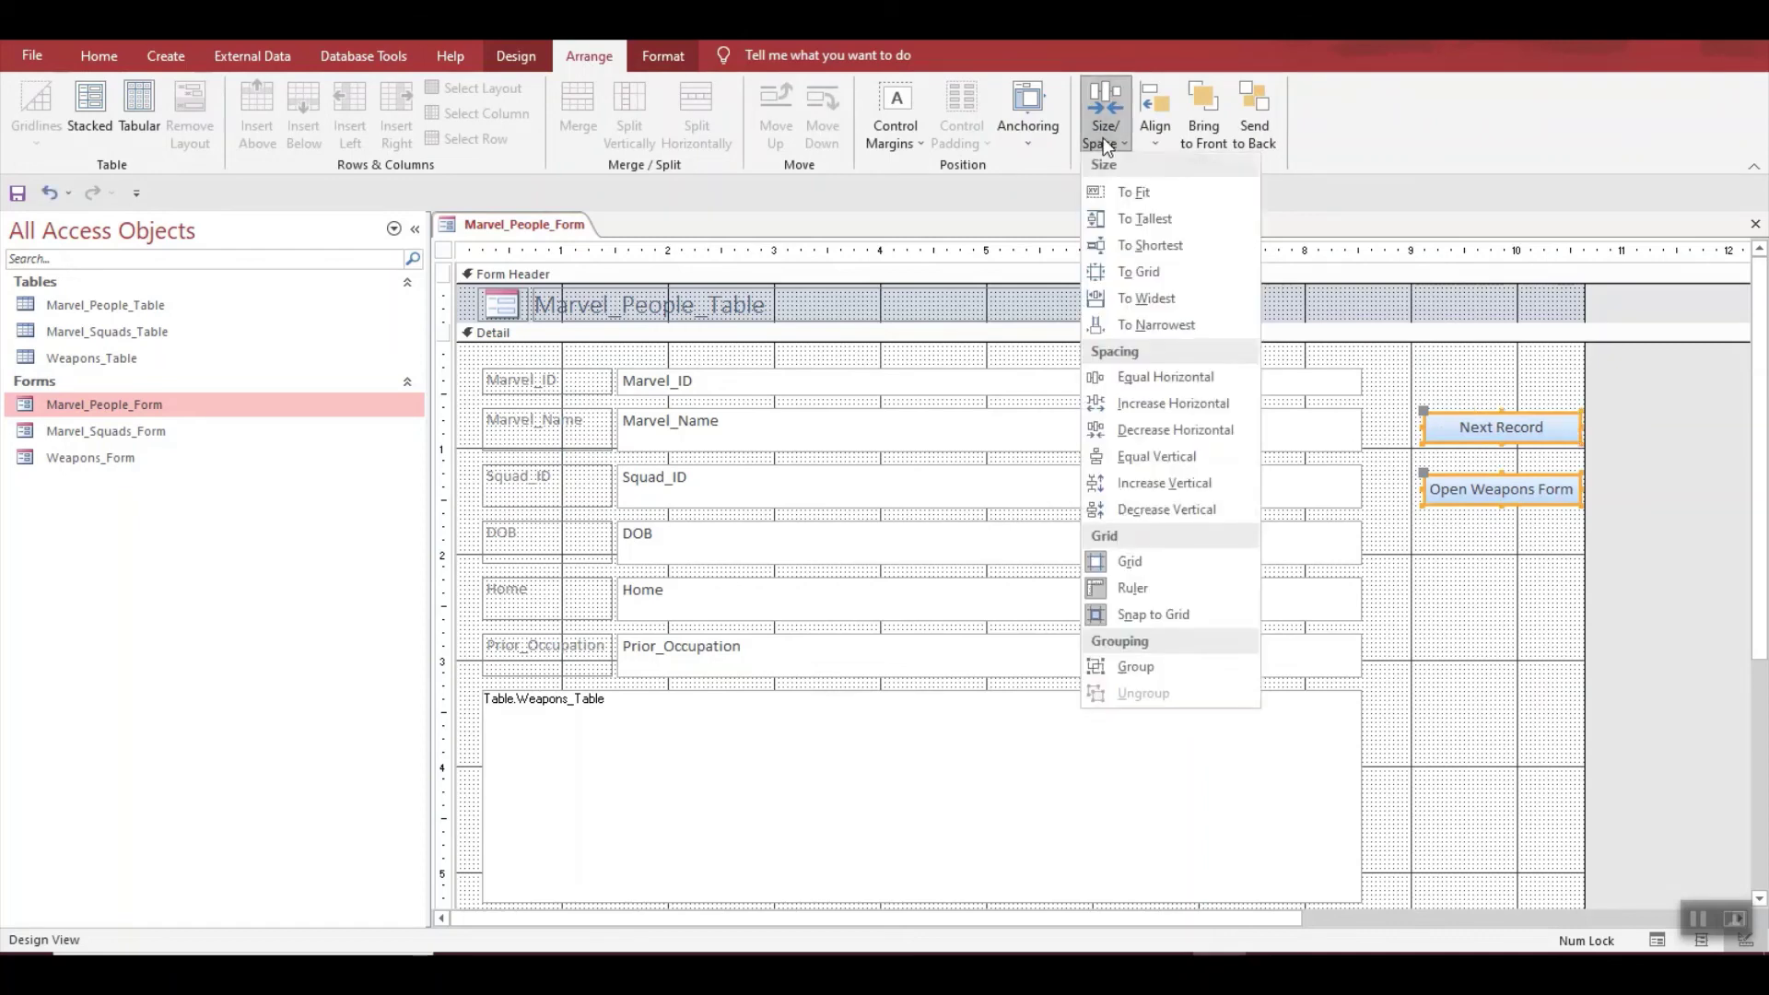
pyautogui.click(1120, 221)
pyautogui.click(1484, 361)
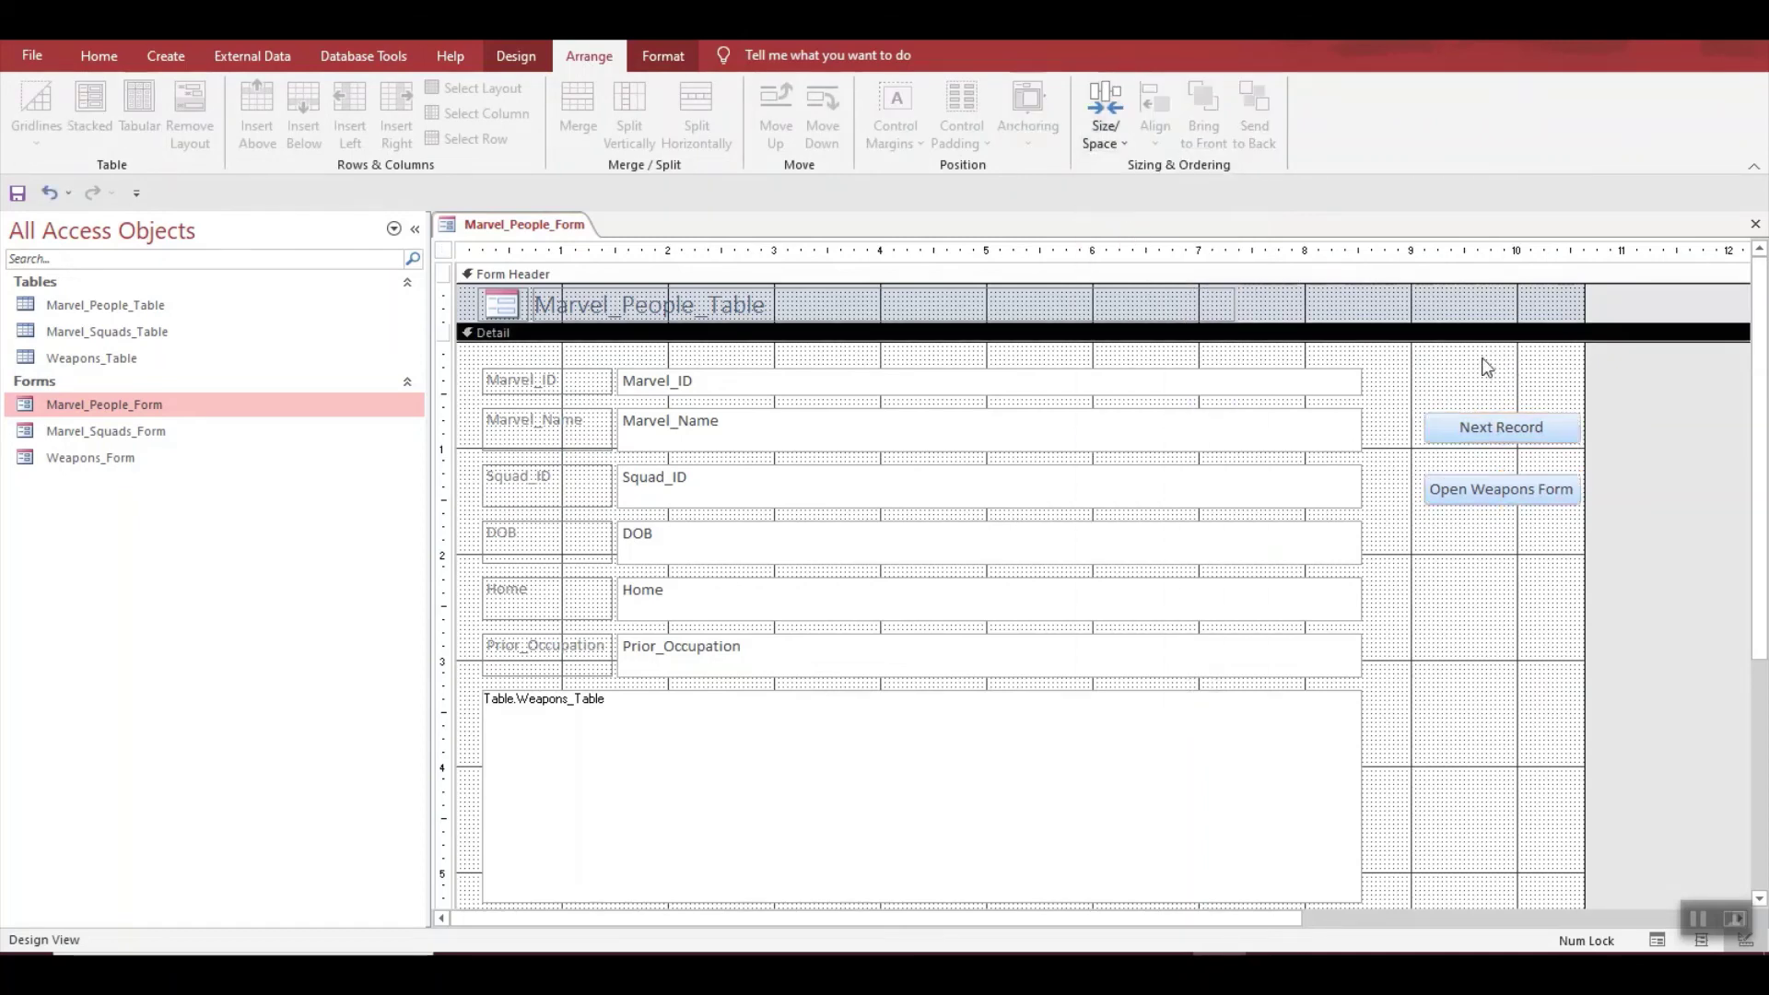
pyautogui.click(1756, 226)
pyautogui.click(801, 554)
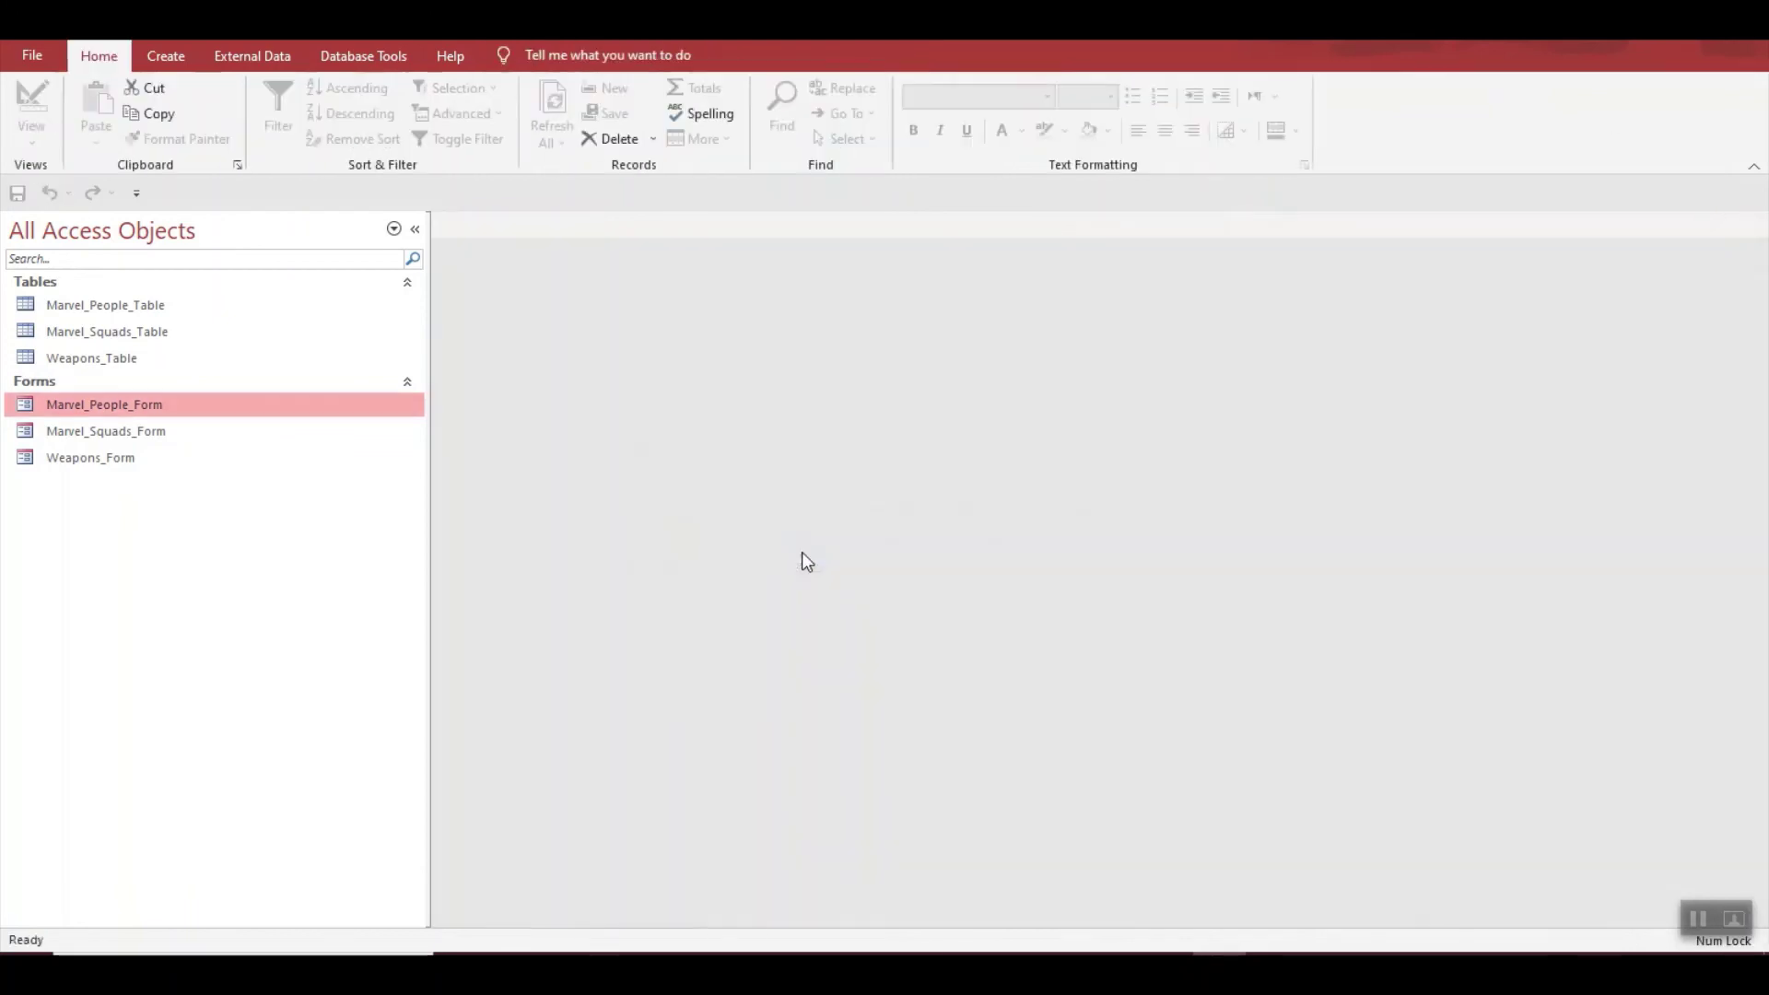
# Reopen Marvel_People_Form and test the buttons by advancing two records and opening the Weapons form.
pyautogui.doubleClick(125, 406)
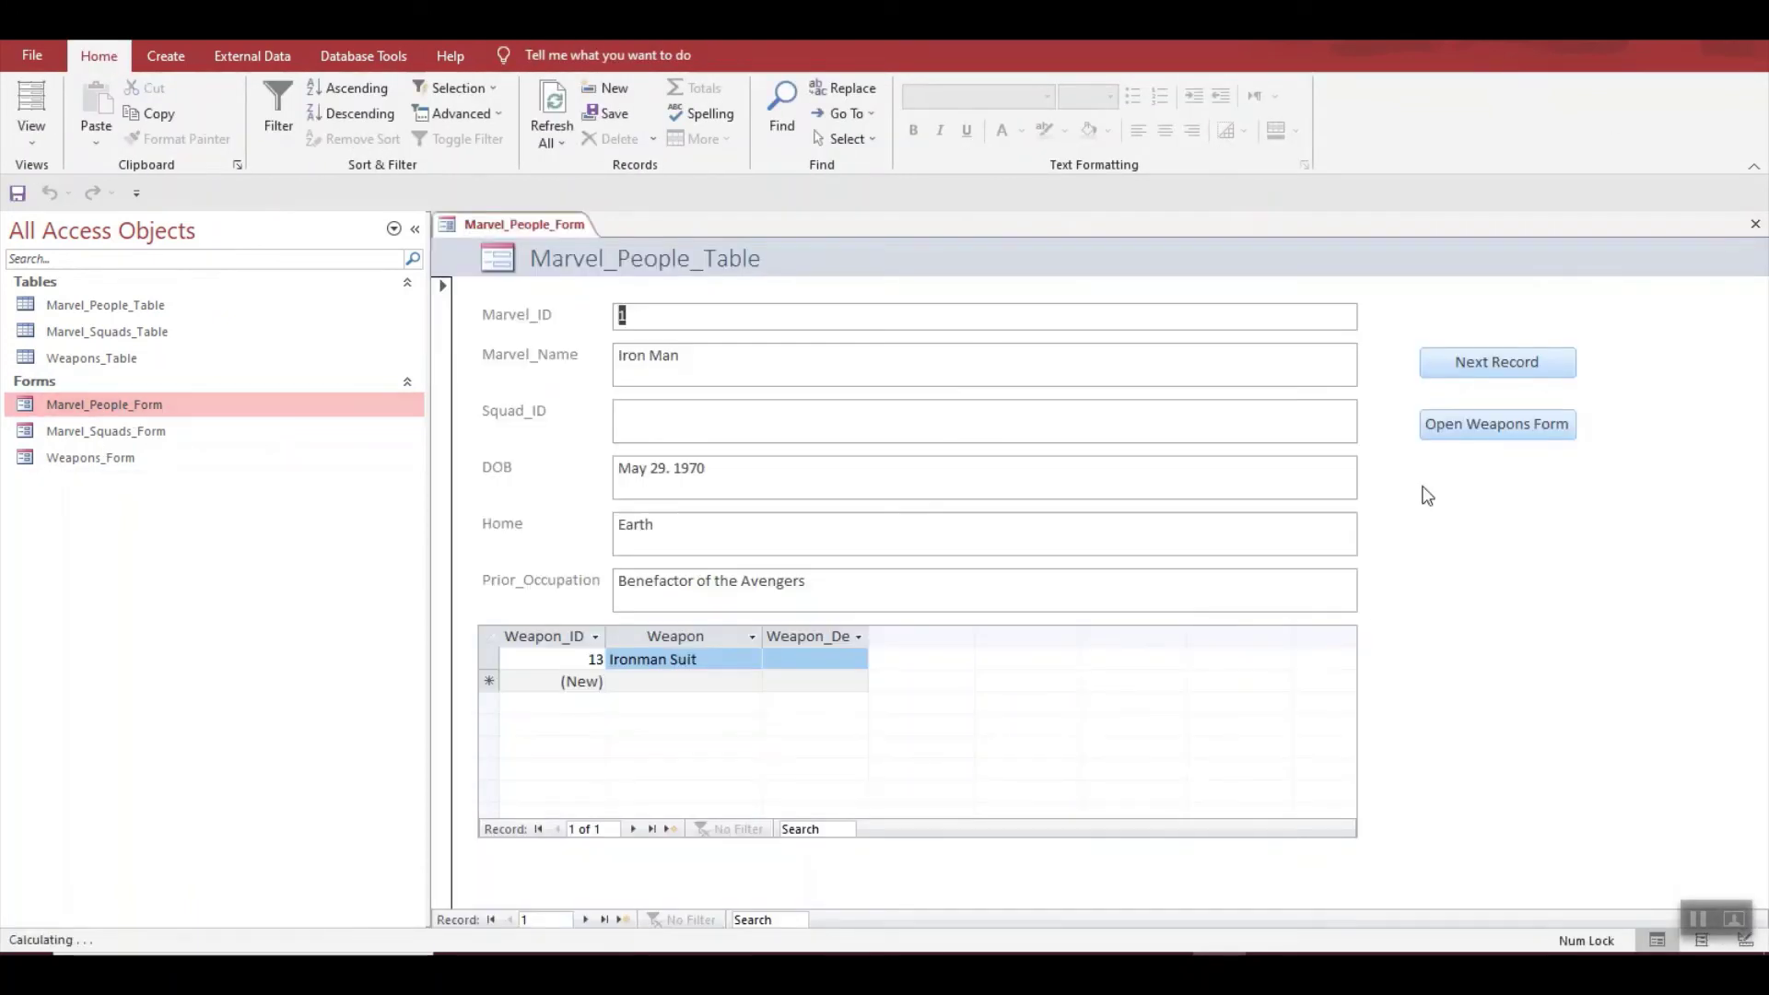
pyautogui.click(1528, 363)
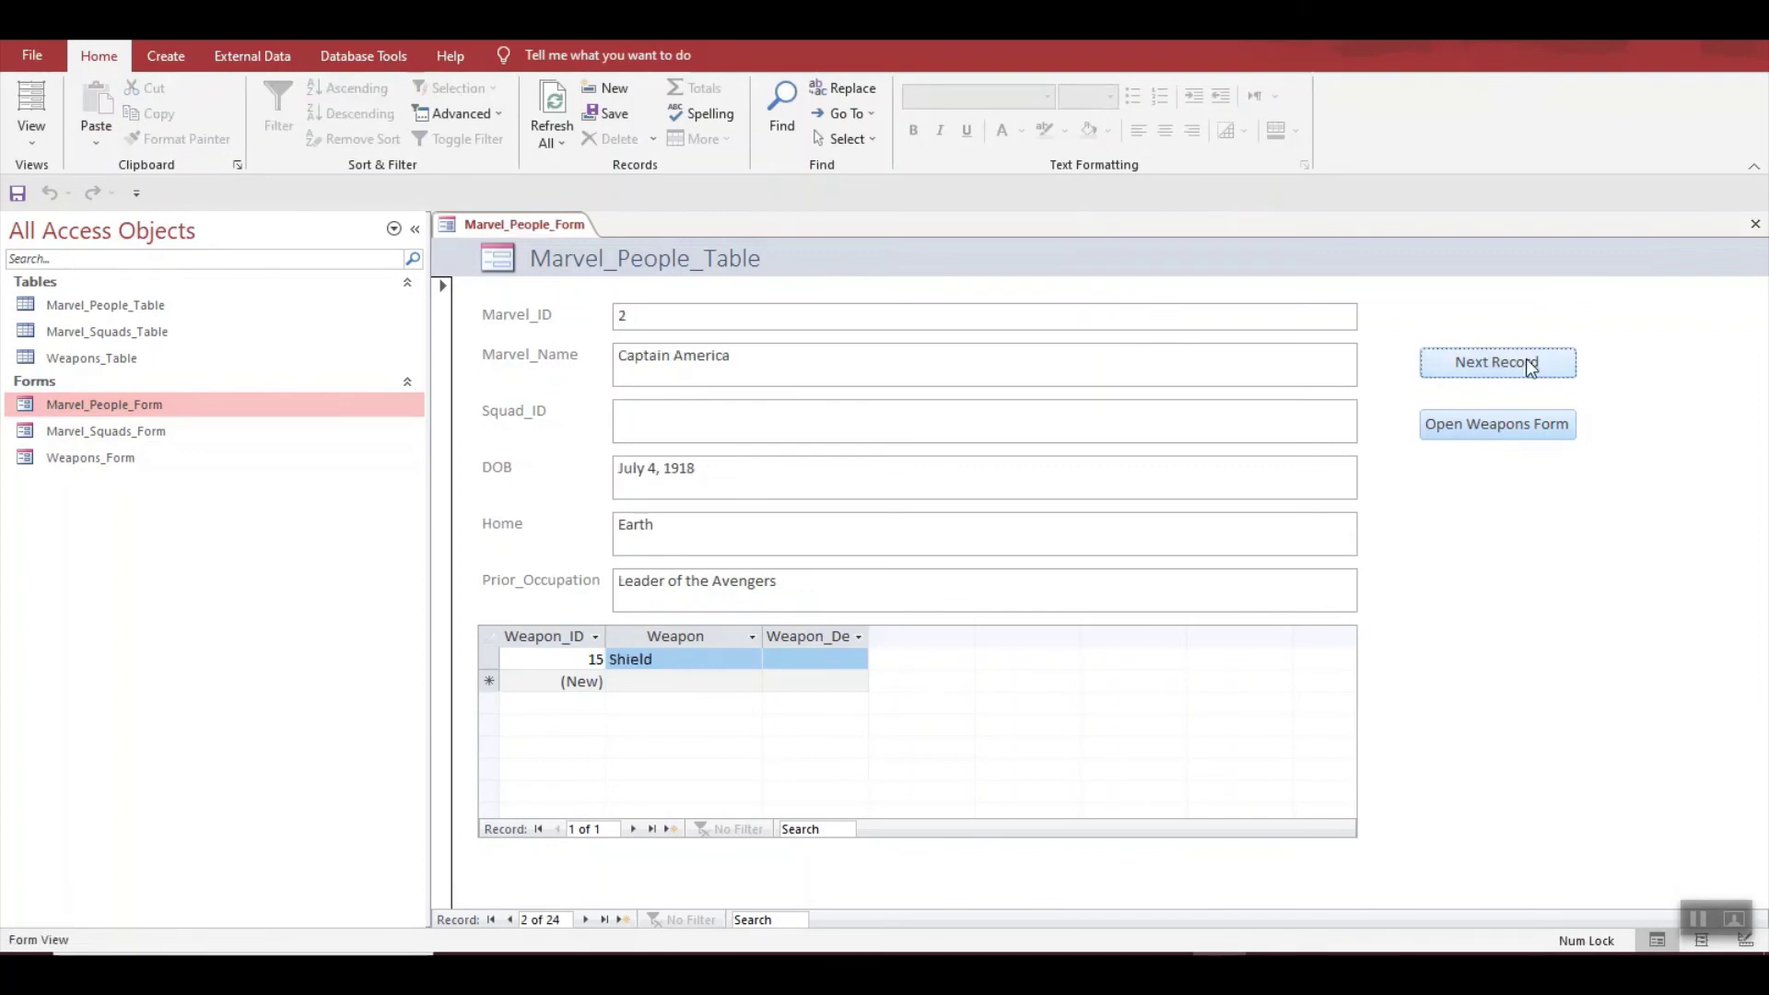
pyautogui.click(1528, 363)
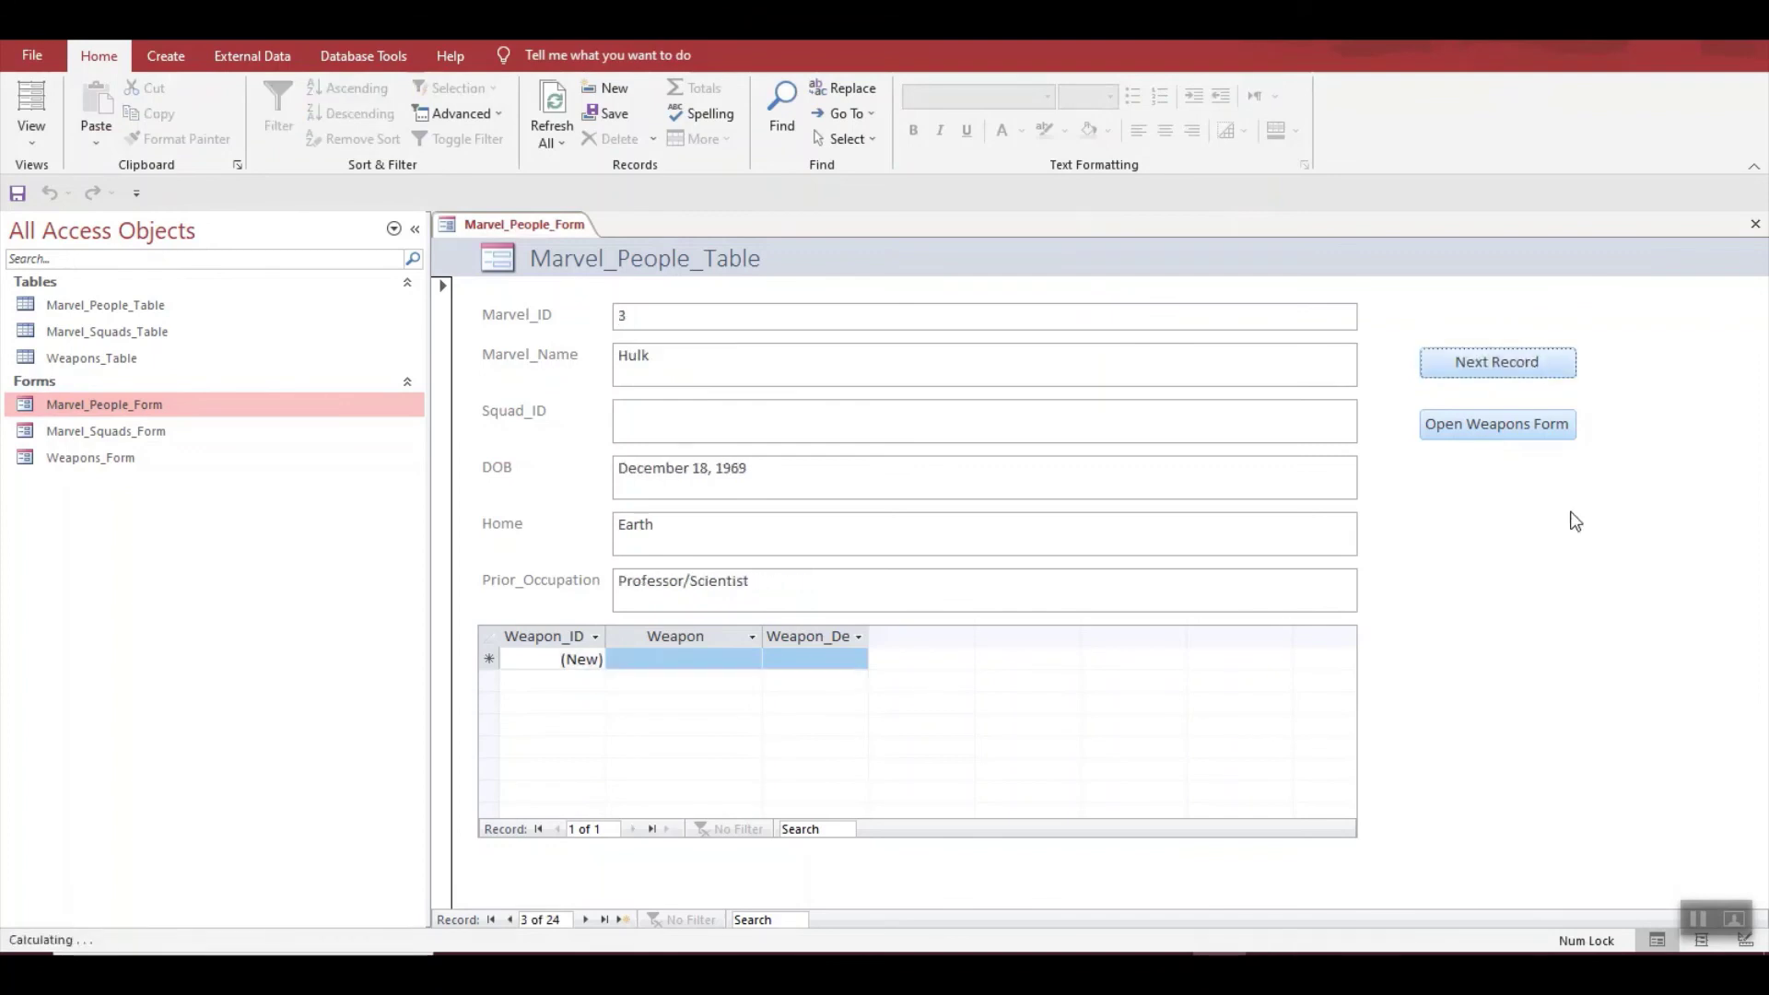
pyautogui.click(1504, 435)
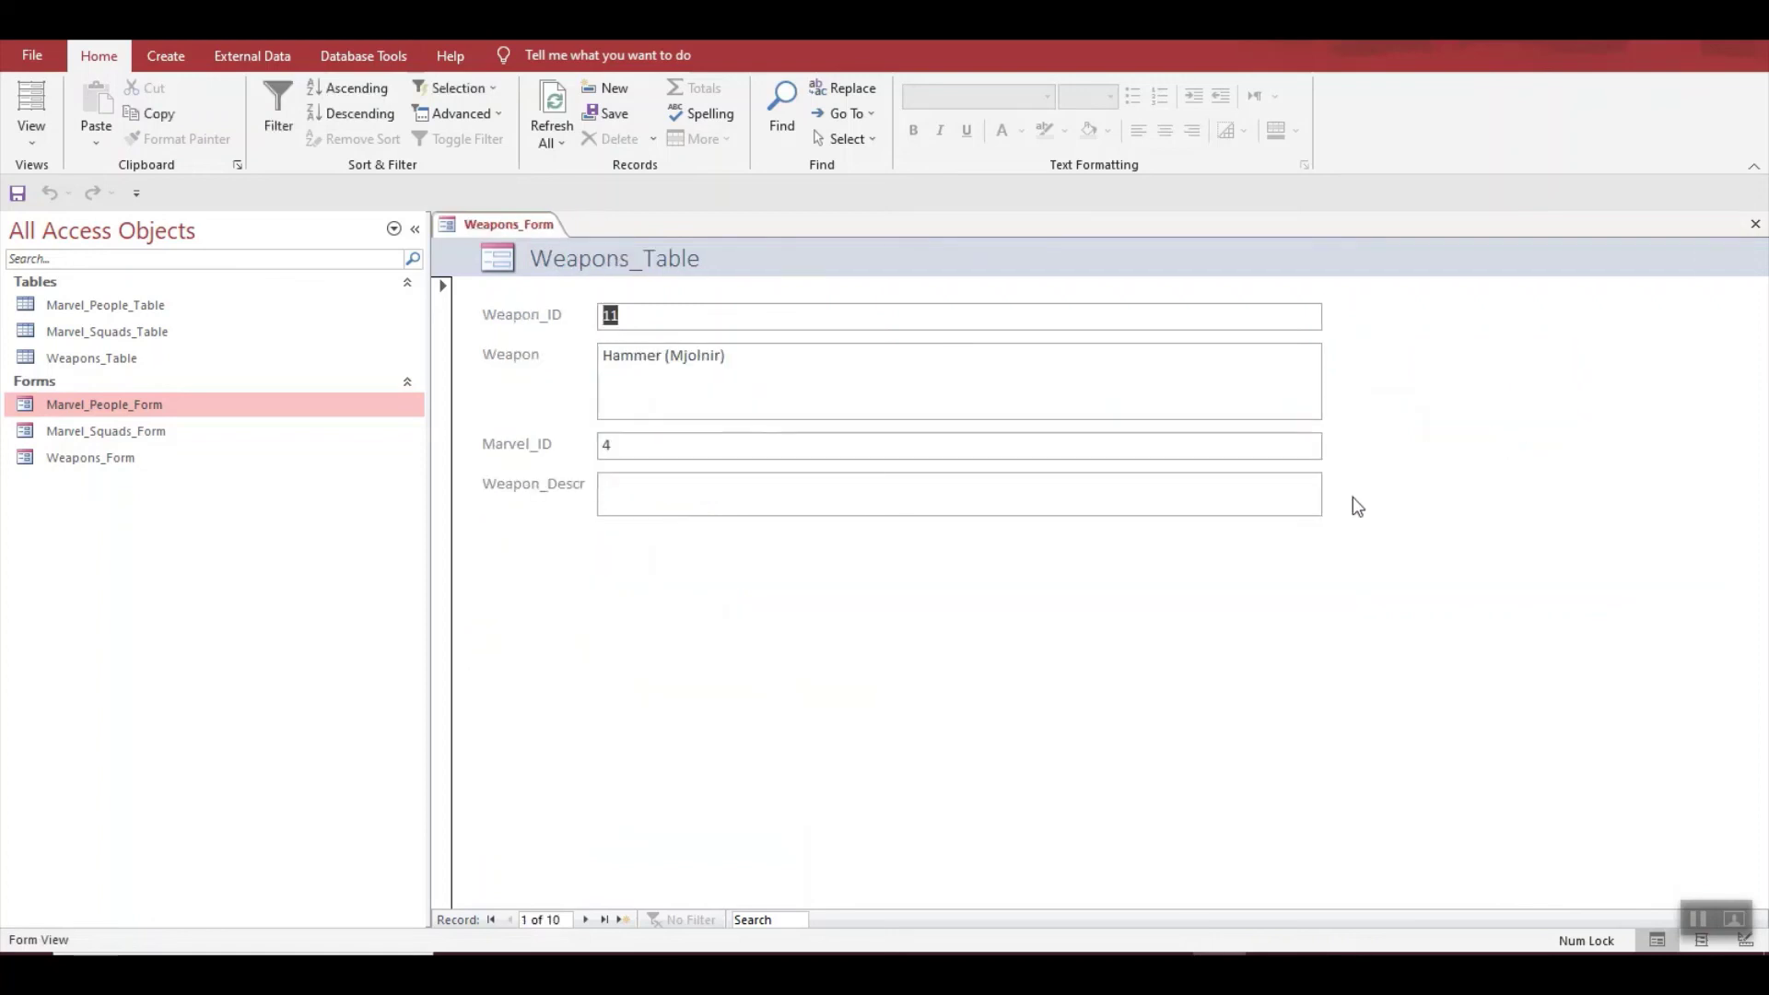